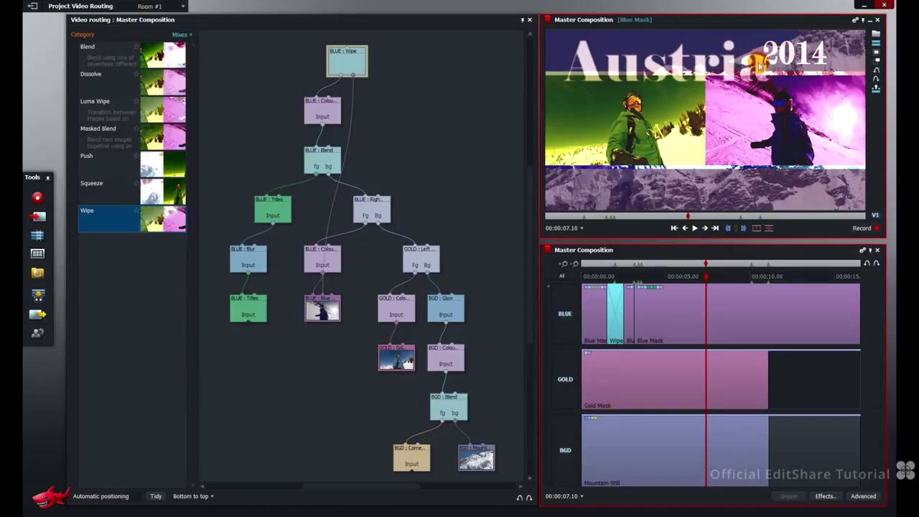
# Play the finished Master Composition from its beginning to review the layered result, stopping near the end.
pyautogui.press('Home')
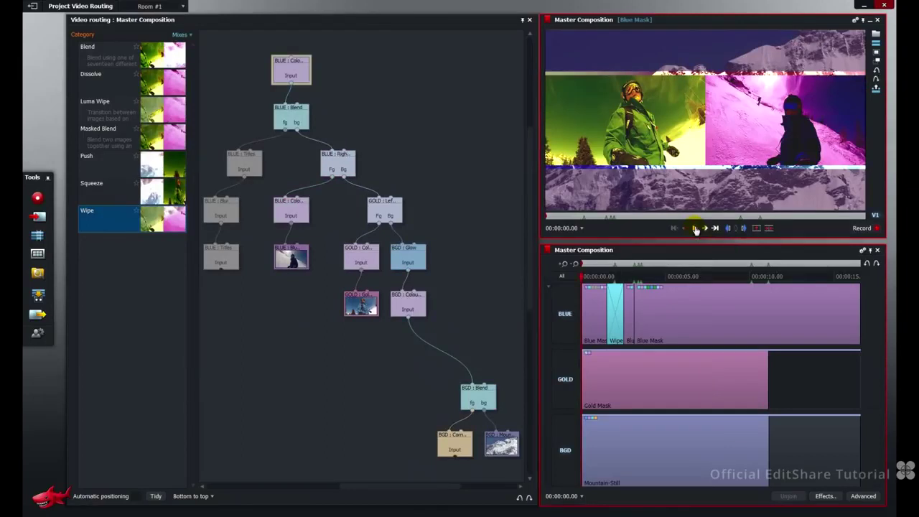
pyautogui.click(695, 228)
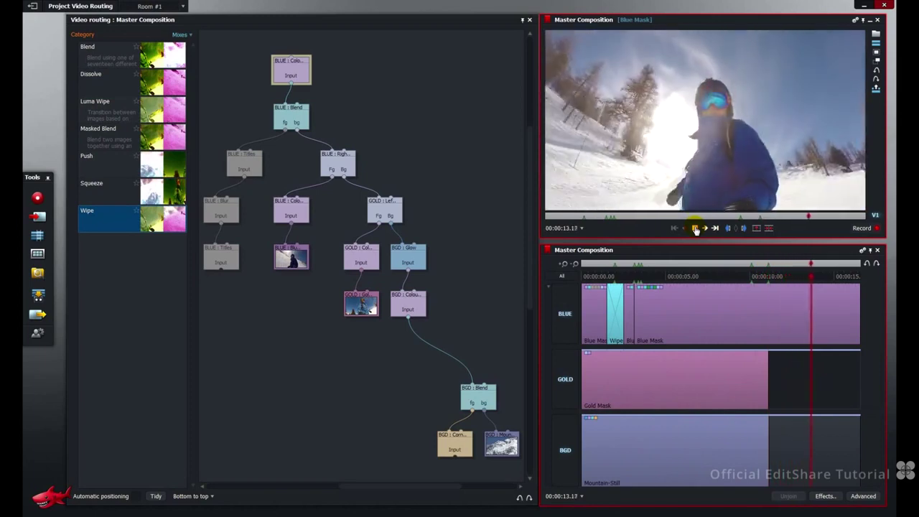
pyautogui.click(695, 228)
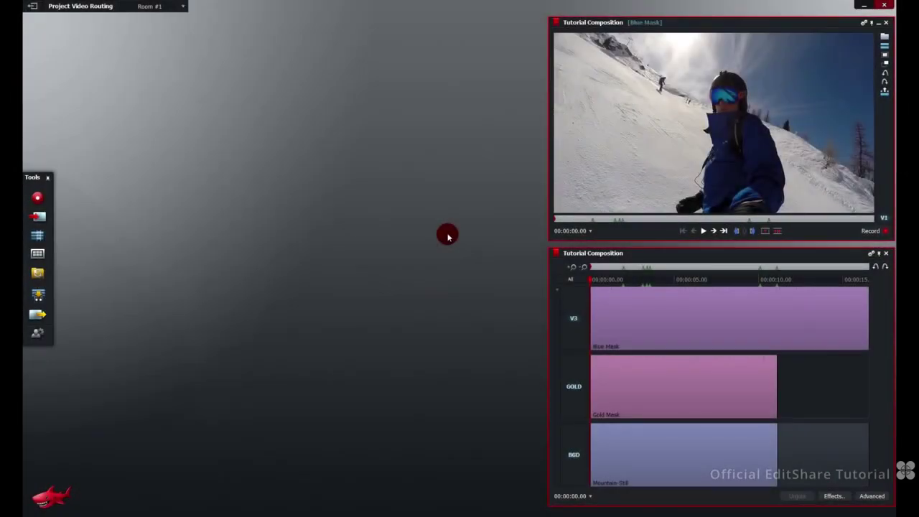
# Disable all tracks of the Tutorial Composition, and re-enable BGD, GOLD and V3 one by one to view each clip.
pyautogui.click(572, 281)
pyautogui.click(575, 447)
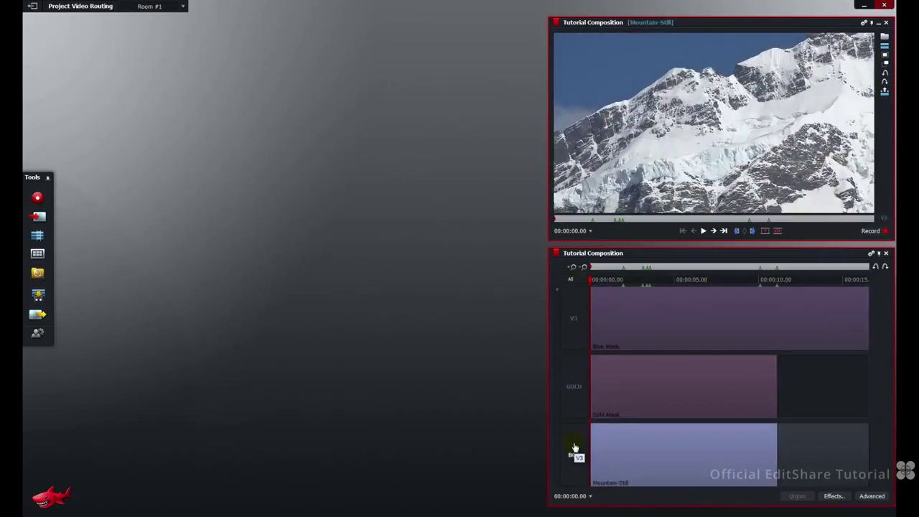
pyautogui.click(575, 388)
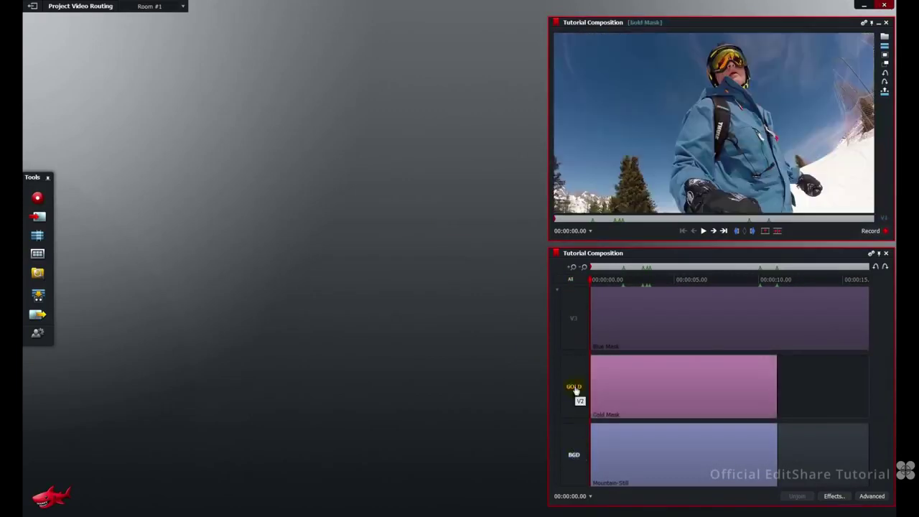
pyautogui.click(573, 324)
# Rename the V3 video track as BLUE.
pyautogui.rightClick(574, 324)
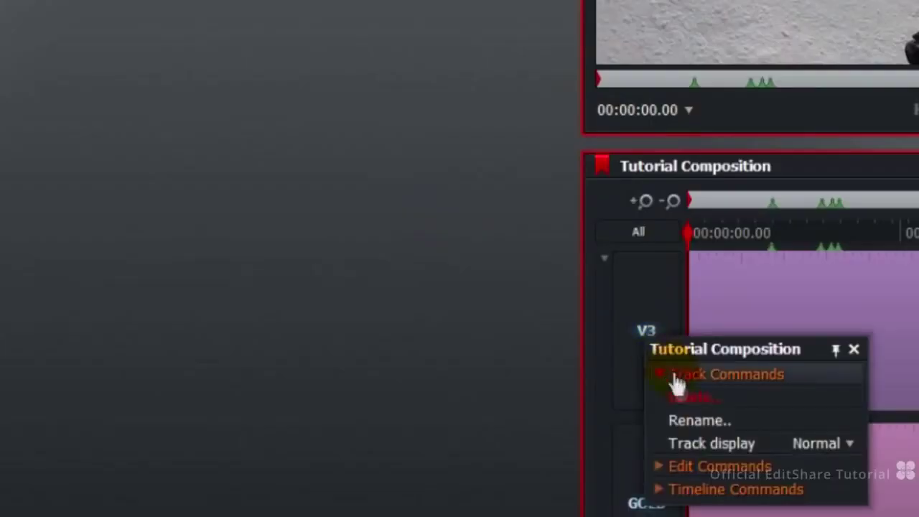
pyautogui.click(690, 424)
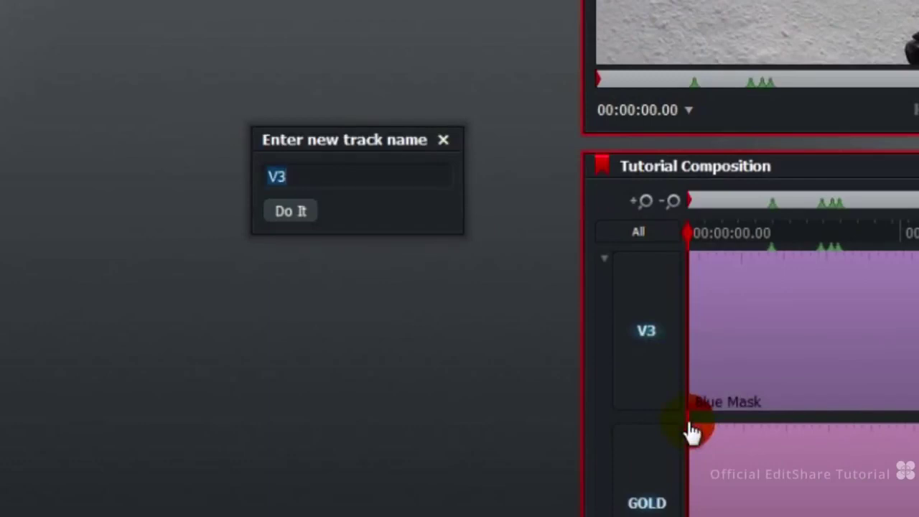
pyautogui.write('BLUE')
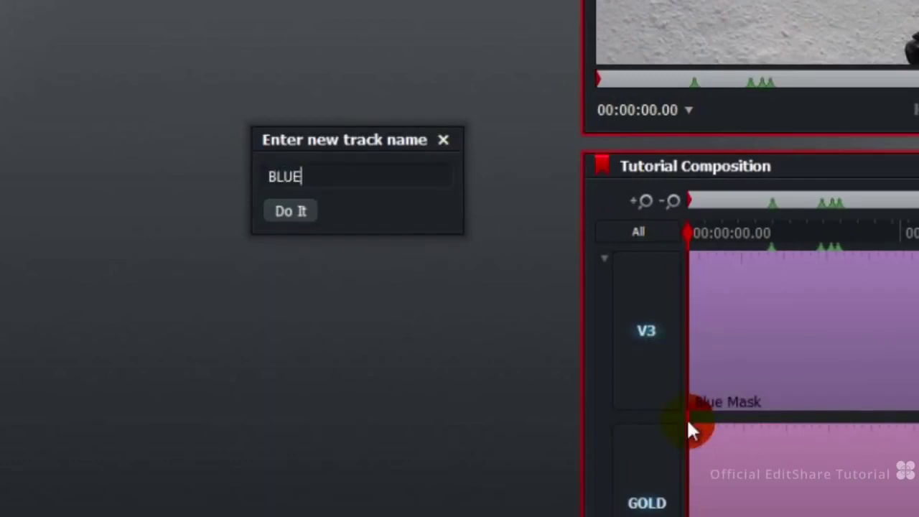
pyautogui.press('Return')
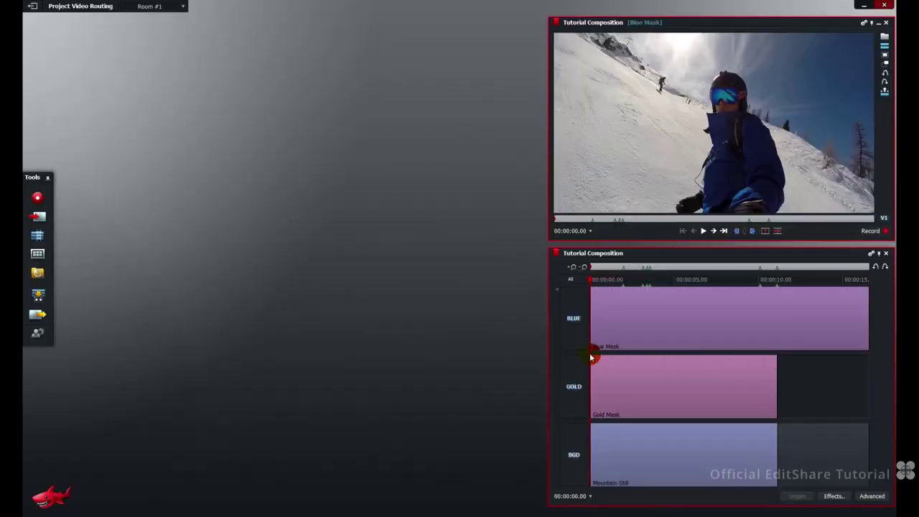
# Open the video routing graph of the Tutorial Composition.
pyautogui.press('F7')
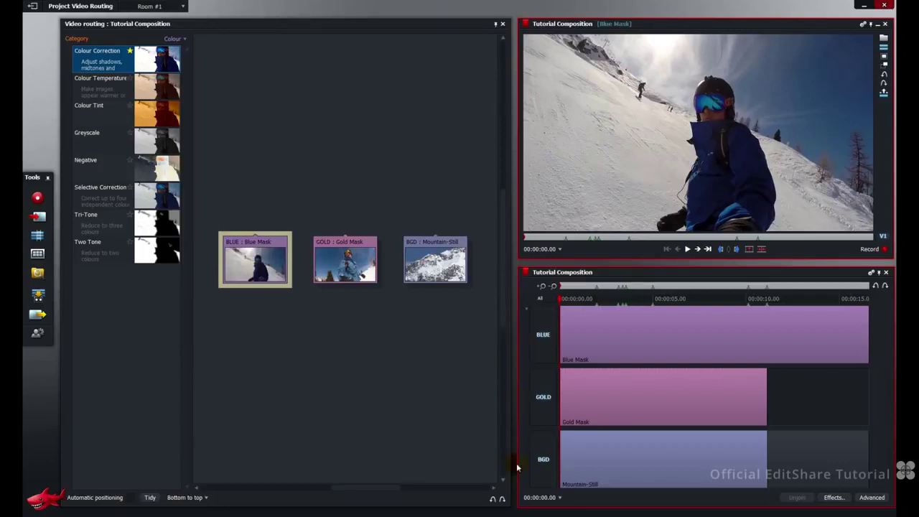
pyautogui.click(415, 250)
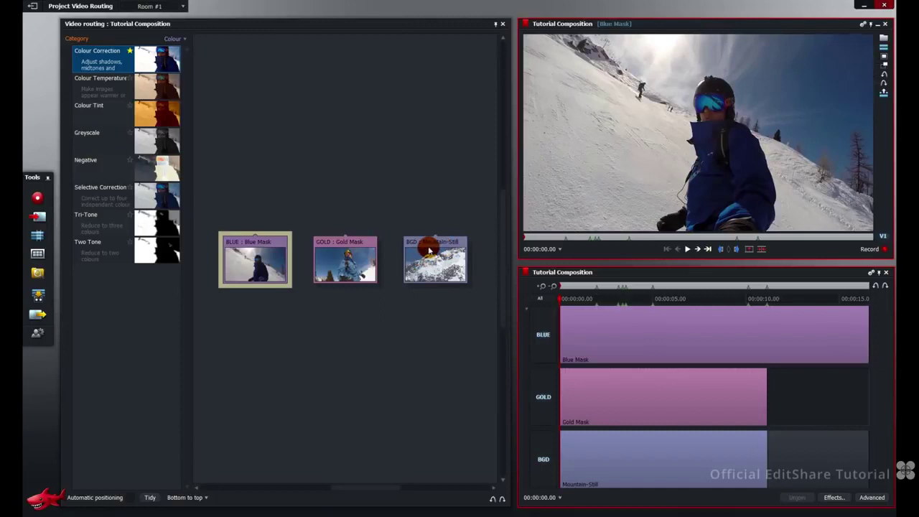
# View the Blue Mask clip's tile and filecard from its routing node, closing each one.
pyautogui.rightClick(253, 259)
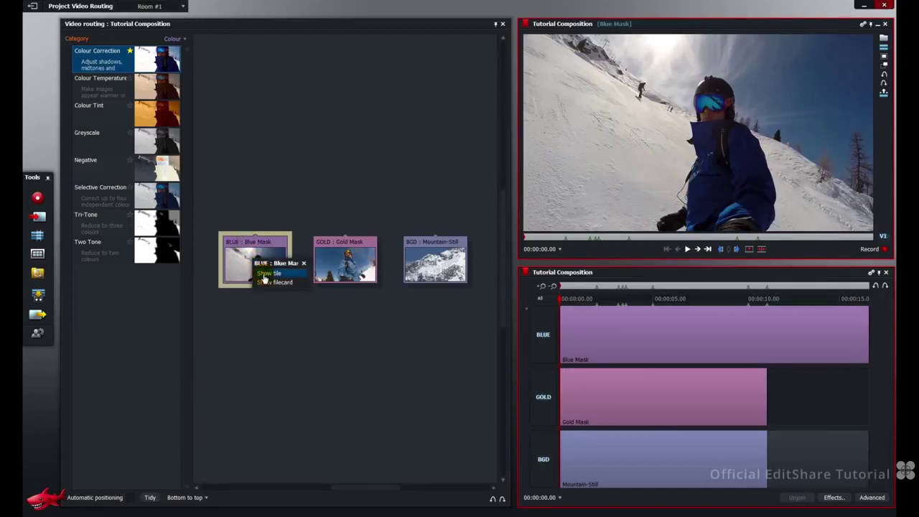
pyautogui.click(264, 276)
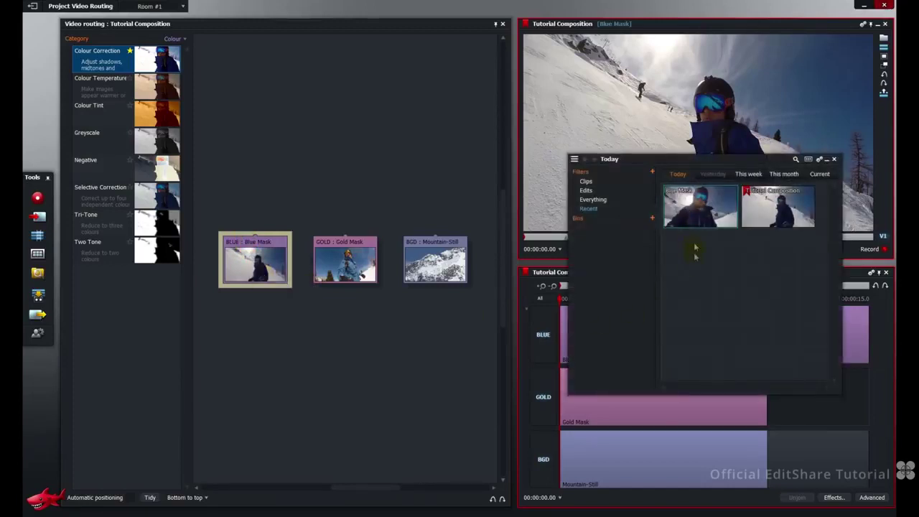
pyautogui.click(833, 159)
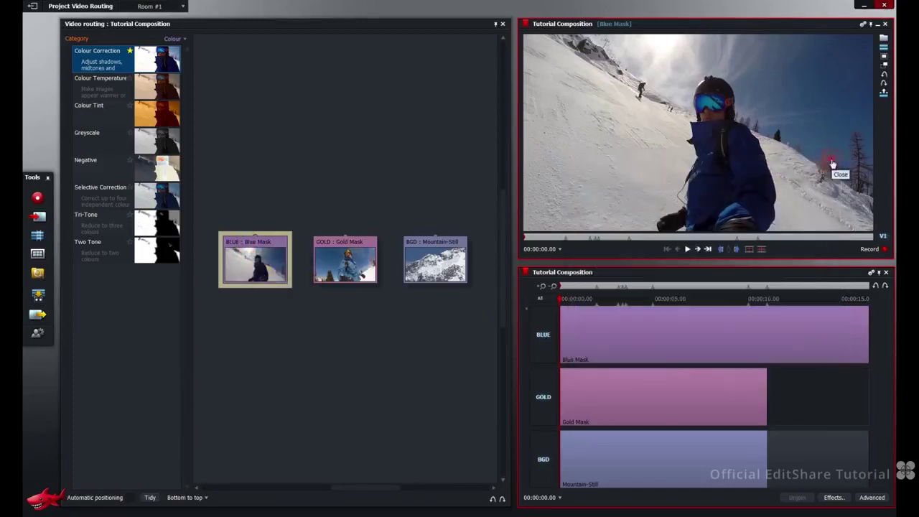
pyautogui.rightClick(264, 258)
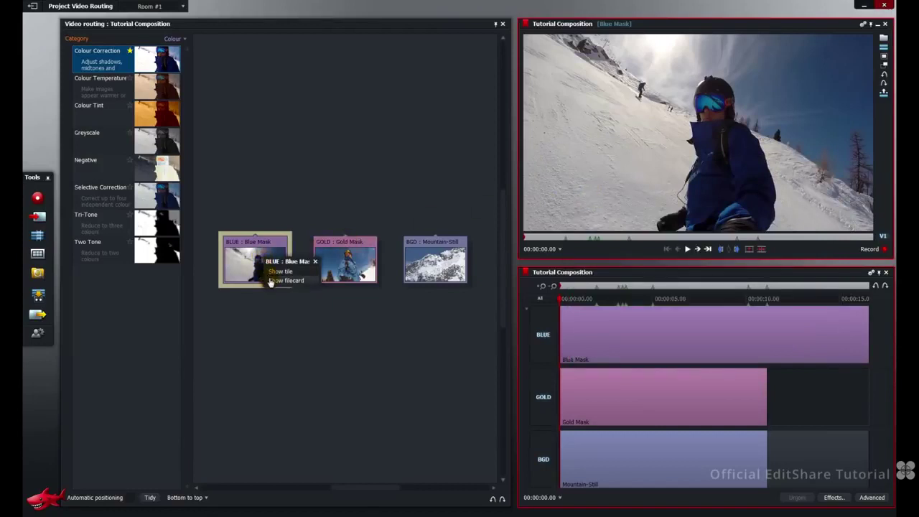
pyautogui.click(271, 280)
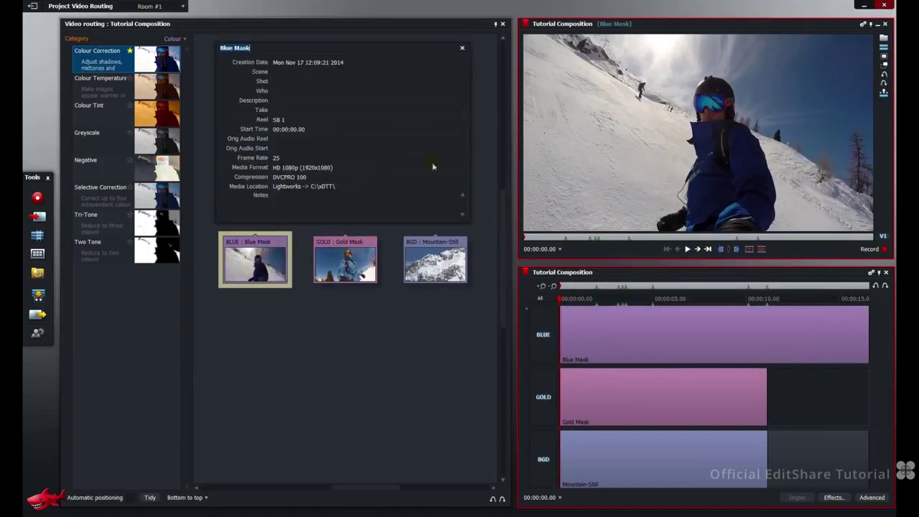
pyautogui.click(463, 50)
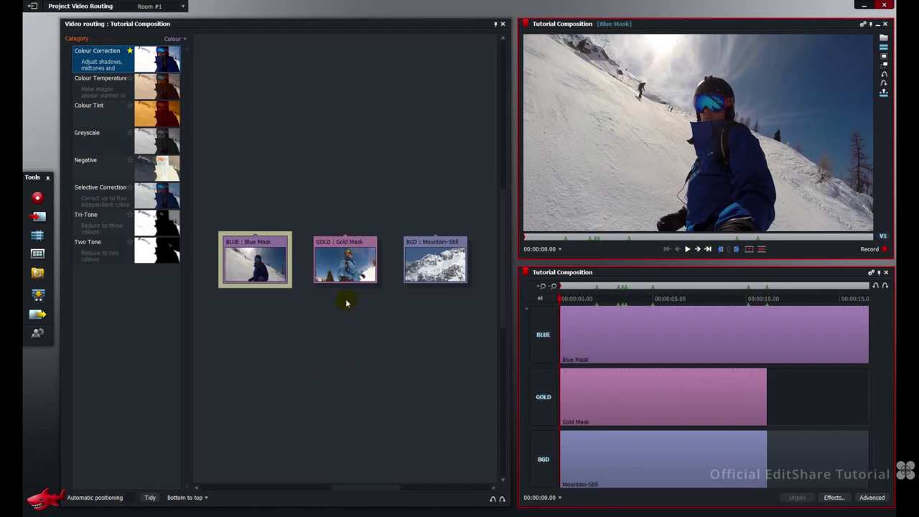
# Add the Split Screen effect from the DVEs category to the empty area above the clip nodes.
pyautogui.moveTo(345, 304); pyautogui.dragTo(352, 484)
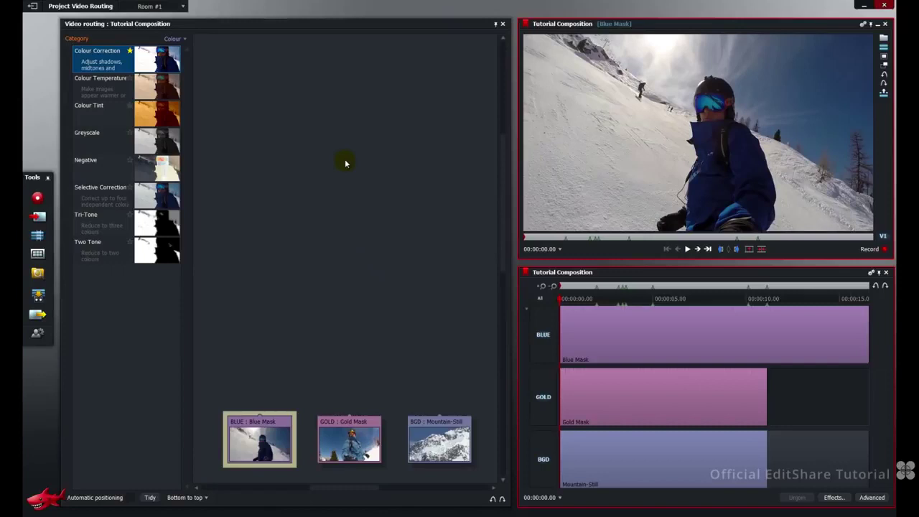
pyautogui.click(171, 41)
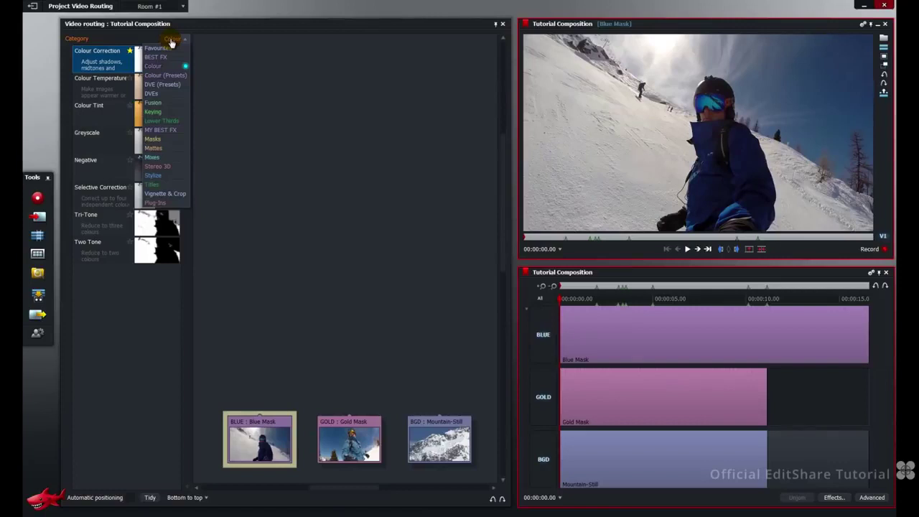
pyautogui.click(165, 93)
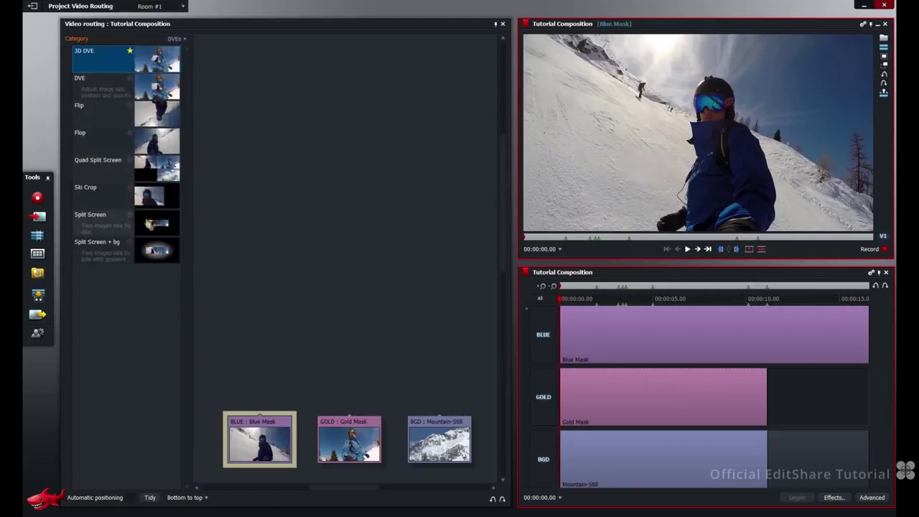
pyautogui.moveTo(152, 225); pyautogui.dragTo(349, 179)
pyautogui.moveTo(441, 268); pyautogui.dragTo(425, 251)
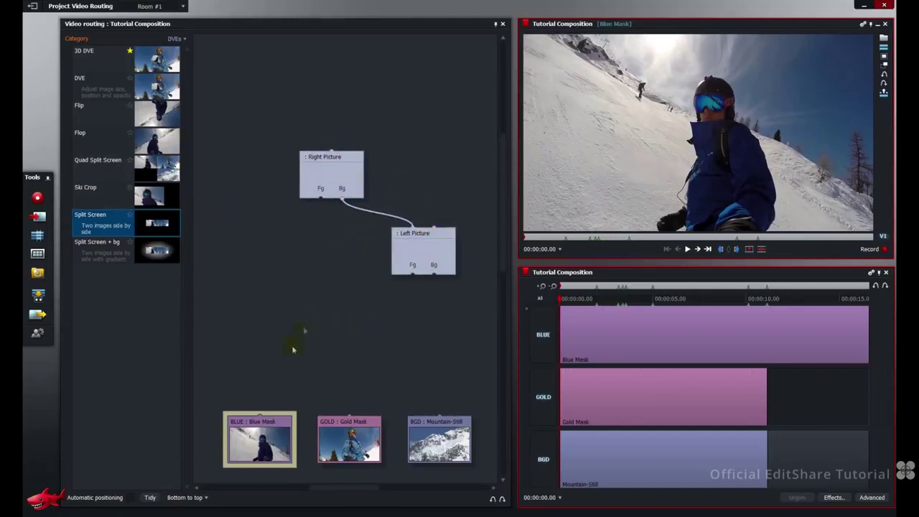
# Move the linked Right Picture and Left Picture nodes down to sit just above the Blue Mask and Gold Mask clips.
pyautogui.click(339, 190)
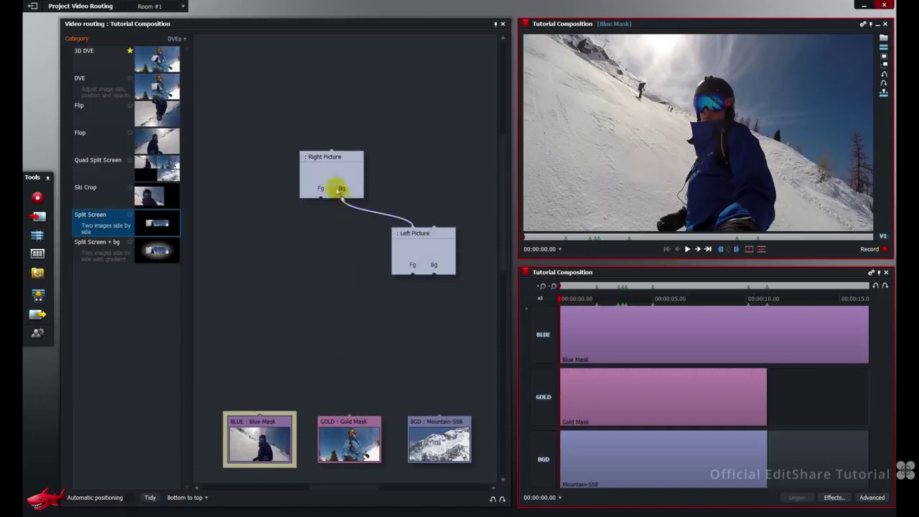
pyautogui.moveTo(327, 174); pyautogui.dragTo(325, 150)
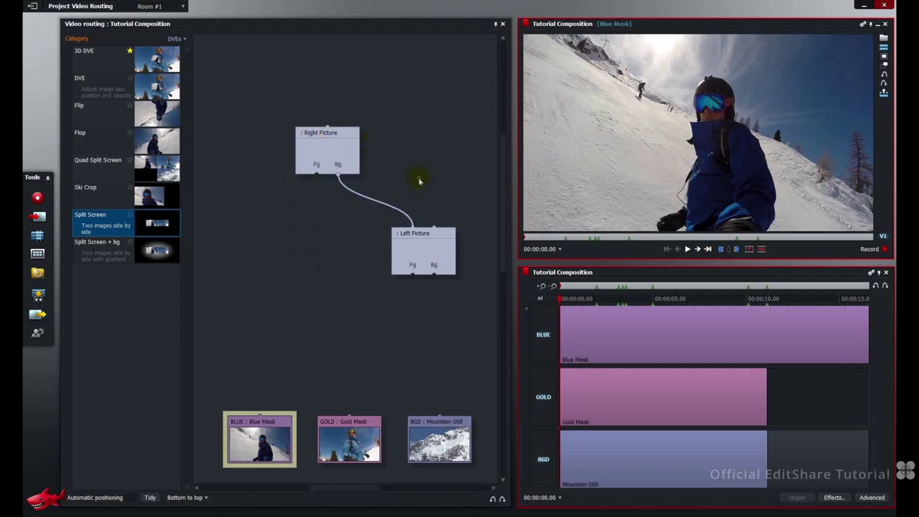
pyautogui.moveTo(324, 150); pyautogui.dragTo(275, 249)
pyautogui.moveTo(273, 250); pyautogui.dragTo(273, 250)
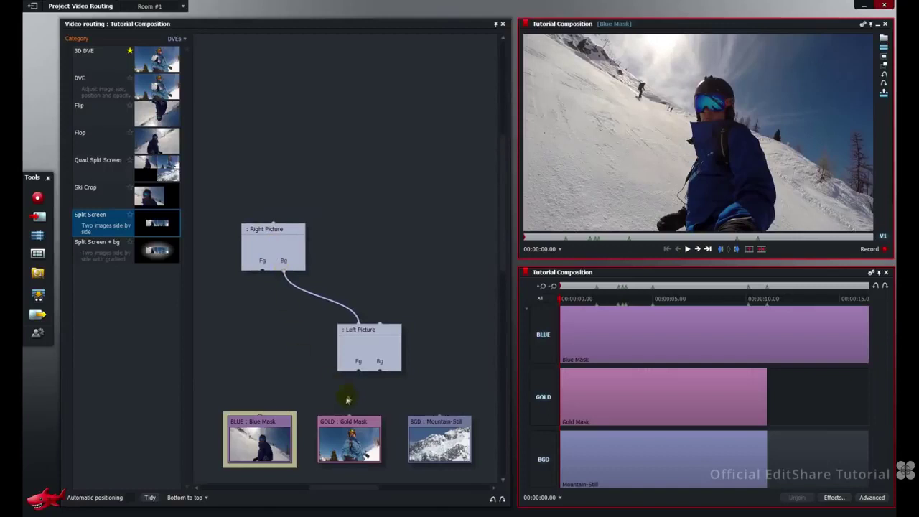
# Connect the Gold Mask output to Left Picture's Fg input and the Blue Mask output to Right Picture's Fg input.
pyautogui.moveTo(344, 410)
pyautogui.mouseDown()
pyautogui.moveTo(366, 394)
pyautogui.moveTo(365, 378)
pyautogui.moveTo(339, 411)
pyautogui.moveTo(361, 407)
pyautogui.mouseUp()
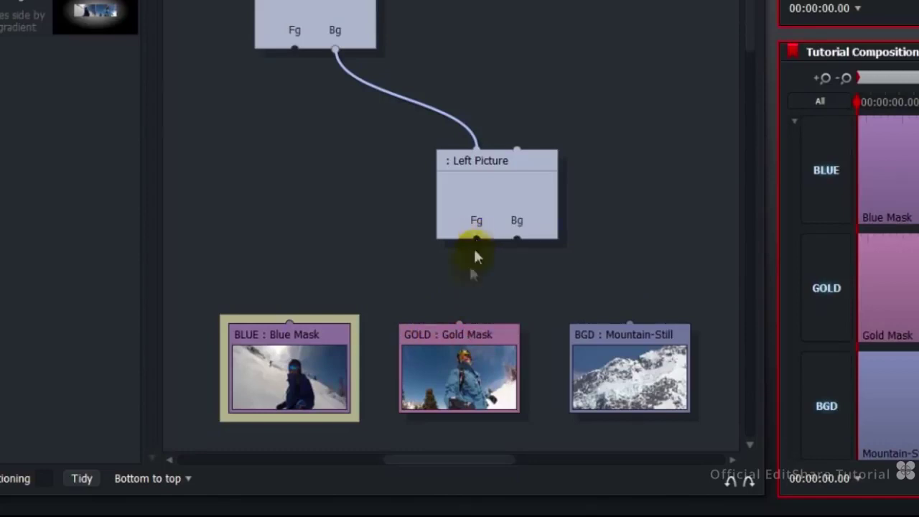
pyautogui.moveTo(462, 324); pyautogui.dragTo(479, 246)
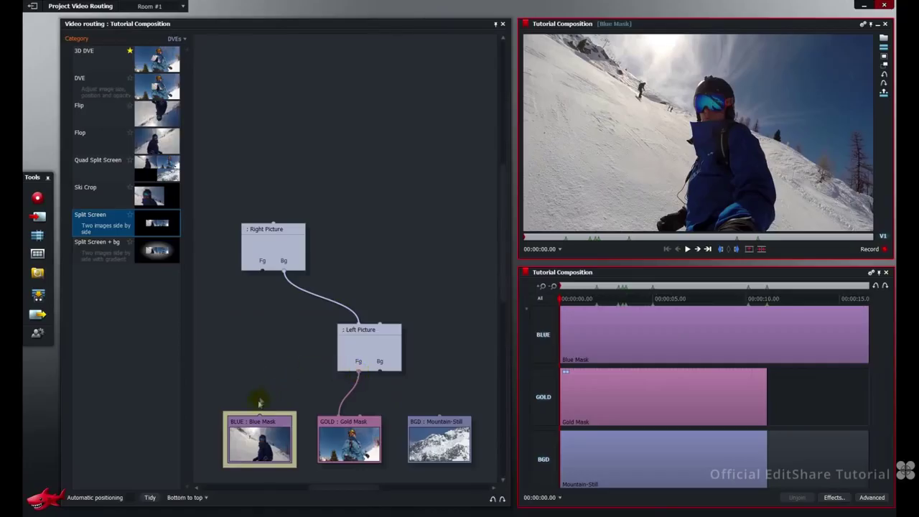
pyautogui.moveTo(260, 417); pyautogui.dragTo(263, 272)
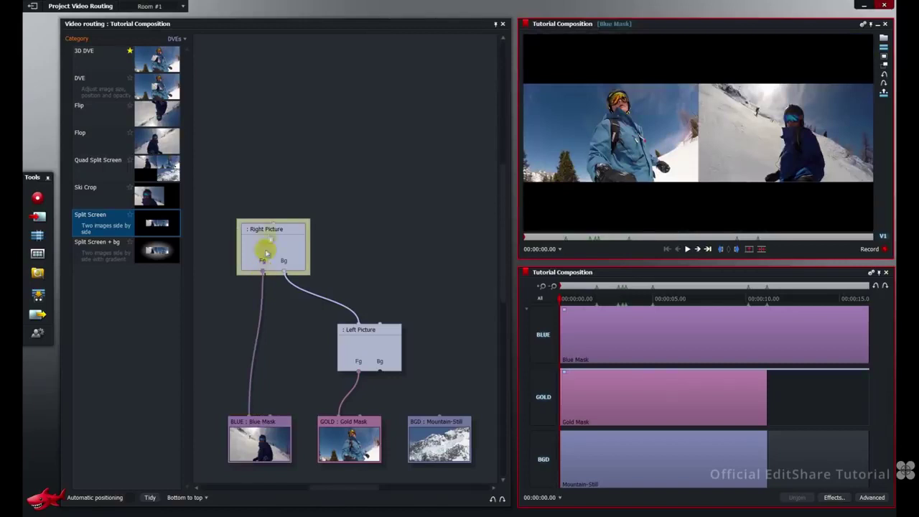
# Insert a Colour Tint effect from the Colour category into the connection between Blue Mask and Right Picture.
pyautogui.click(180, 42)
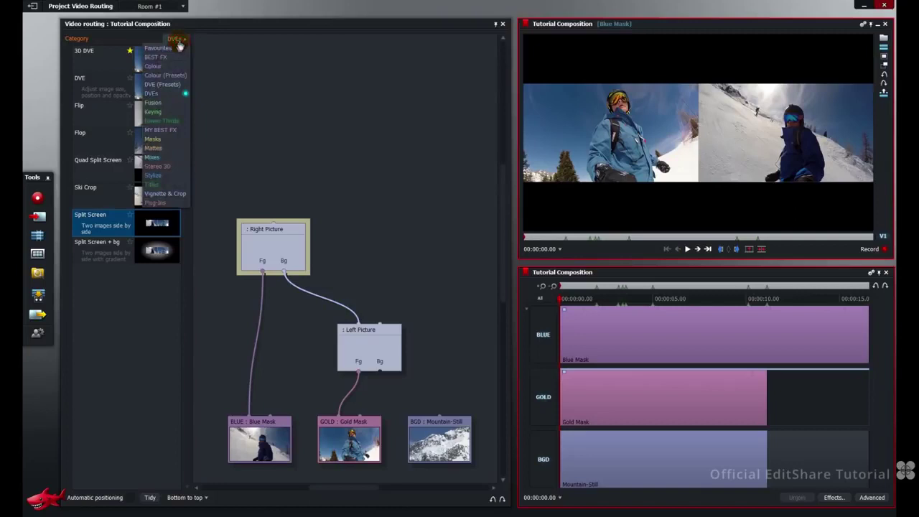
pyautogui.click(171, 66)
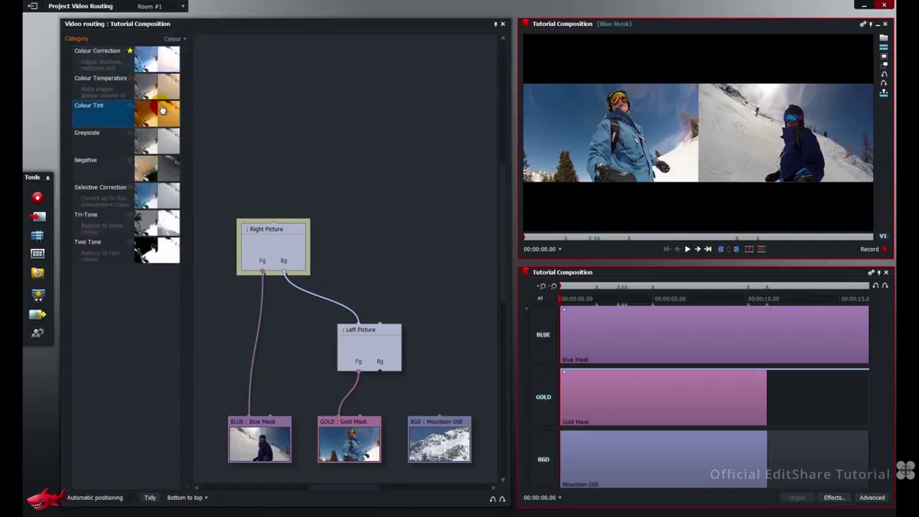
pyautogui.moveTo(162, 109); pyautogui.dragTo(258, 397)
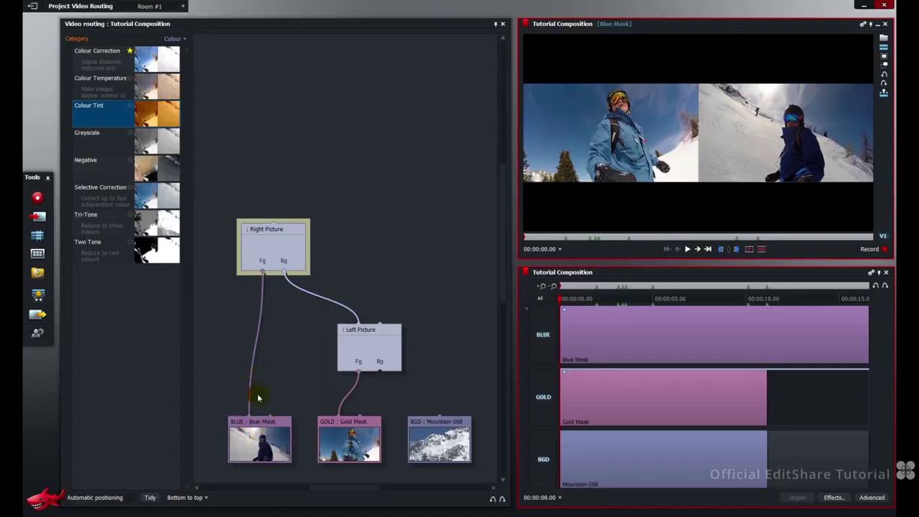
pyautogui.moveTo(283, 258); pyautogui.dragTo(268, 241)
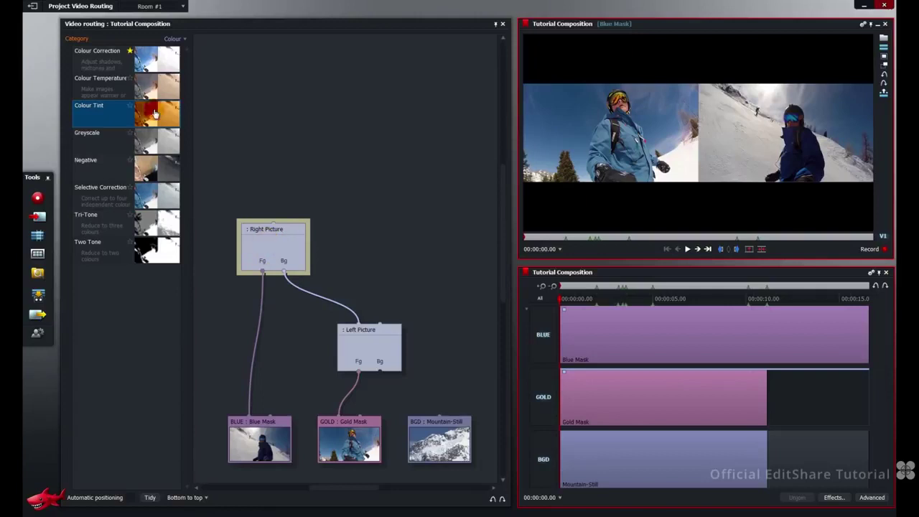
pyautogui.moveTo(155, 113); pyautogui.dragTo(259, 384)
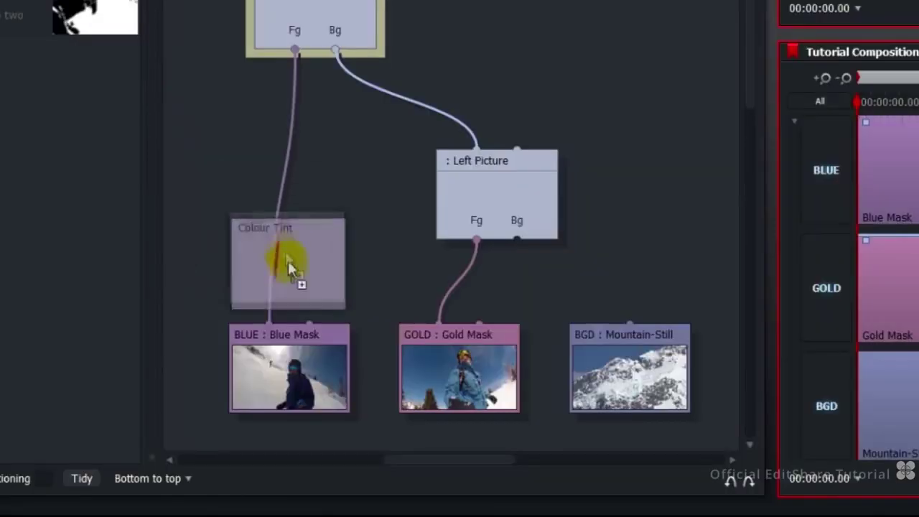
pyautogui.moveTo(287, 261); pyautogui.dragTo(315, 335)
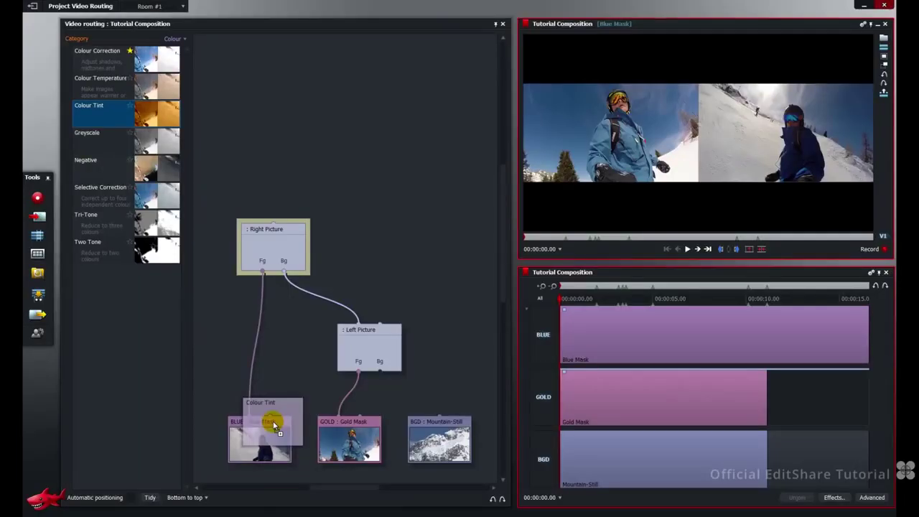
pyautogui.moveTo(273, 421); pyautogui.dragTo(274, 424)
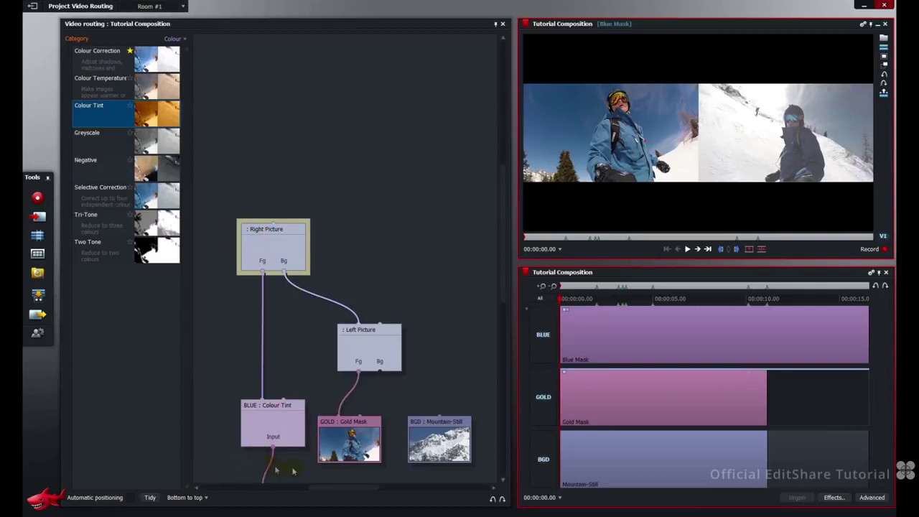
pyautogui.moveTo(504, 257)
pyautogui.mouseDown()
pyautogui.moveTo(507, 291)
pyautogui.moveTo(514, 242)
pyautogui.mouseUp()
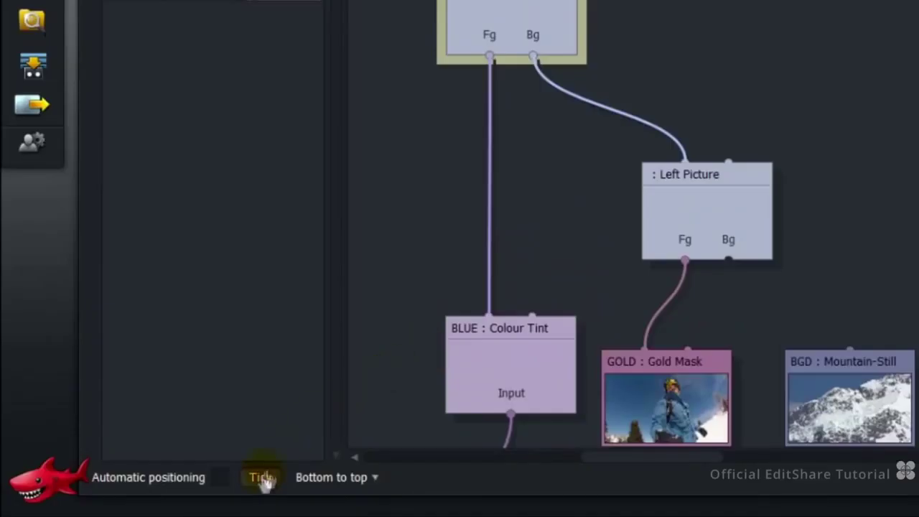
# Tidy the node layout of the routing graph.
pyautogui.click(263, 481)
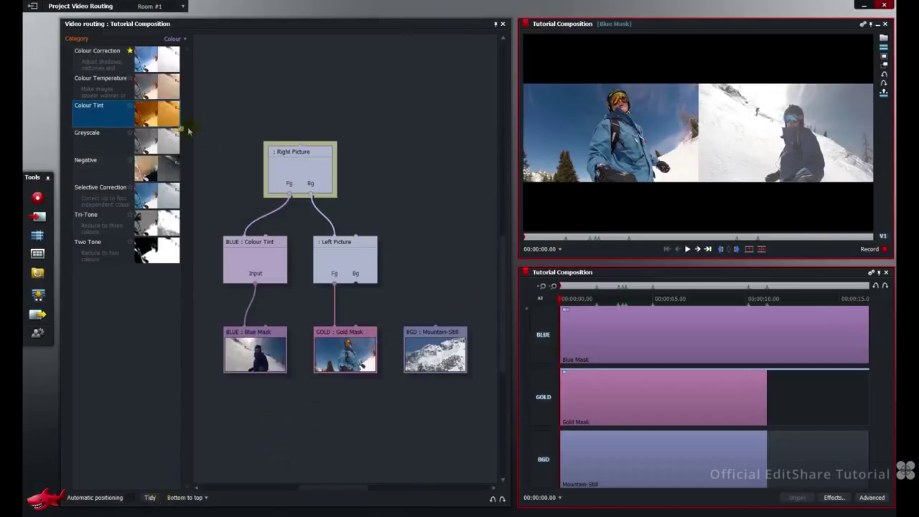
# Try a Colour Temperature effect between Gold Mask and Left Picture, and undo its insertion.
pyautogui.click(152, 90)
pyautogui.moveTo(152, 90); pyautogui.dragTo(363, 334)
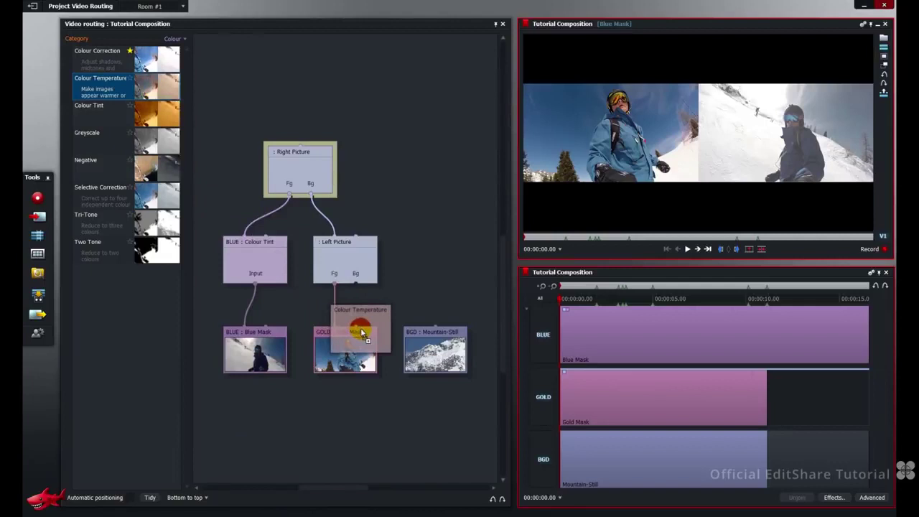
pyautogui.moveTo(363, 334); pyautogui.dragTo(361, 332)
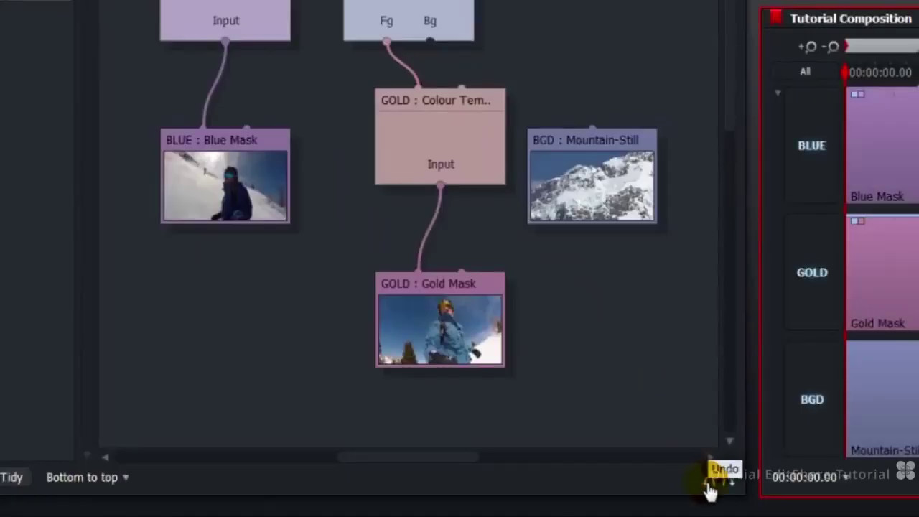
pyautogui.click(709, 486)
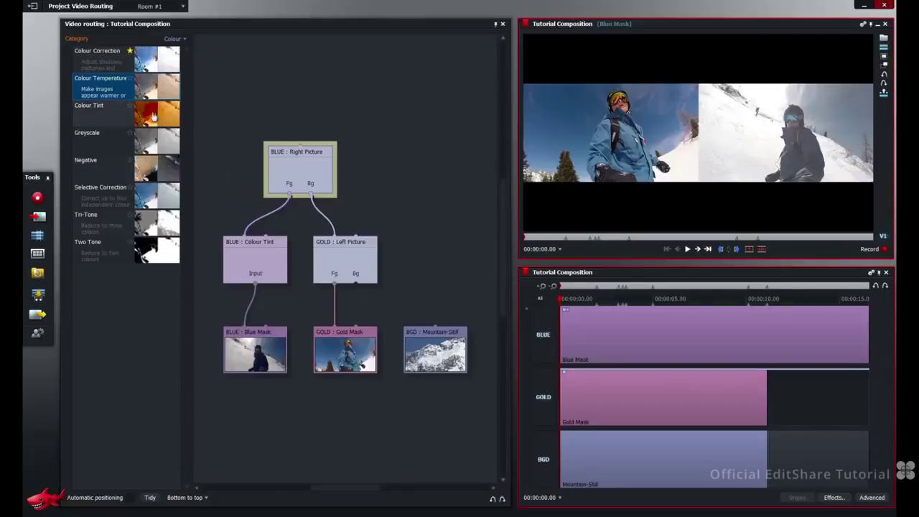
# Insert a Colour Tint effect into the connection between Gold Mask and Left Picture, and enable automatic positioning of the nodes.
pyautogui.click(153, 117)
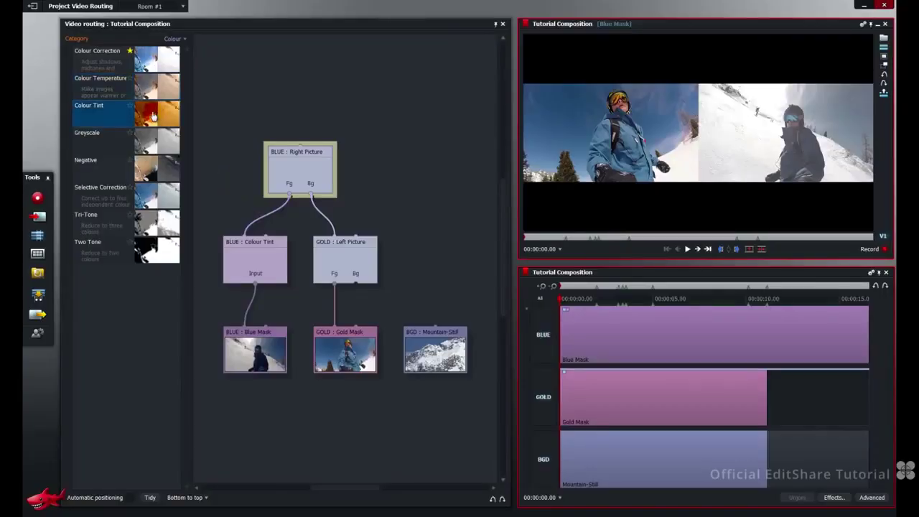
pyautogui.moveTo(153, 117); pyautogui.dragTo(361, 342)
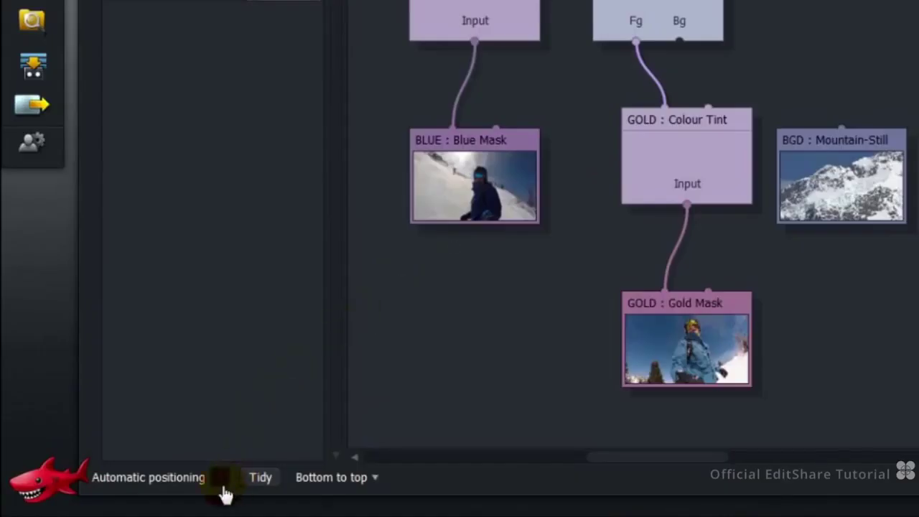
pyautogui.click(222, 486)
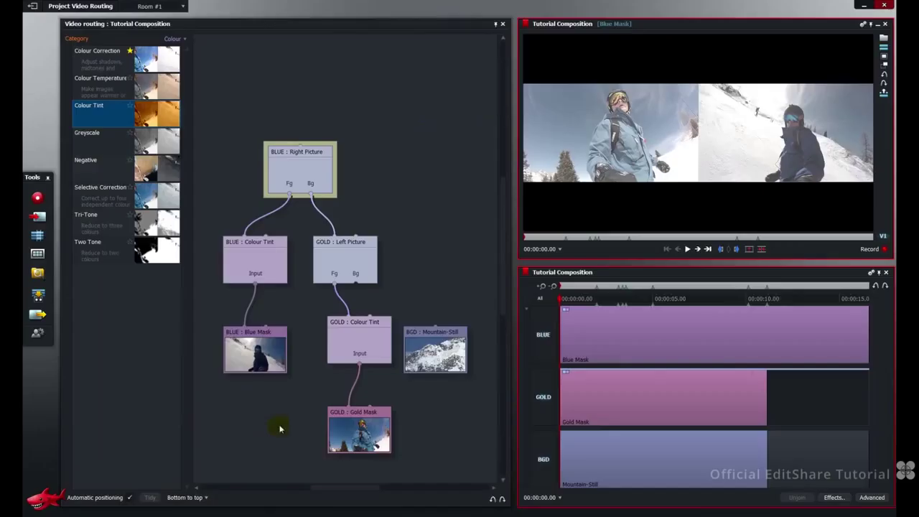
pyautogui.click(281, 428)
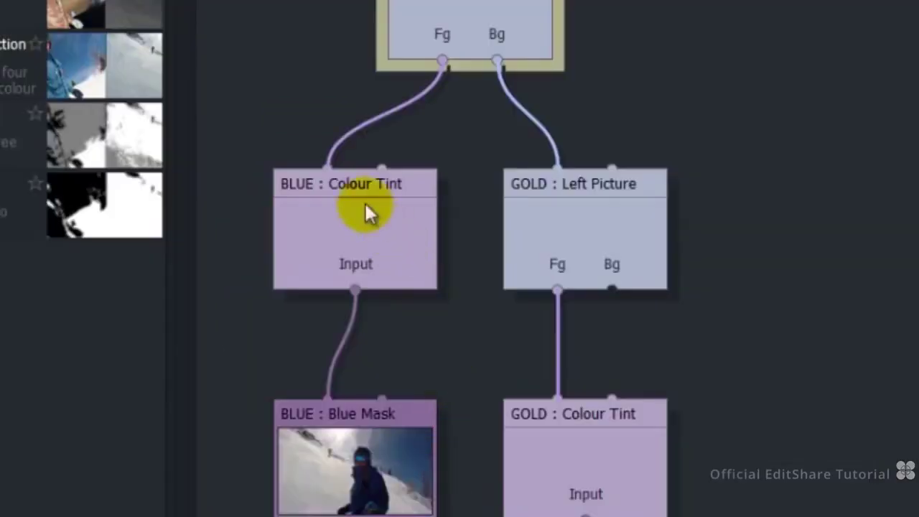
# Open the settings of the BLUE track's Colour Tint and set the tint colour's green value to 50.
pyautogui.rightClick(259, 249)
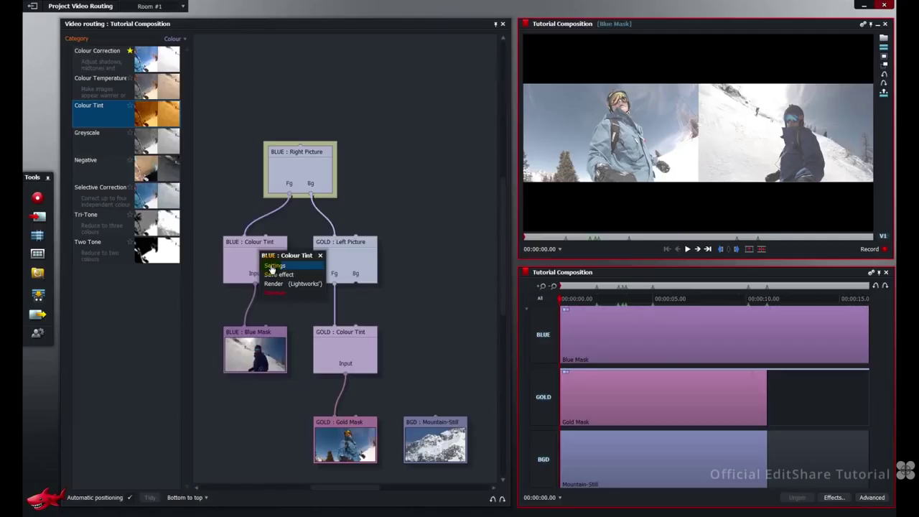
pyautogui.click(273, 266)
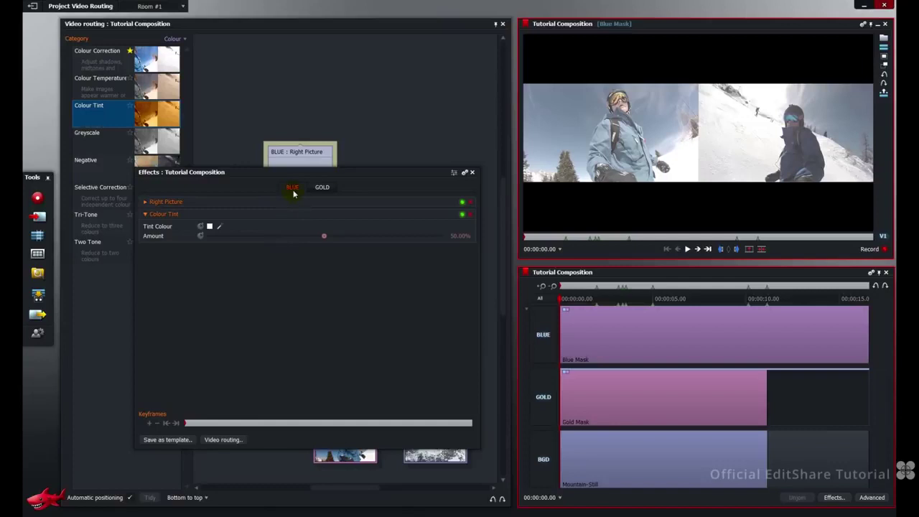
pyautogui.click(323, 188)
pyautogui.click(295, 188)
pyautogui.click(210, 226)
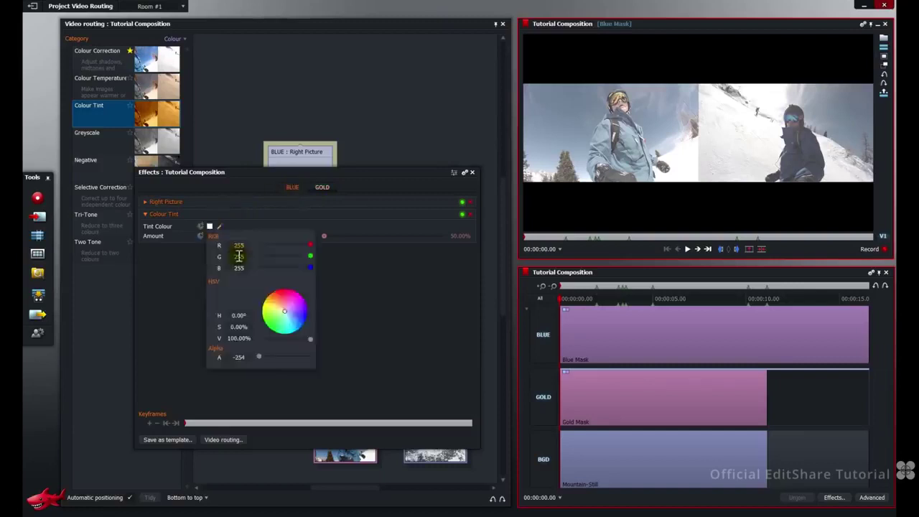
pyautogui.click(239, 256)
pyautogui.write('0')
pyautogui.press('Return')
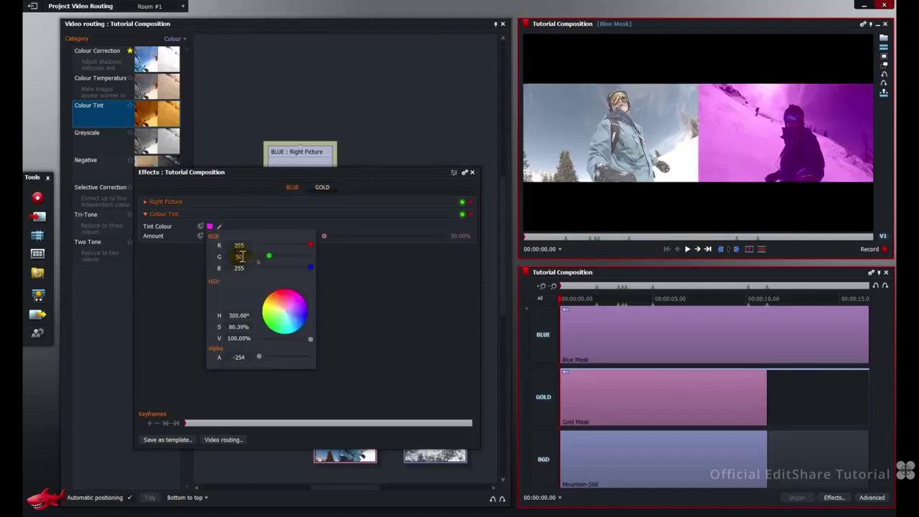
# Set the BLUE Colour Tint's amount to 30%.
pyautogui.click(341, 271)
pyautogui.click(455, 236)
pyautogui.write('30')
pyautogui.press('Return')
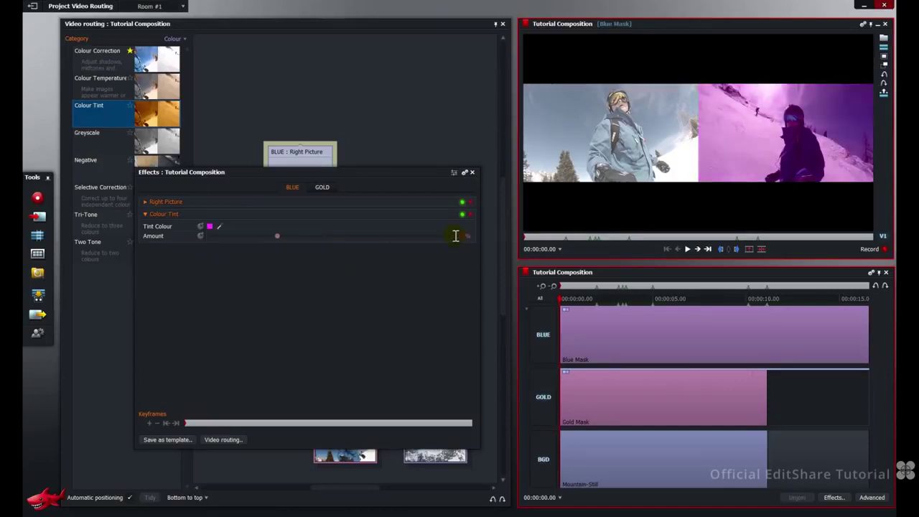
# Make the GOLD track's Colour Tint yellow by lowering its blue value, reduce the tint amount, and close the effect settings.
pyautogui.click(322, 189)
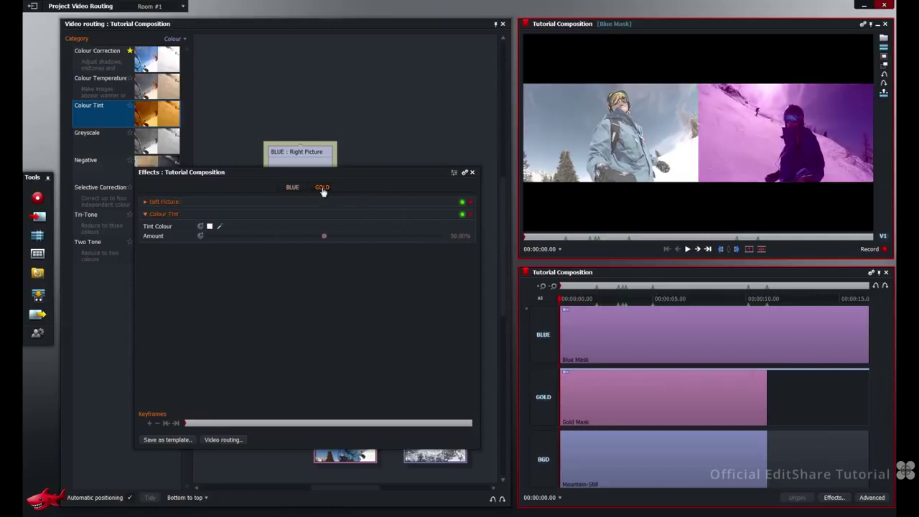
pyautogui.click(209, 227)
pyautogui.moveTo(310, 268); pyautogui.dragTo(280, 274)
pyautogui.click(354, 275)
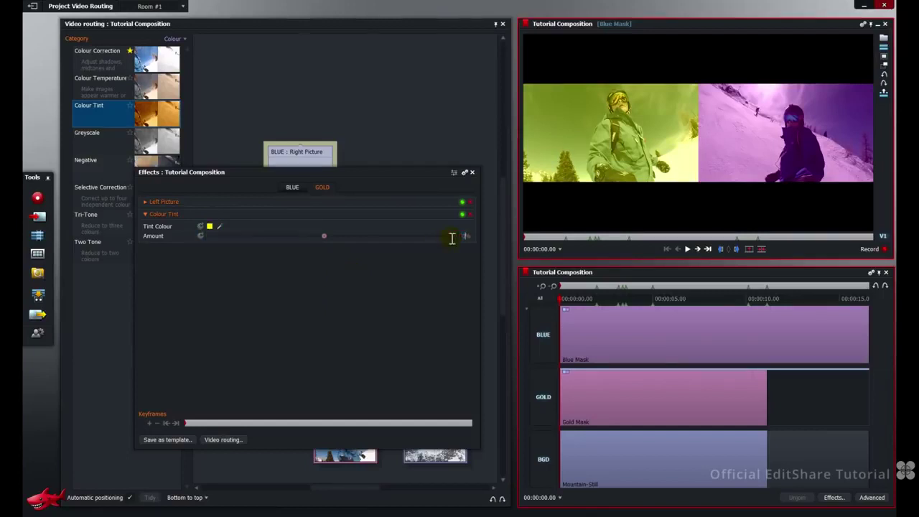
pyautogui.click(472, 172)
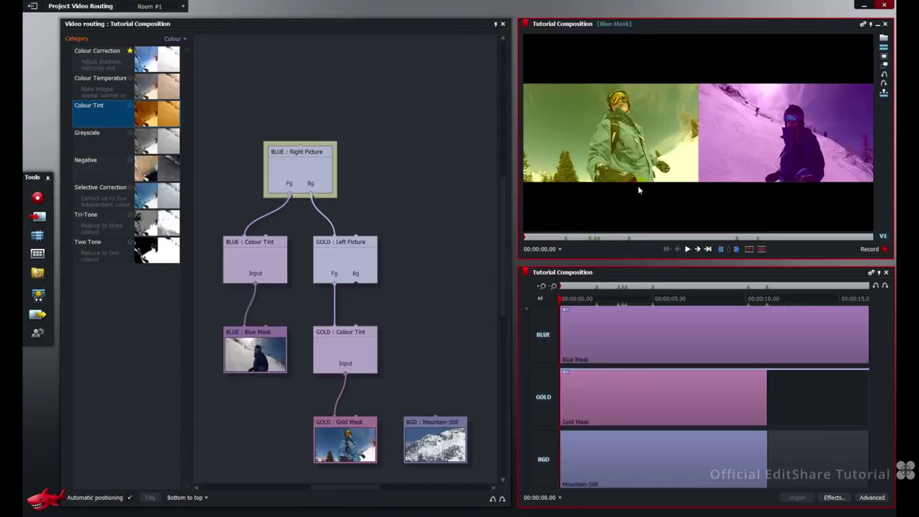
# Apply the CC & Corner Gradient Blend-2 preset from the Colour (Presets) category to the Mountain-Still clip node.
pyautogui.click(173, 39)
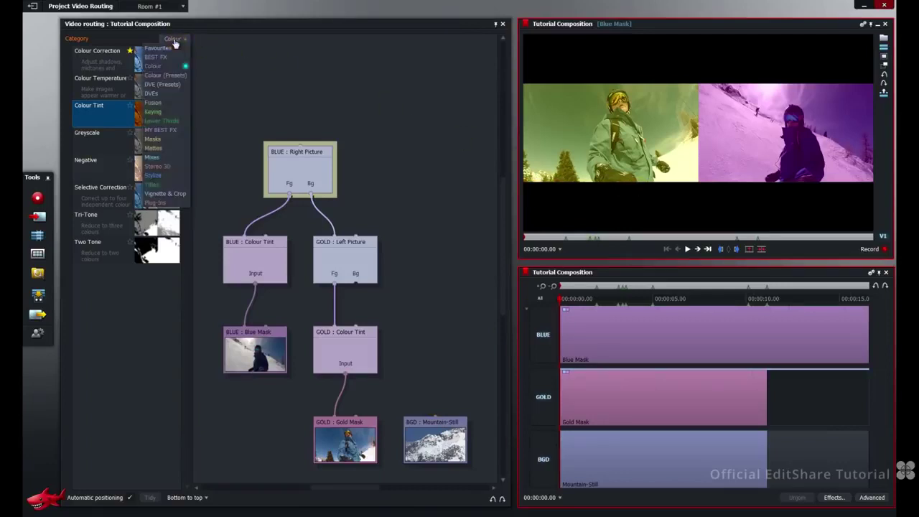
pyautogui.click(166, 75)
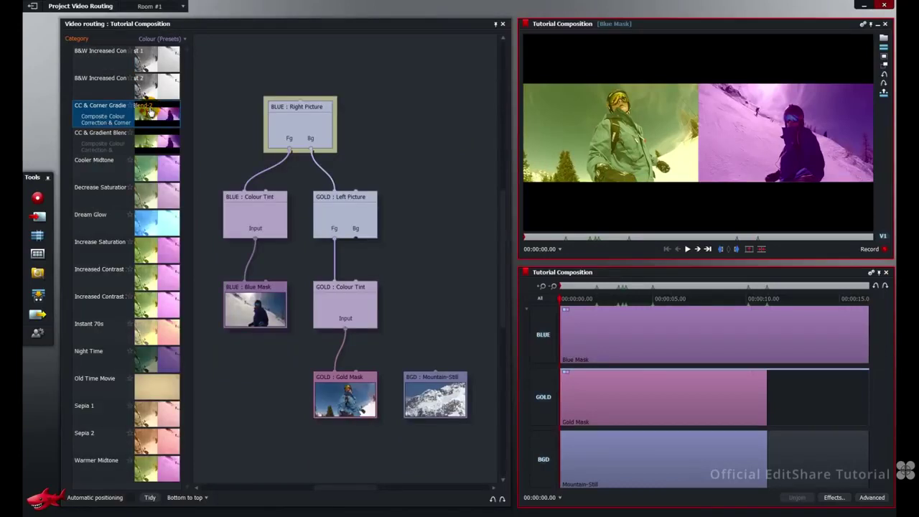
pyautogui.moveTo(150, 113); pyautogui.dragTo(438, 364)
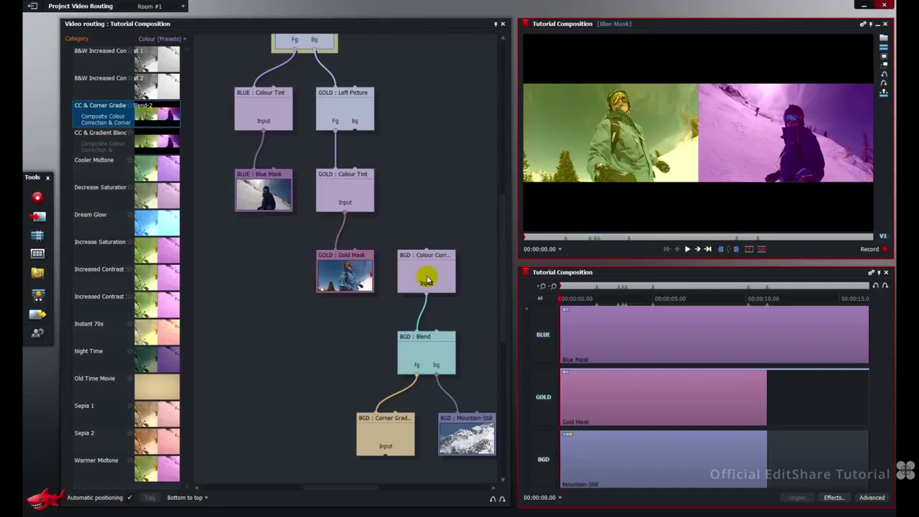
# Connect the output of the BGD Colour Correction node to Left Picture's Bg input.
pyautogui.click(426, 253)
pyautogui.moveTo(427, 253); pyautogui.dragTo(354, 133)
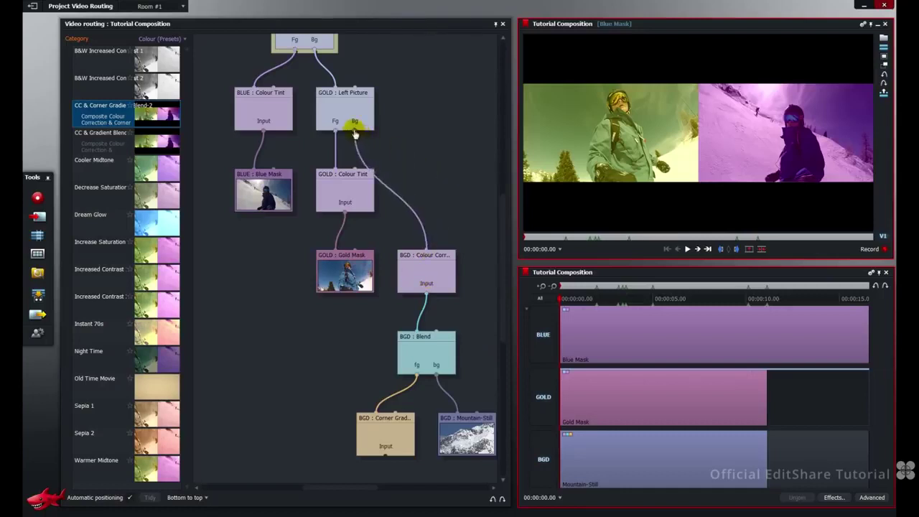
pyautogui.moveTo(354, 133); pyautogui.dragTo(352, 133)
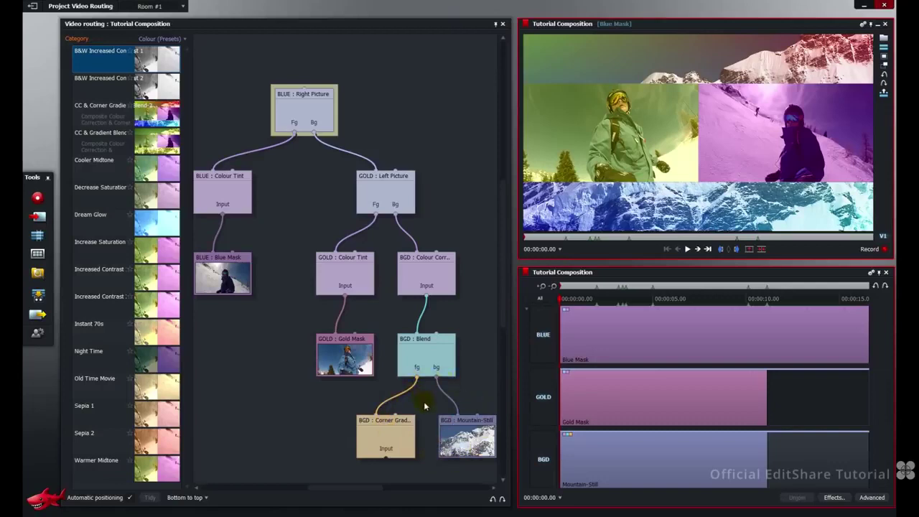
# Examine the BGD branch of the graph, including how Corner Gradient and Mountain-Still feed the Blend node's fg and bg inputs.
pyautogui.moveTo(424, 406); pyautogui.dragTo(352, 288)
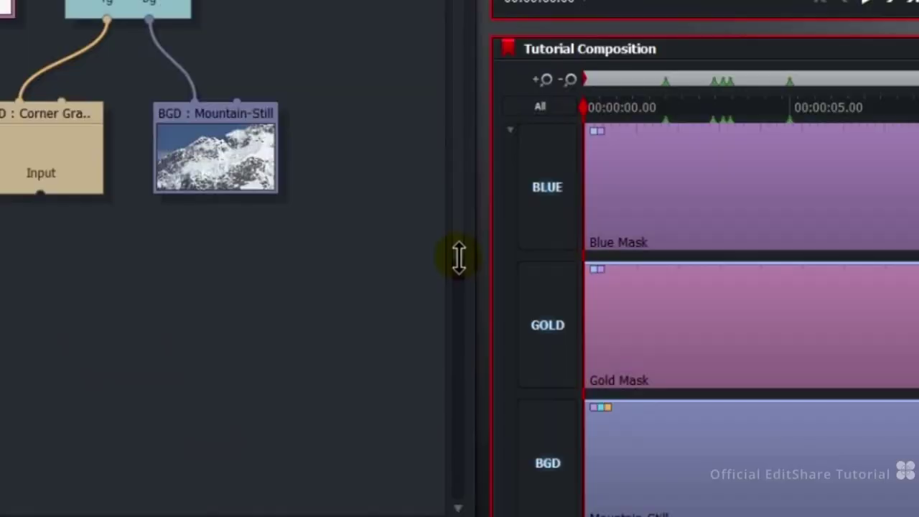
pyautogui.moveTo(504, 364); pyautogui.dragTo(503, 341)
pyautogui.moveTo(461, 201); pyautogui.dragTo(471, 265)
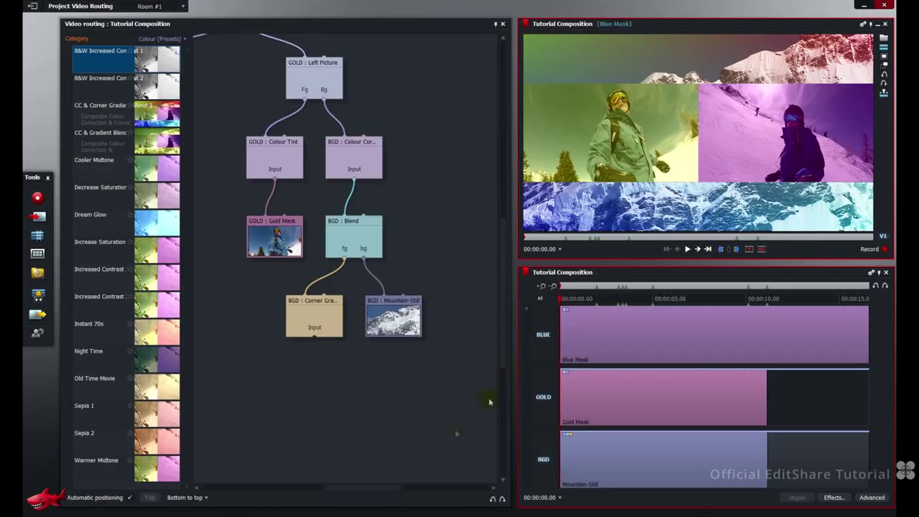
pyautogui.moveTo(400, 484)
pyautogui.mouseDown()
pyautogui.moveTo(419, 484)
pyautogui.moveTo(394, 484)
pyautogui.mouseUp()
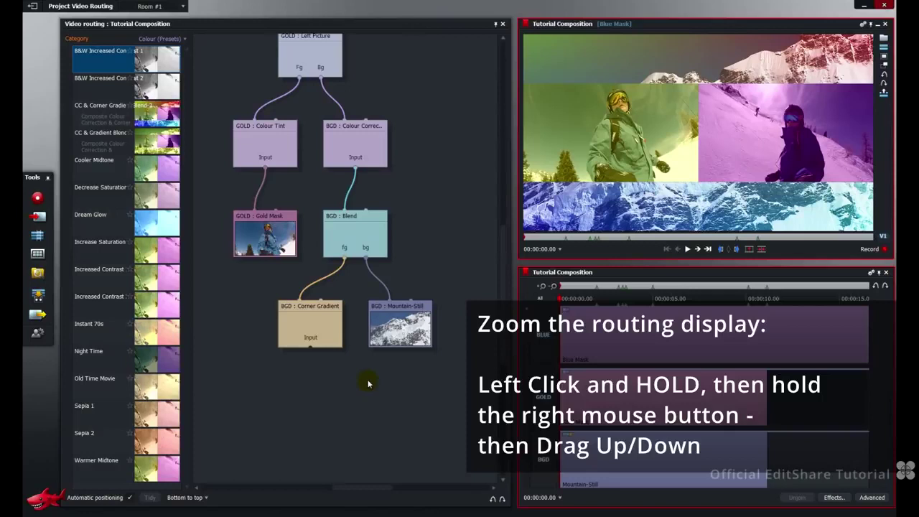
pyautogui.moveTo(371, 375)
pyautogui.mouseDown()
pyautogui.moveTo(378, 433)
pyautogui.moveTo(377, 373)
pyautogui.mouseUp()
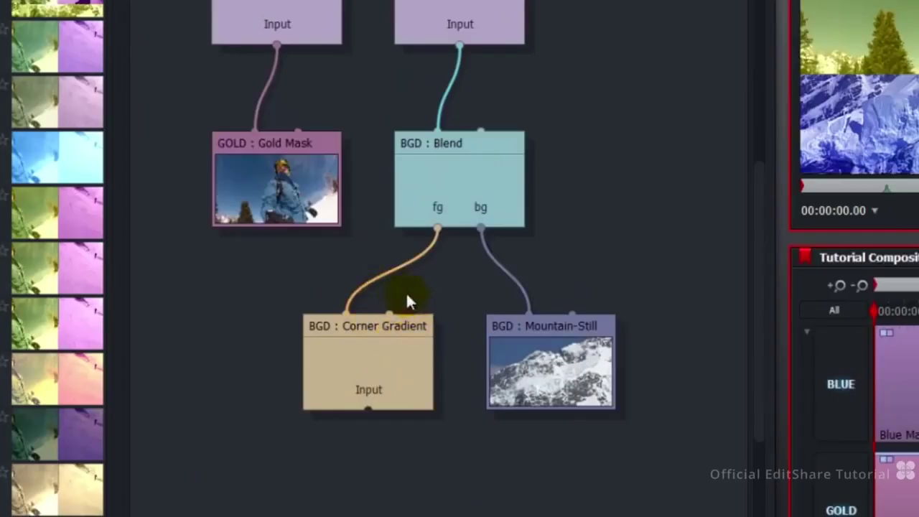
pyautogui.click(467, 242)
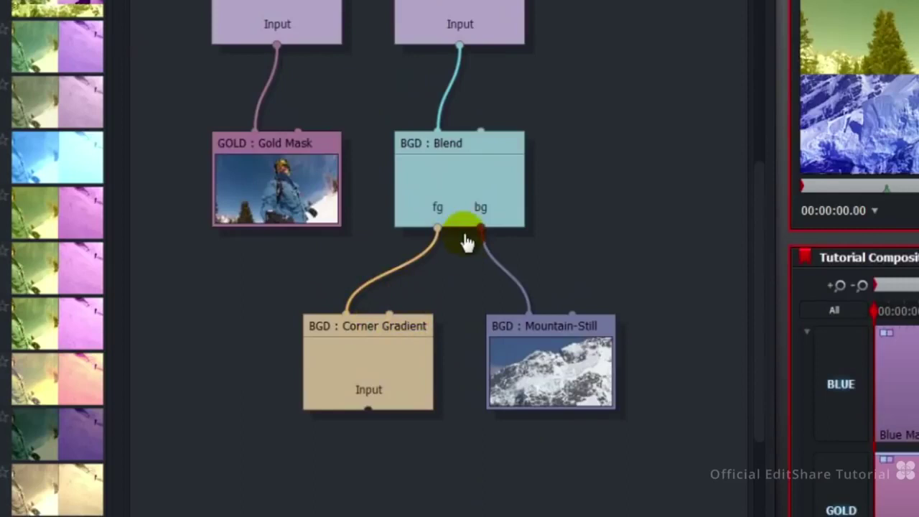
pyautogui.click(395, 311)
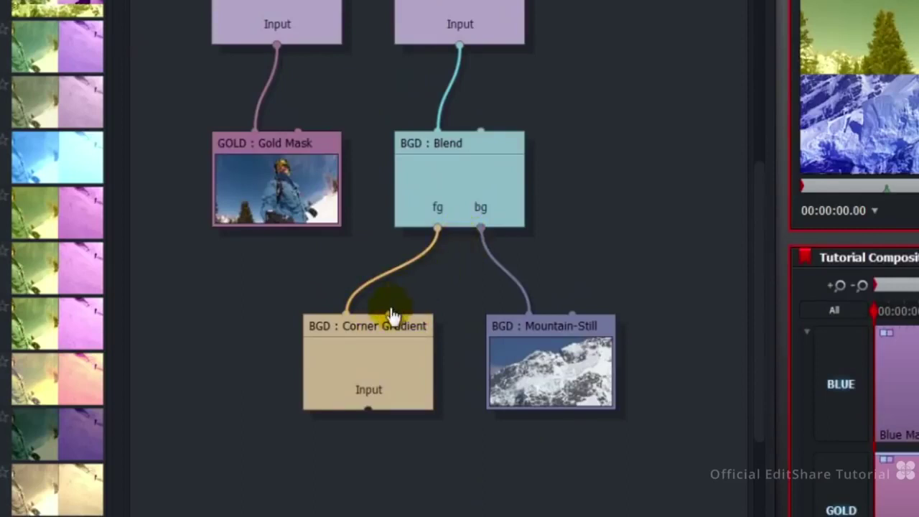
pyautogui.moveTo(391, 316); pyautogui.dragTo(575, 310)
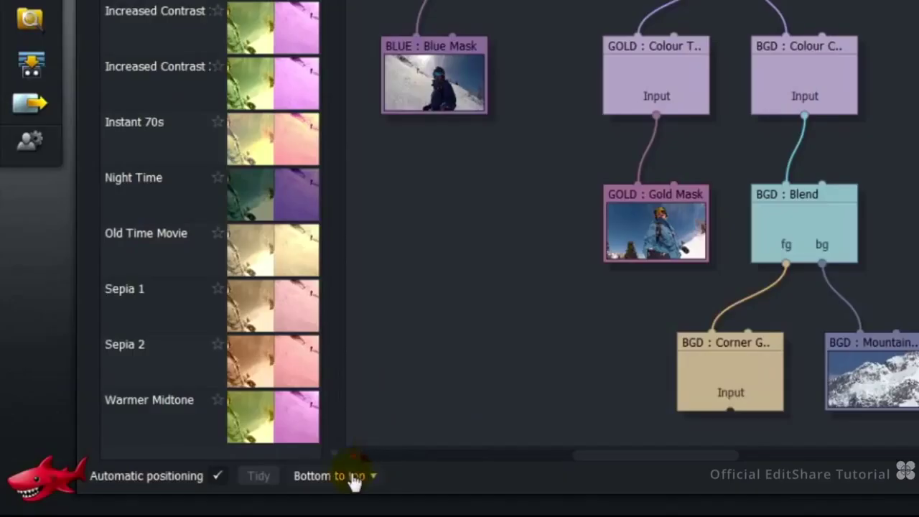
# Switch the graph's layout direction to Left to right and back to Bottom to top.
pyautogui.click(355, 480)
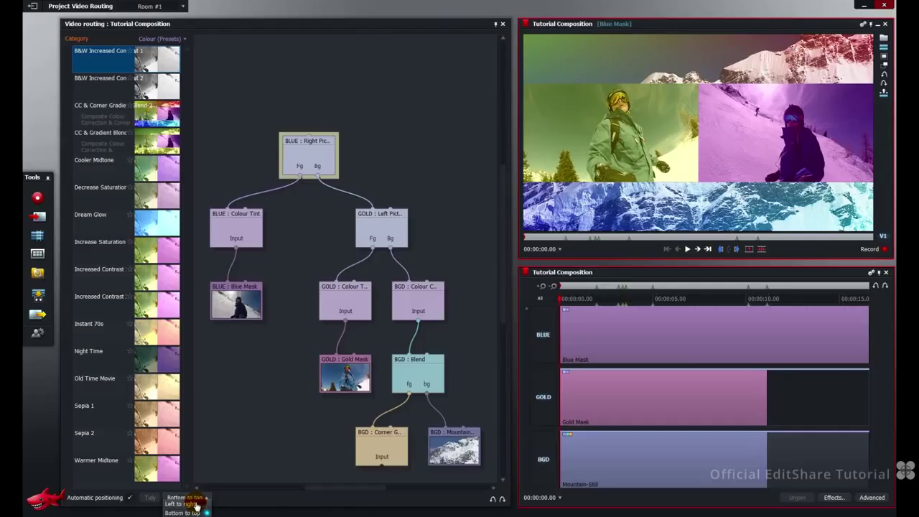
pyautogui.click(195, 505)
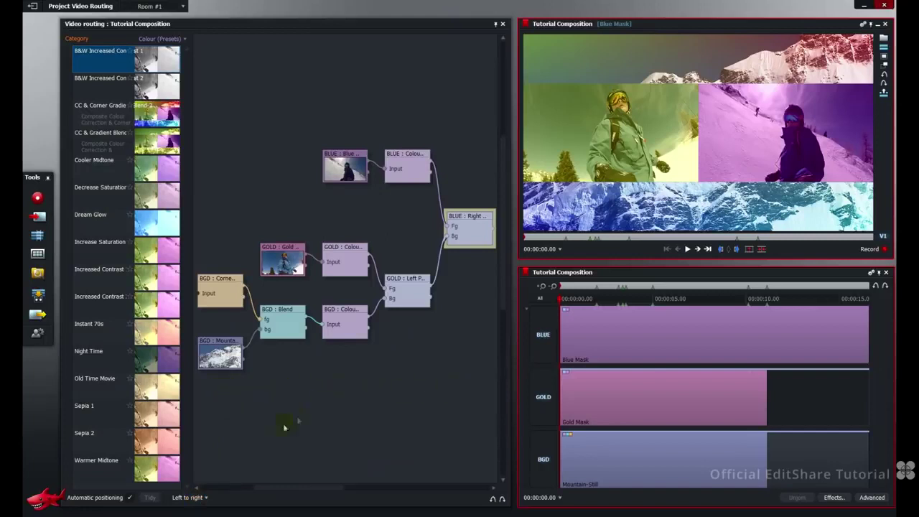
pyautogui.click(195, 497)
pyautogui.click(357, 508)
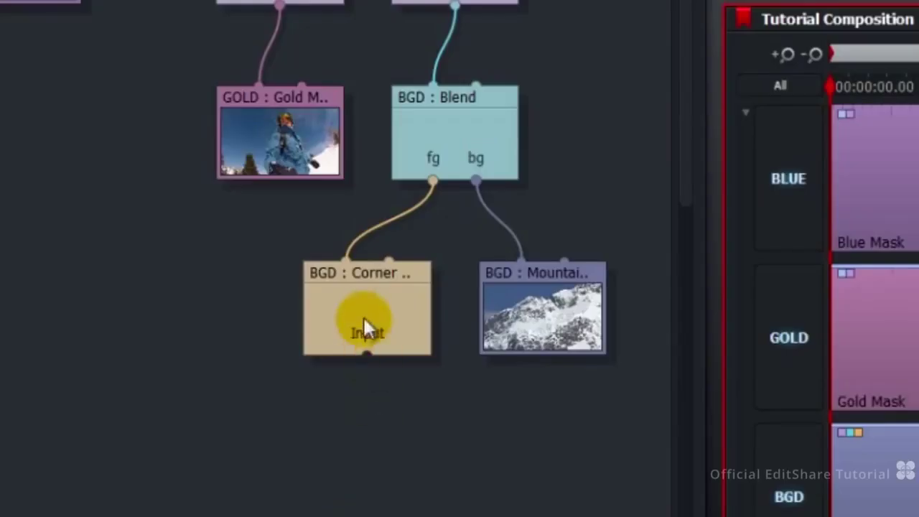
# Open the BGD Corner Gradient's settings and set its Top bound to 77%.
pyautogui.rightClick(364, 303)
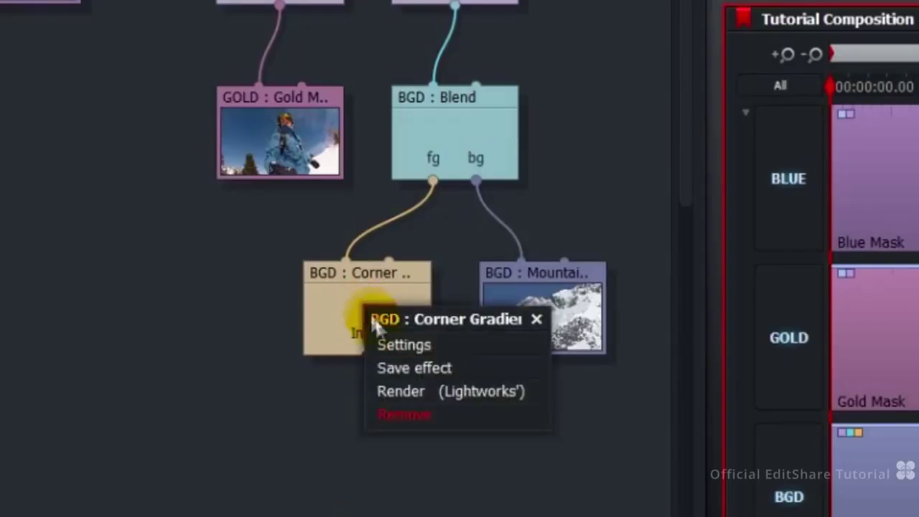
pyautogui.click(394, 347)
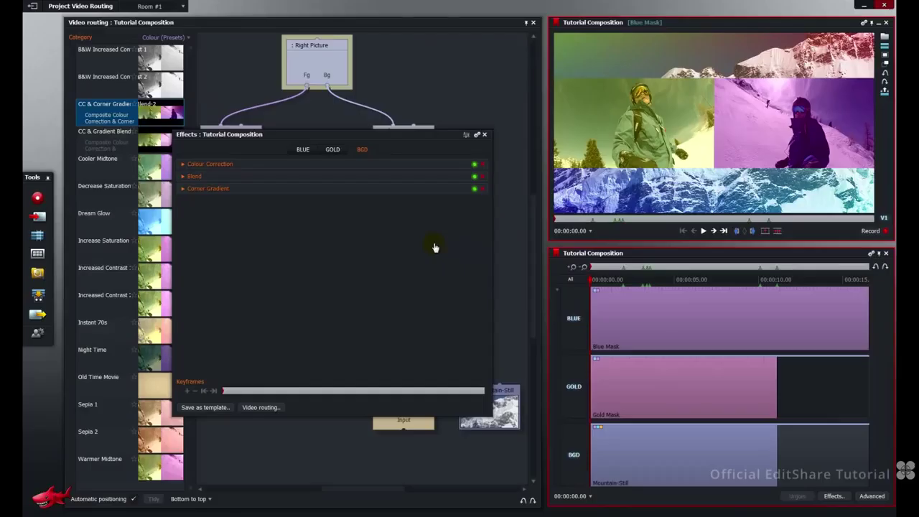
pyautogui.click(183, 189)
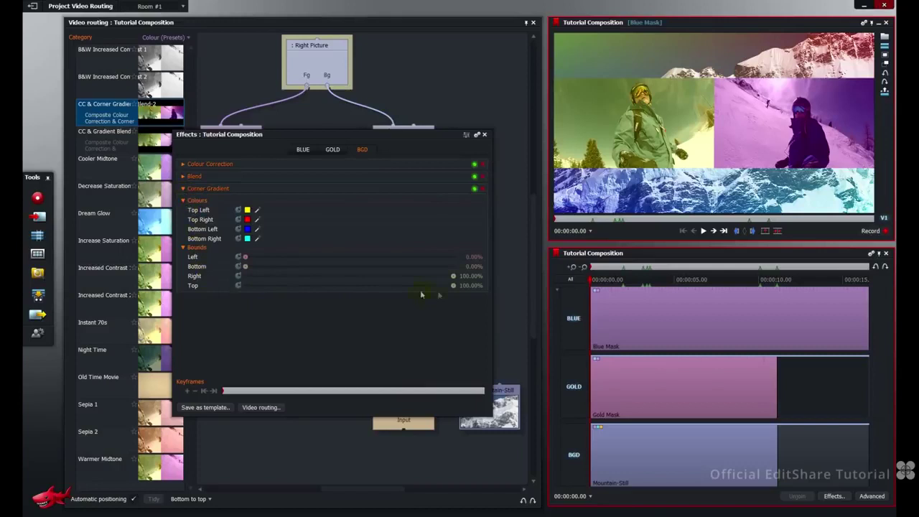
pyautogui.moveTo(453, 286); pyautogui.dragTo(412, 287)
pyautogui.scroll(-2, 464, 286)
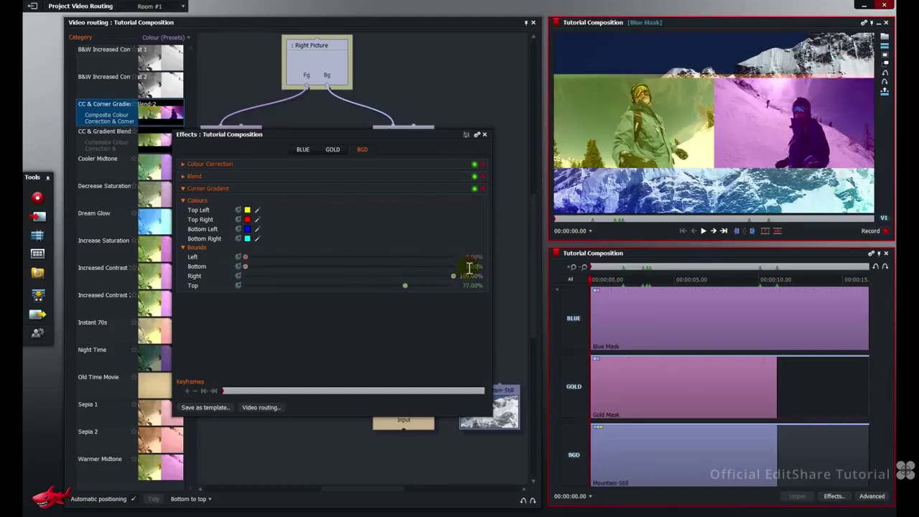
# Set the BGD Corner Gradient's Bottom bound to 23%, and its Blend to the Burn method with 70% Fg Opacity.
pyautogui.scroll(5, 469, 268)
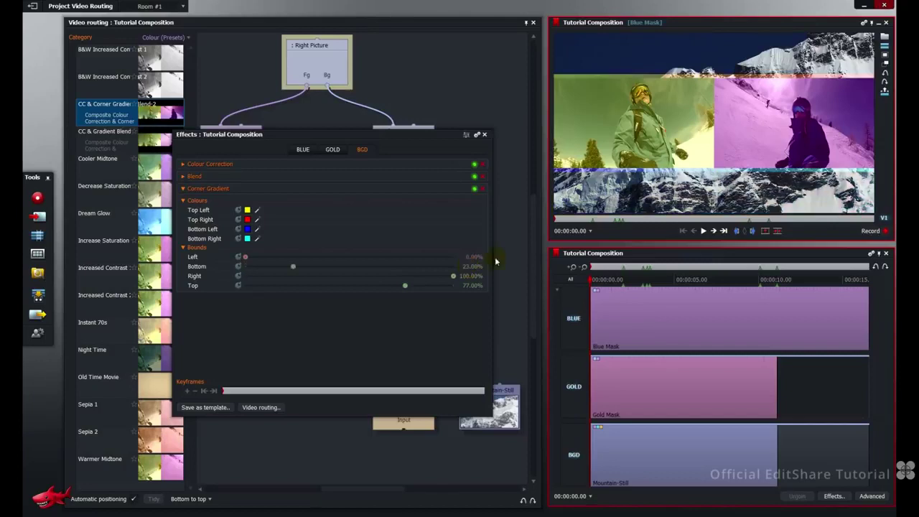
pyautogui.click(183, 177)
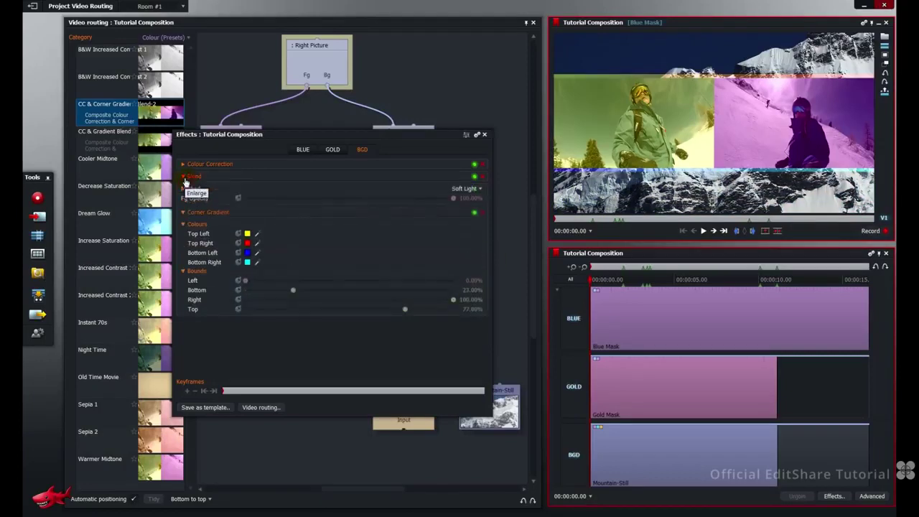
pyautogui.click(465, 188)
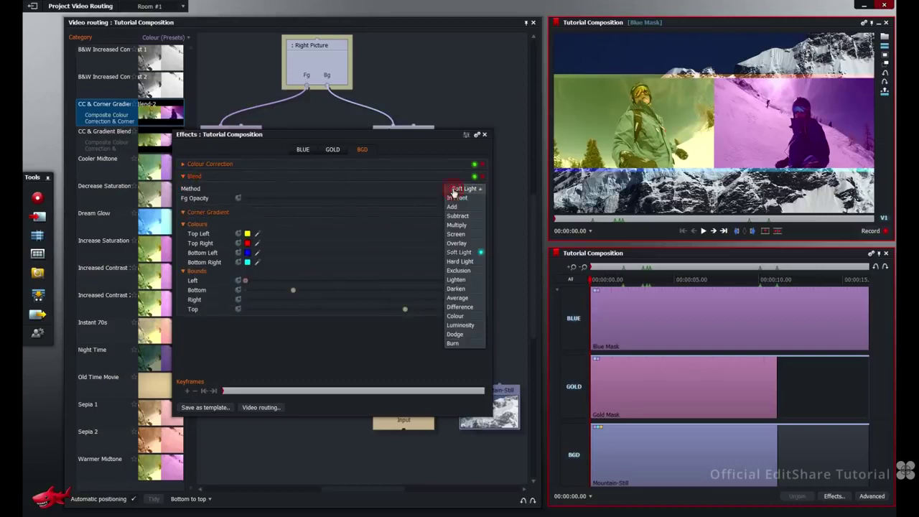
pyautogui.click(465, 346)
pyautogui.click(467, 198)
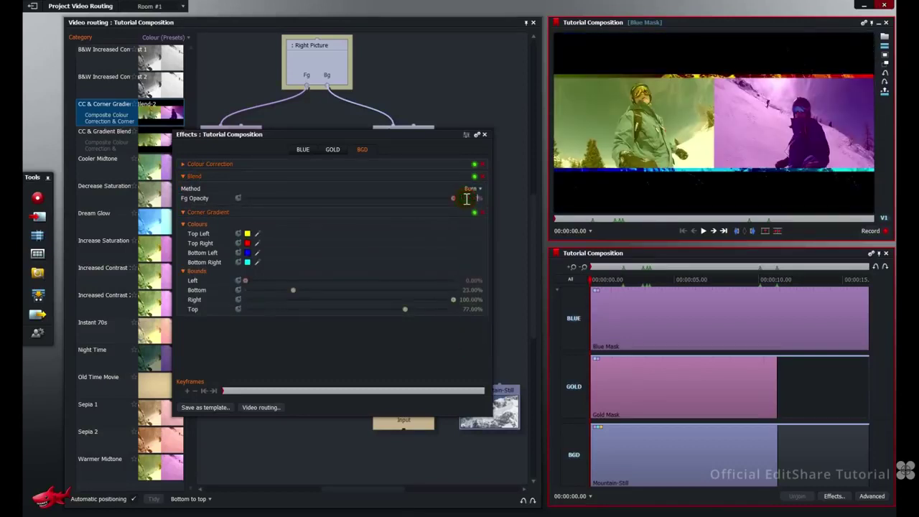
pyautogui.write('70')
pyautogui.press('Return')
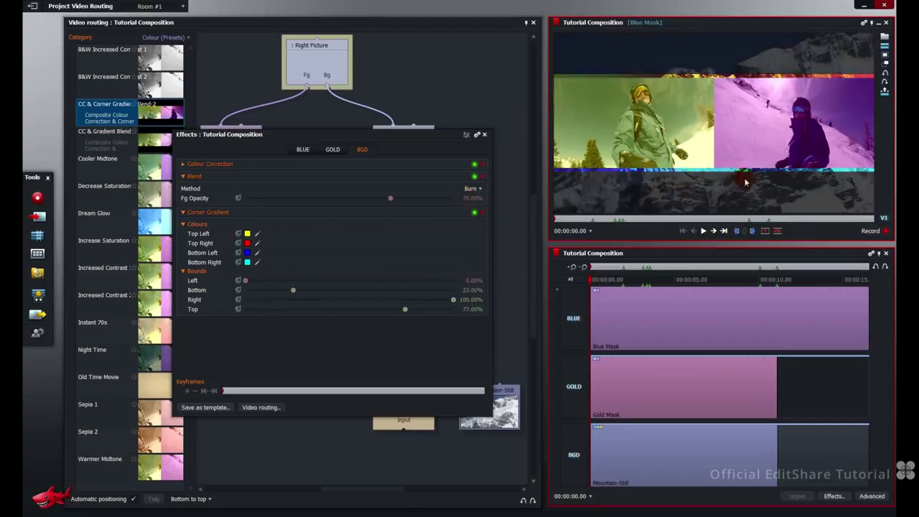
pyautogui.click(484, 135)
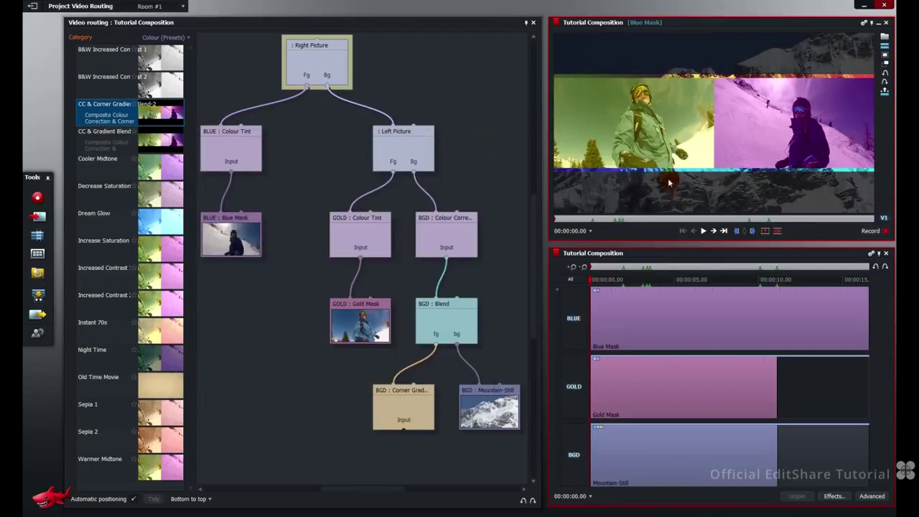
# Insert a Stylize Blur effect between the BGD Colour Correction node and Left Picture's Bg input.
pyautogui.click(177, 40)
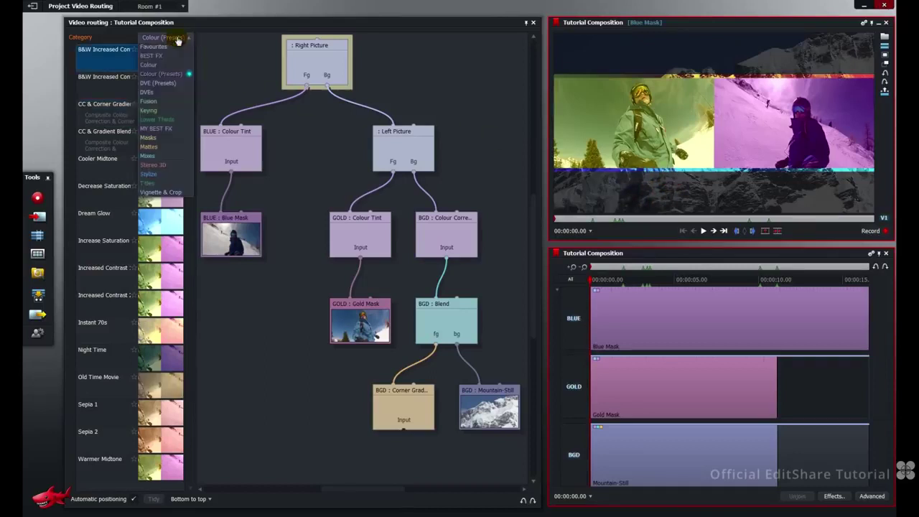
pyautogui.click(168, 175)
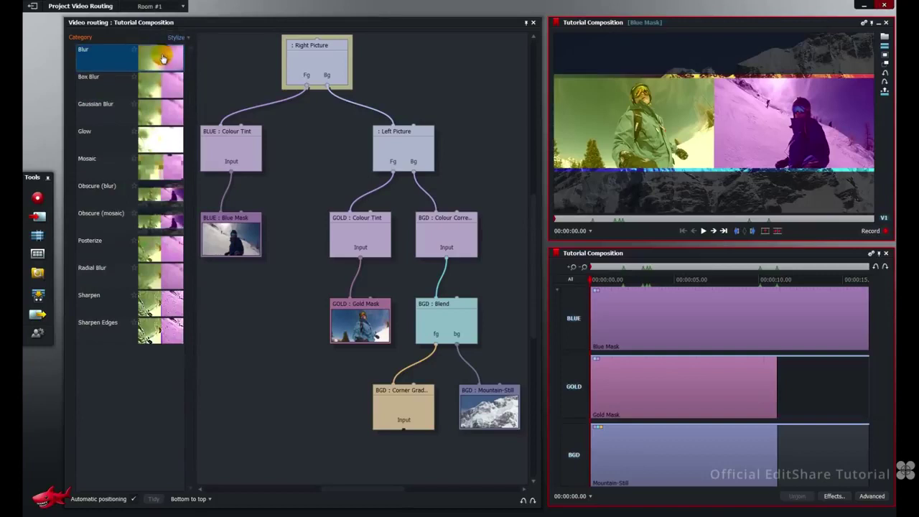
pyautogui.moveTo(163, 59); pyautogui.dragTo(471, 219)
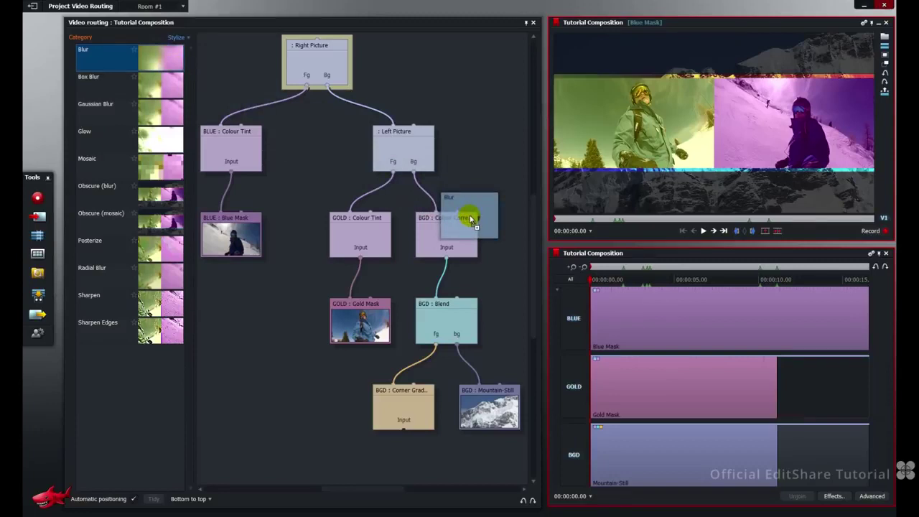
pyautogui.moveTo(471, 219); pyautogui.dragTo(470, 215)
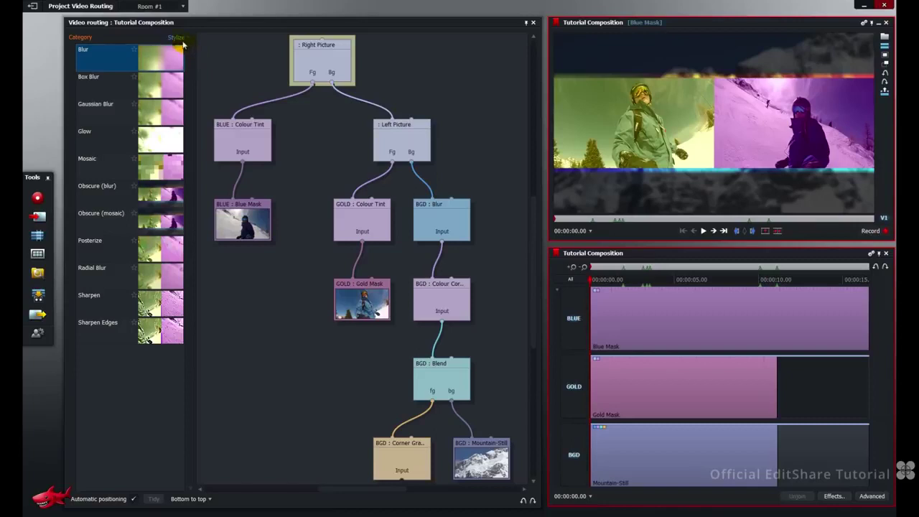
# Replace the BGD Blur node with the Glow effect, keeping its place in the graph.
pyautogui.click(162, 136)
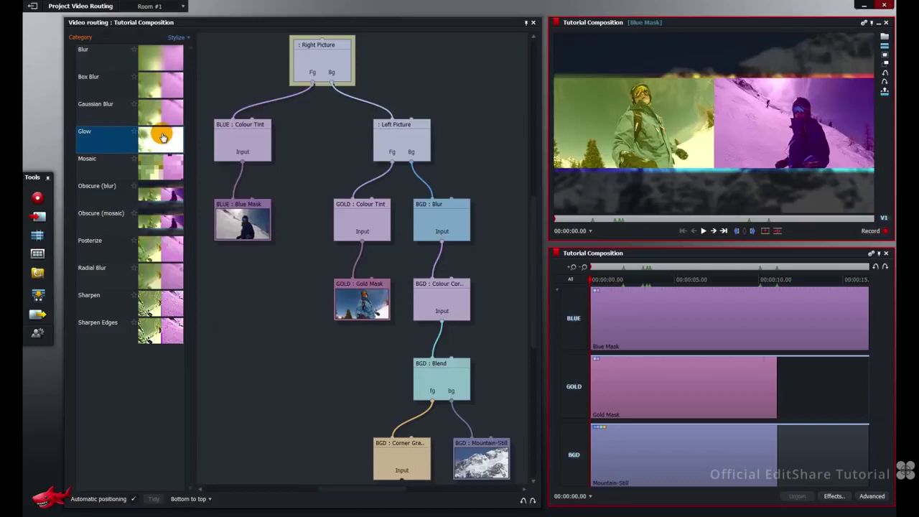
pyautogui.moveTo(162, 137); pyautogui.dragTo(480, 233)
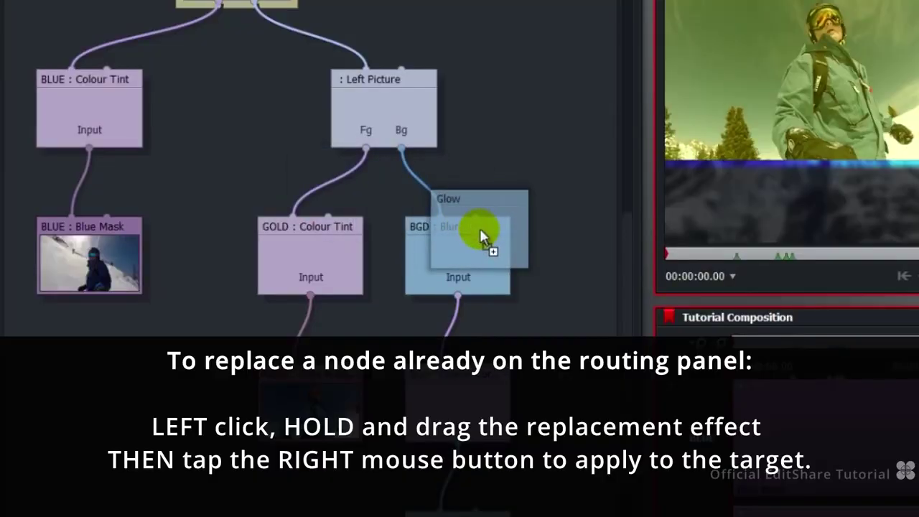
pyautogui.rightClick(480, 228)
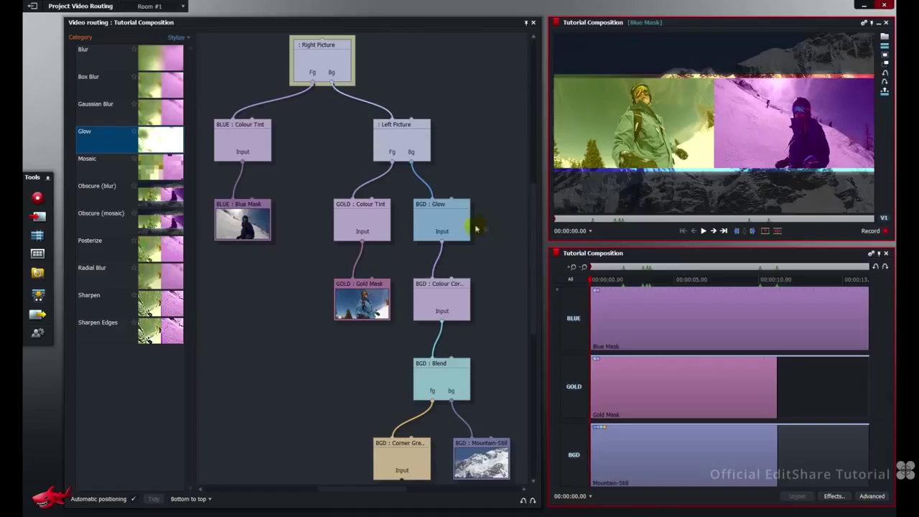
# Set the BGD Glow's Tolerance to 22%, Feather to 70%, Size to 0.50 and Strength to 62%.
pyautogui.rightClick(446, 224)
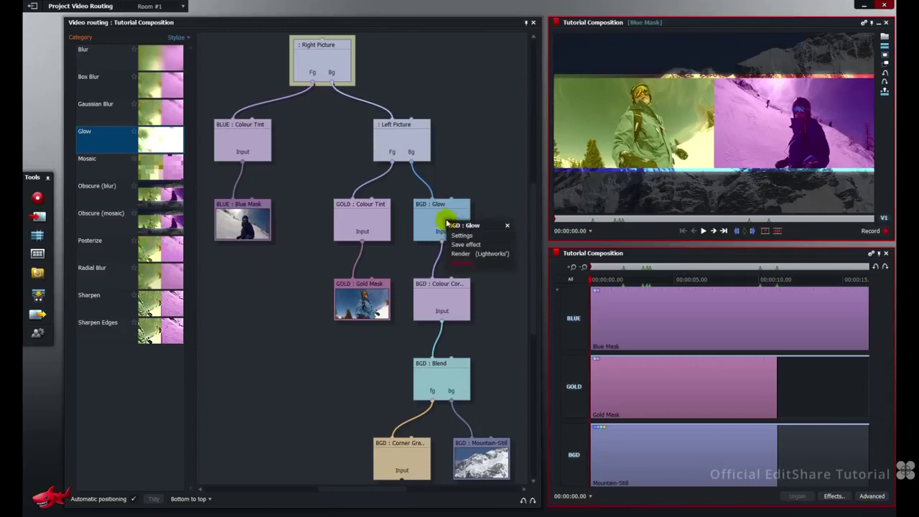
pyautogui.click(459, 235)
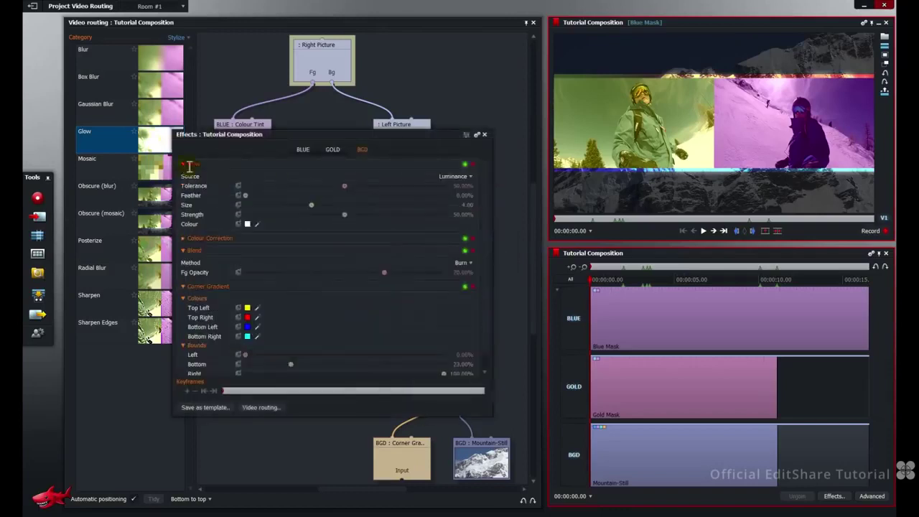
pyautogui.click(462, 186)
pyautogui.write('36')
pyautogui.press('Return')
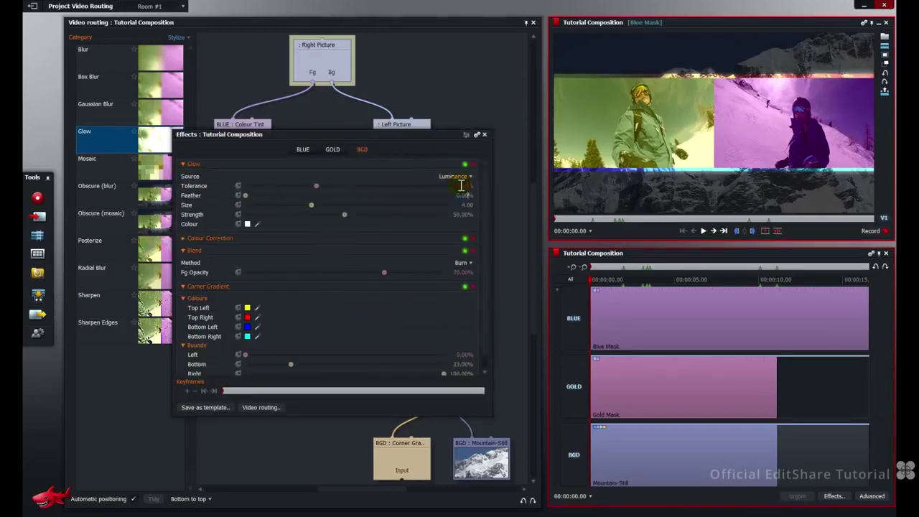
pyautogui.write('70')
pyautogui.press('Tab')
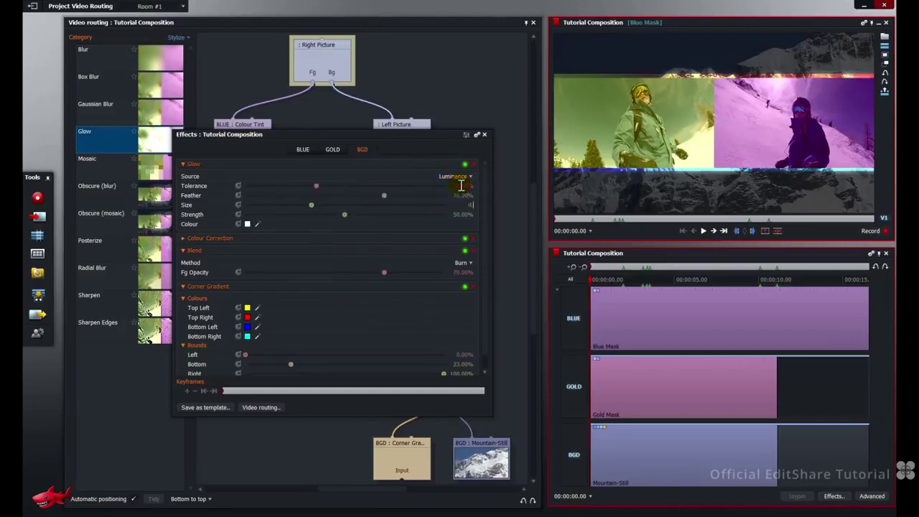
pyautogui.write('0.5')
pyautogui.press('Tab')
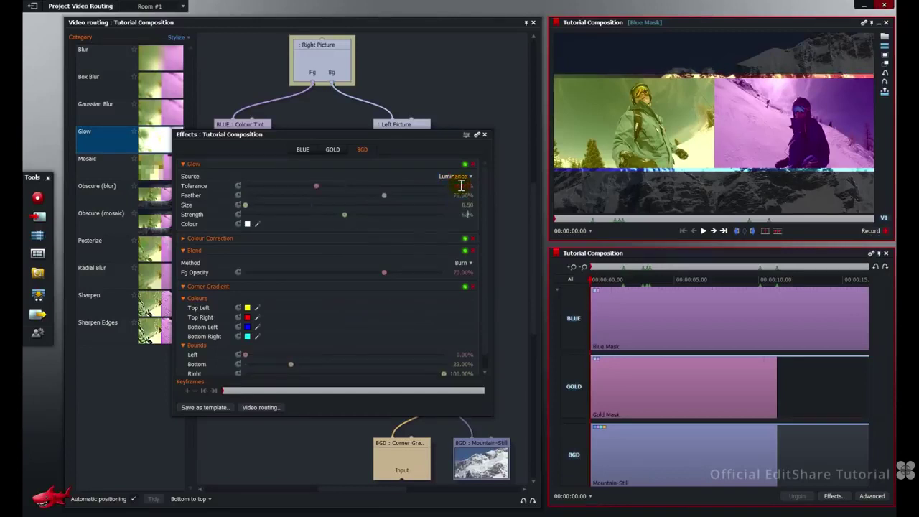
pyautogui.press('Return')
# Compare the picture with the BGD Glow switched off and on, and close the effect settings.
pyautogui.click(465, 164)
pyautogui.click(465, 166)
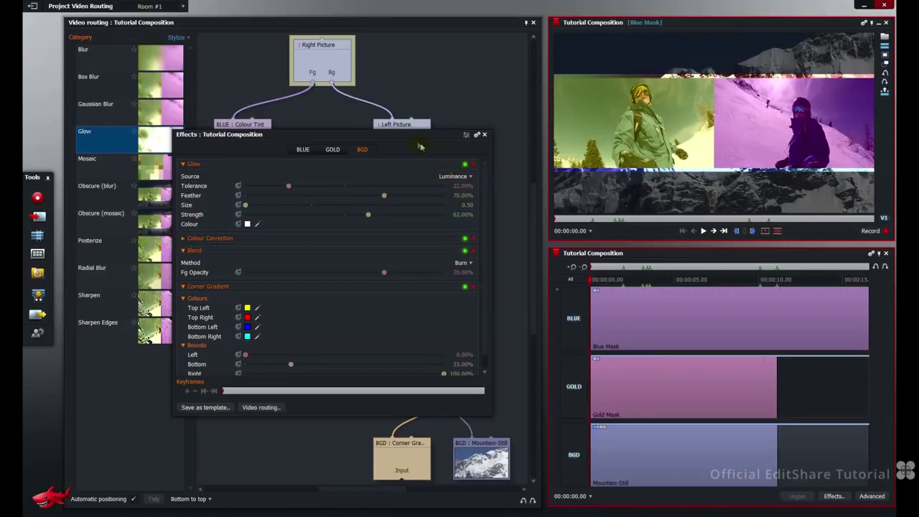
pyautogui.moveTo(412, 136); pyautogui.dragTo(734, 215)
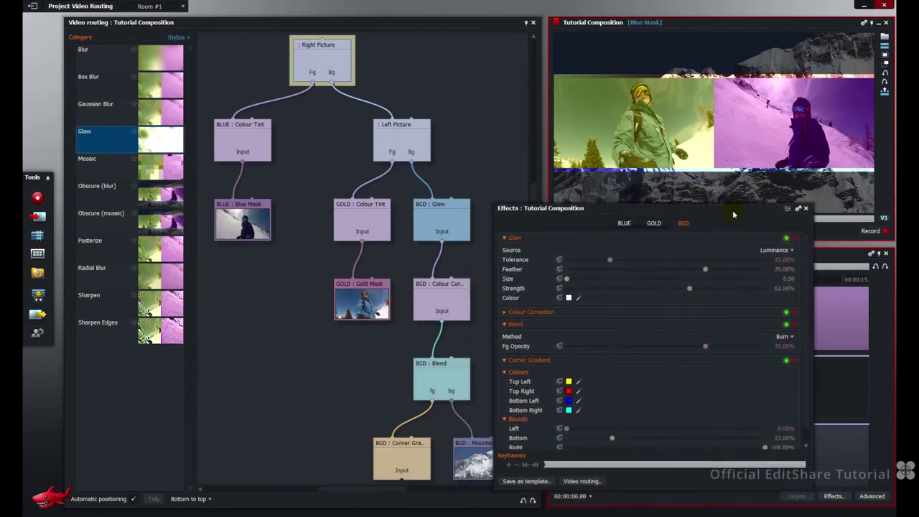
pyautogui.click(441, 224)
pyautogui.click(441, 223)
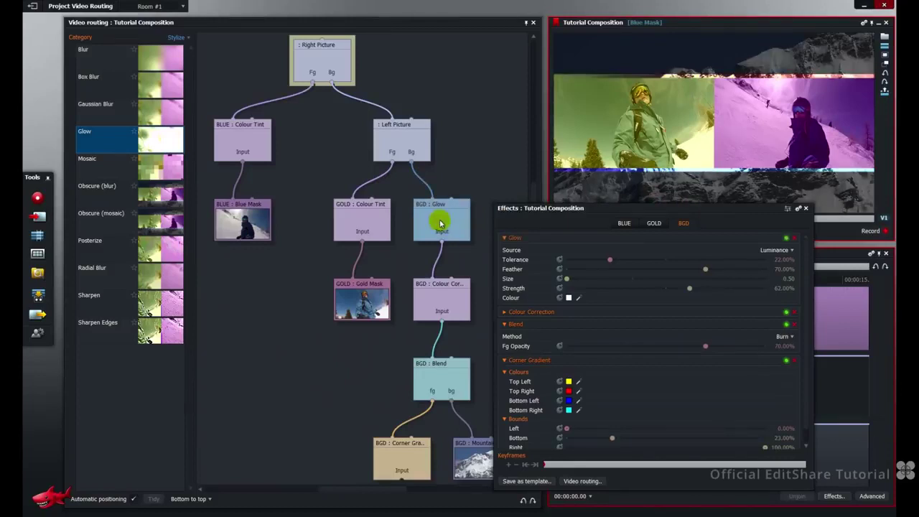
pyautogui.click(807, 209)
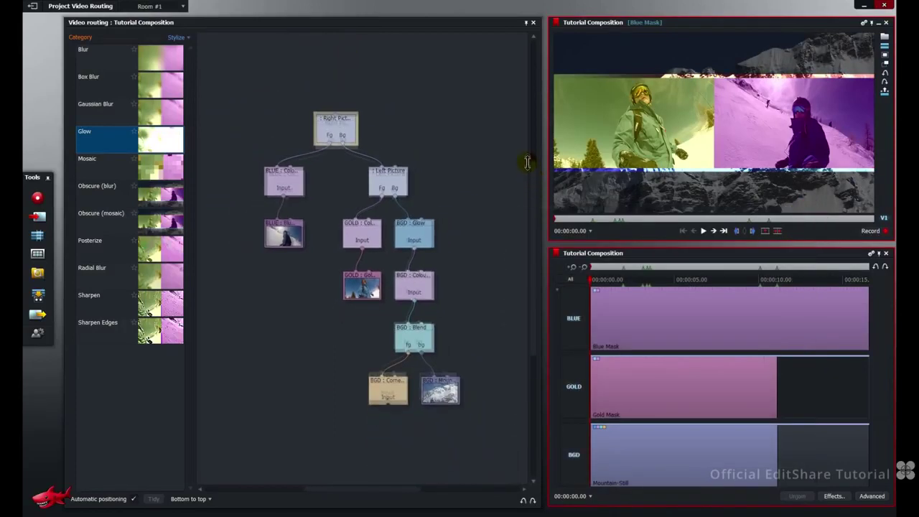
# Add a Titles effect to the graph and, with automatic positioning off, move its node beside Right Picture.
pyautogui.moveTo(458, 152); pyautogui.dragTo(406, 227)
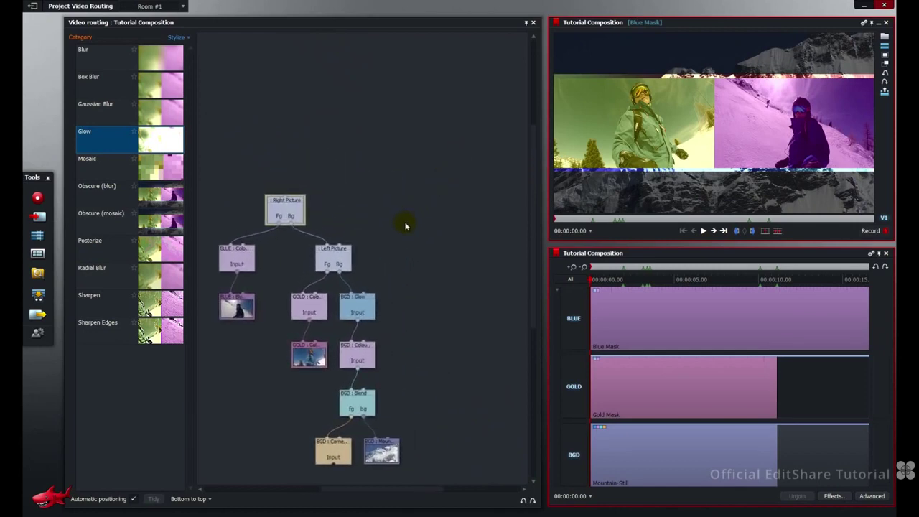
pyautogui.click(178, 38)
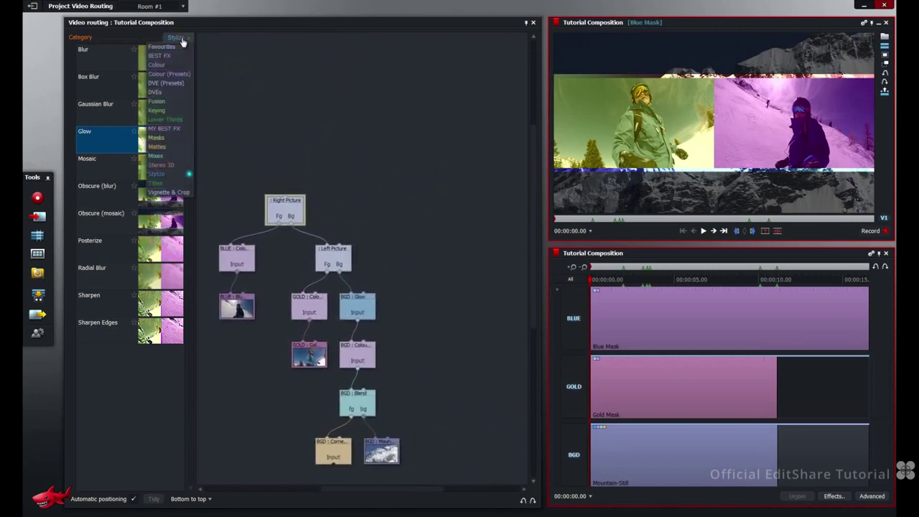
pyautogui.click(174, 183)
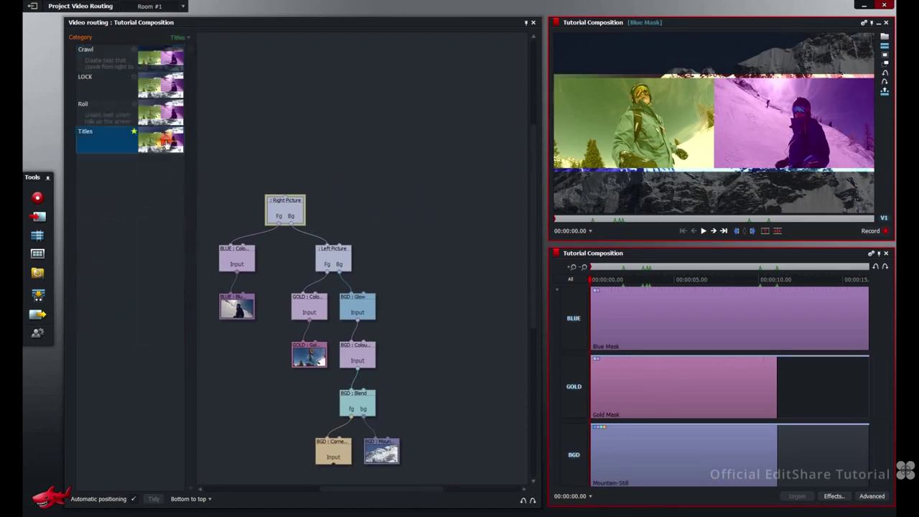
pyautogui.moveTo(166, 144); pyautogui.dragTo(403, 186)
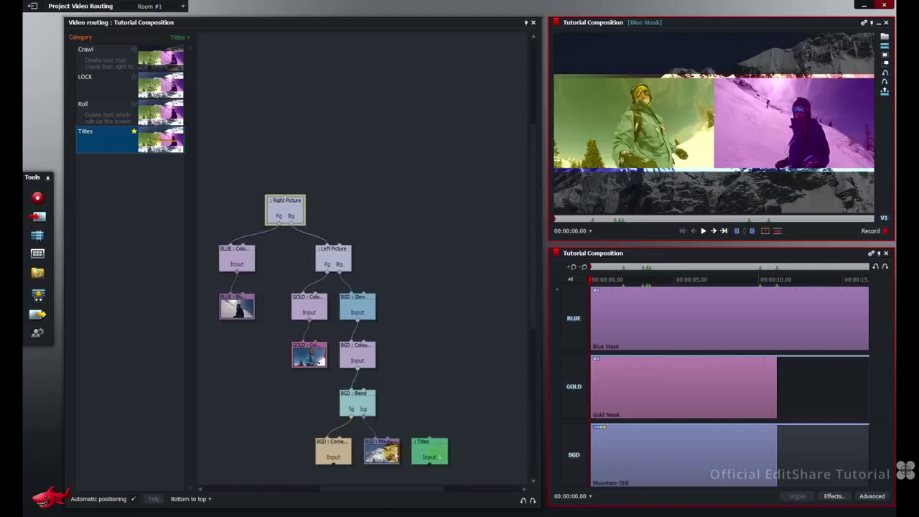
pyautogui.click(133, 500)
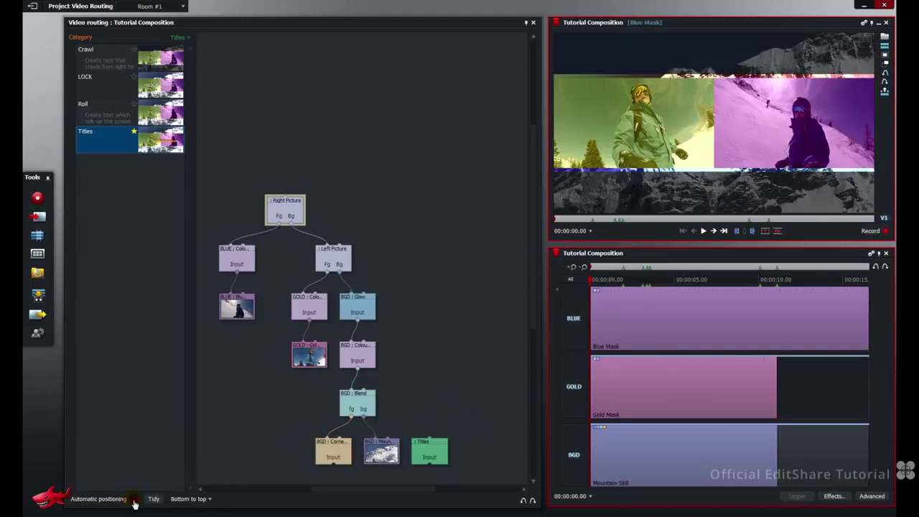
pyautogui.moveTo(431, 455); pyautogui.dragTo(411, 213)
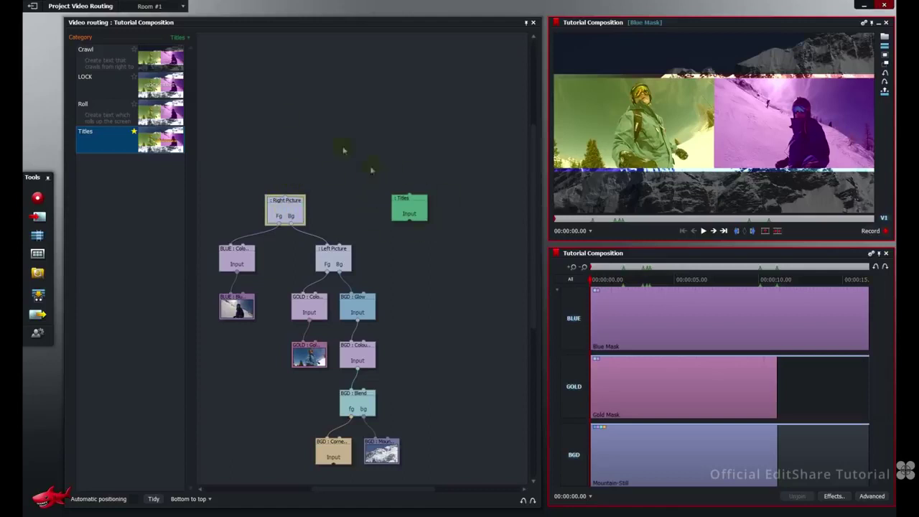
# Add a Blend effect from the Mixes category above the Right Picture and Titles nodes.
pyautogui.click(179, 44)
pyautogui.click(177, 159)
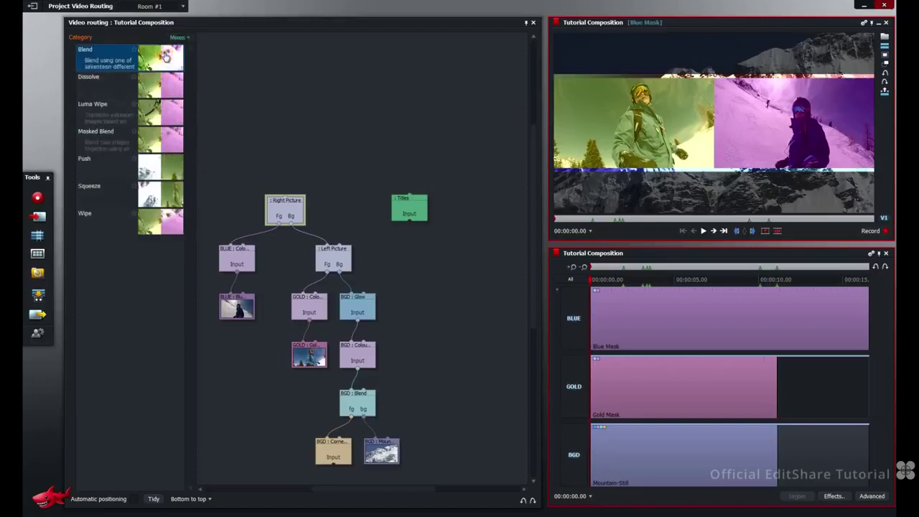
pyautogui.moveTo(165, 56); pyautogui.dragTo(349, 145)
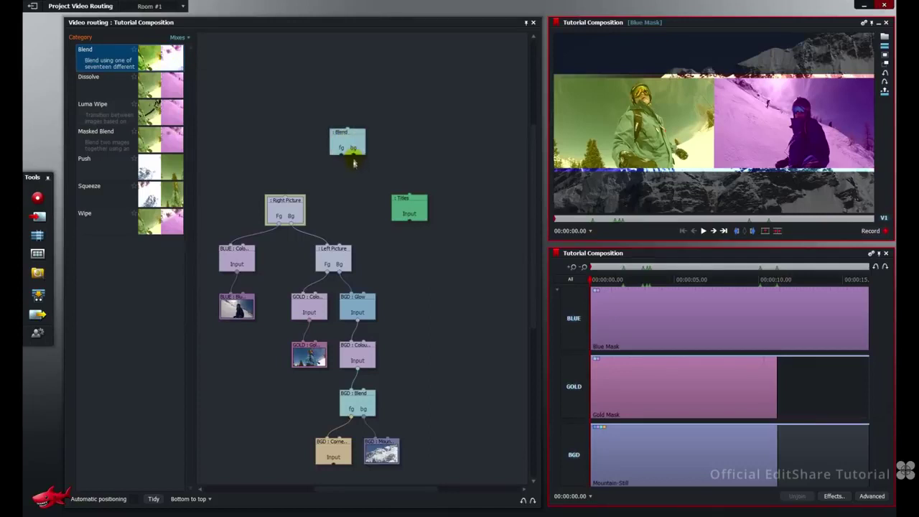
# Connect Right Picture's output to the new Blend node's bg input and the Titles output to its fg input.
pyautogui.click(287, 200)
pyautogui.moveTo(287, 200); pyautogui.dragTo(353, 149)
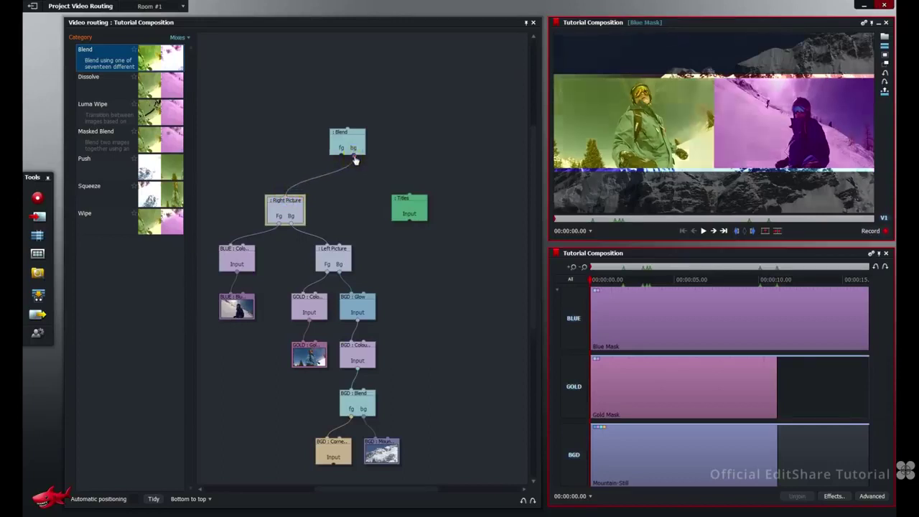
pyautogui.click(410, 197)
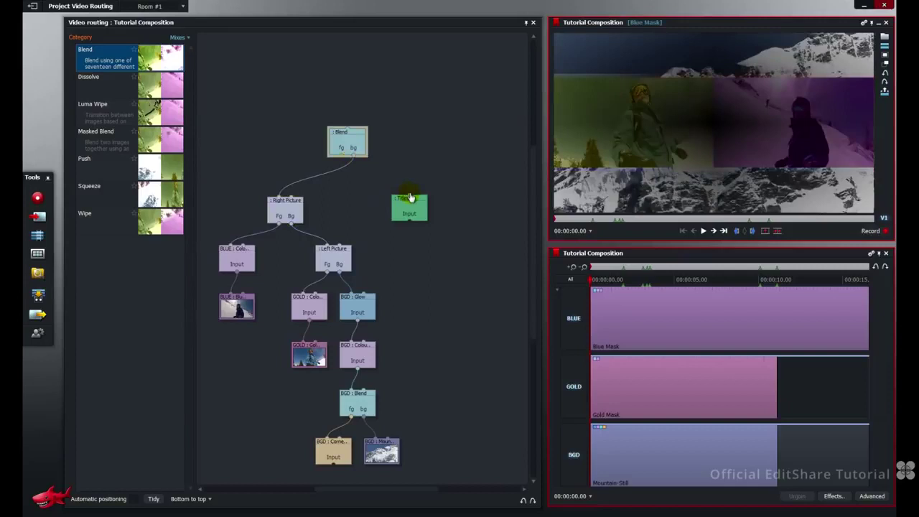
pyautogui.moveTo(410, 198); pyautogui.dragTo(341, 158)
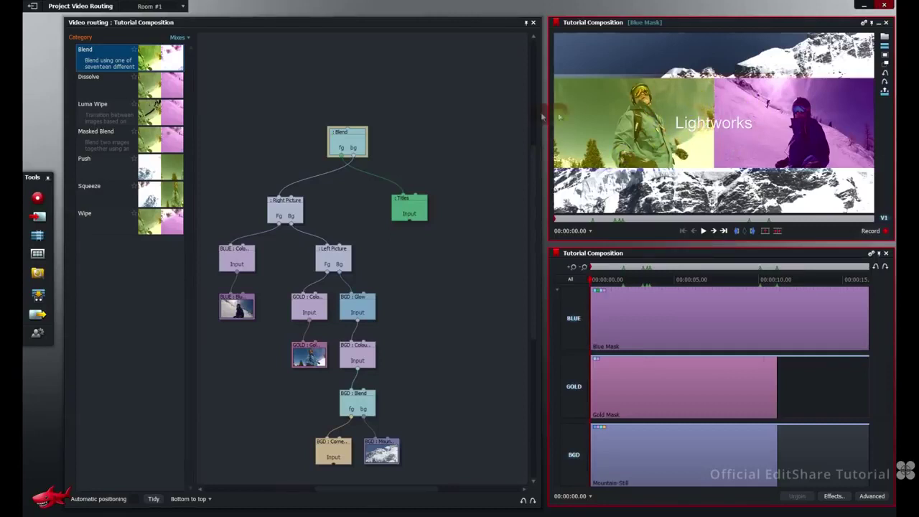
# Open the top Blend node's effect settings and replace the title text Lightworks with Austria.
pyautogui.rightClick(350, 145)
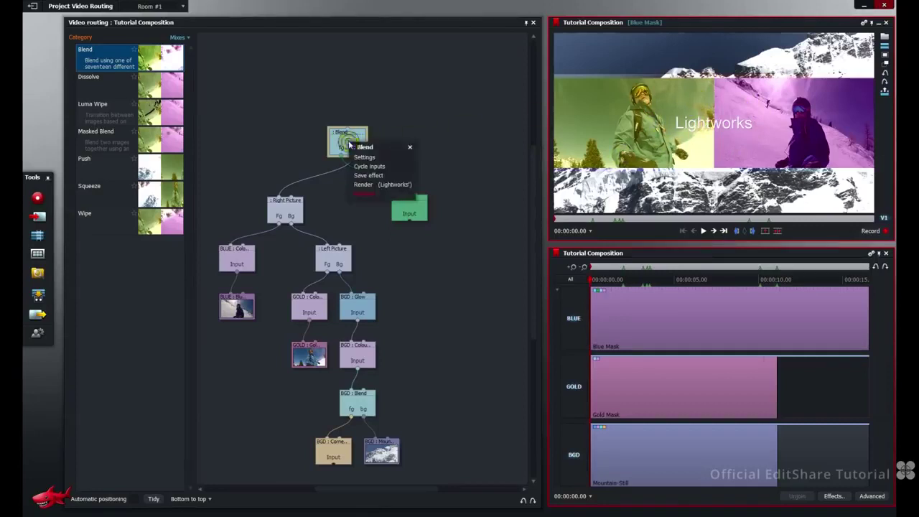
pyautogui.click(357, 156)
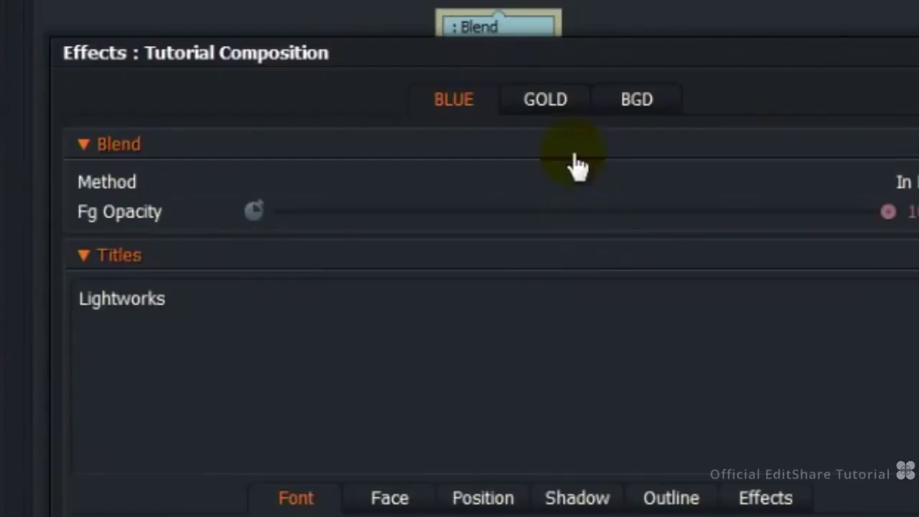
pyautogui.click(207, 310)
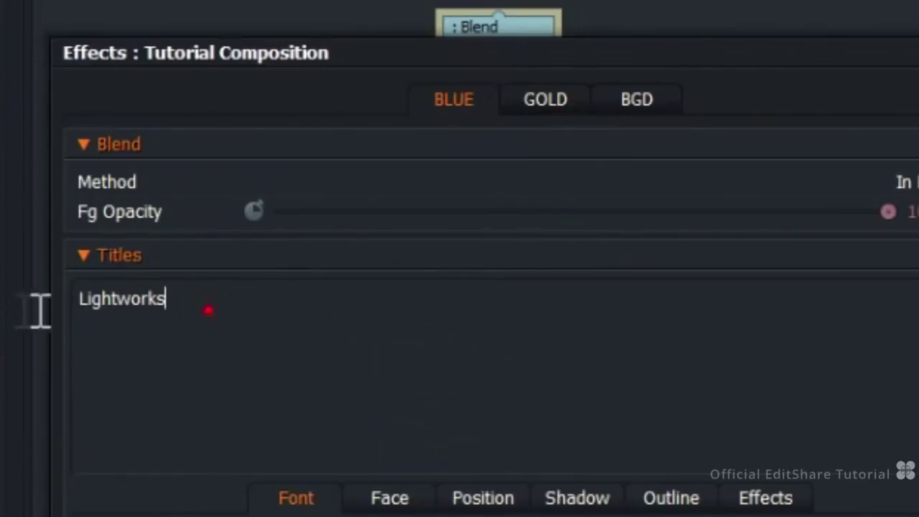
pyautogui.moveTo(172, 297); pyautogui.dragTo(77, 300)
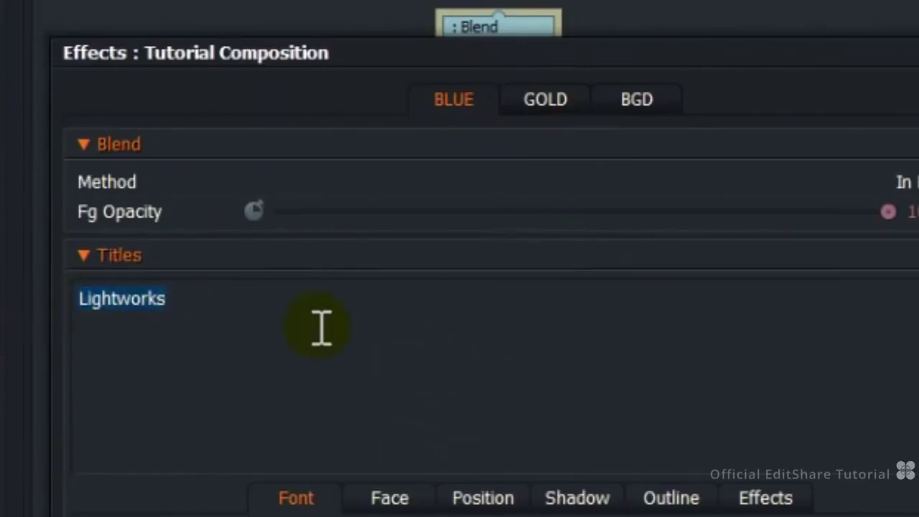
pyautogui.write('Austria')
pyautogui.press('BackSpace')
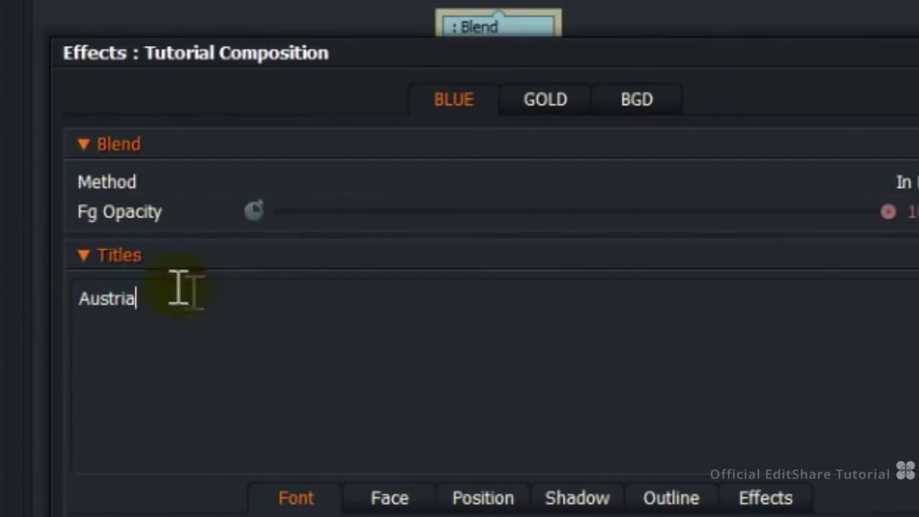
# Rename the Titles effect as Austria in the effect settings.
pyautogui.click(137, 257)
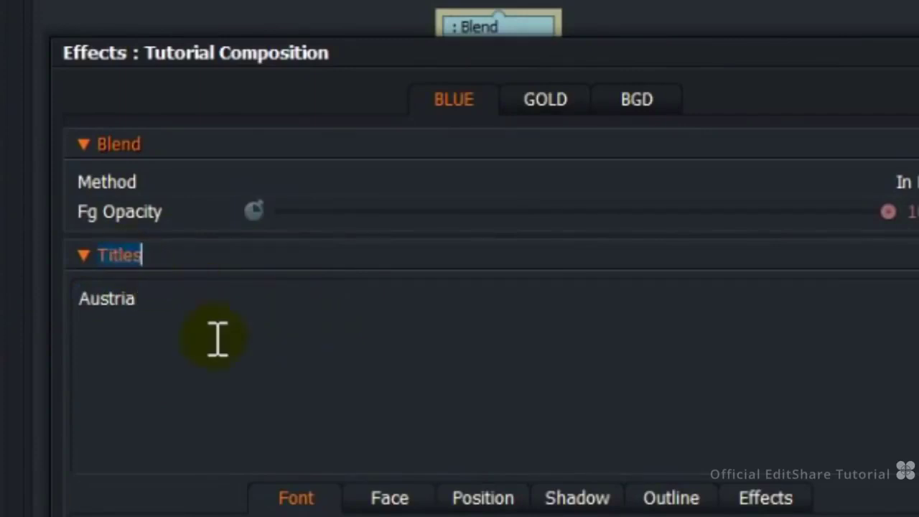
pyautogui.write('Austria')
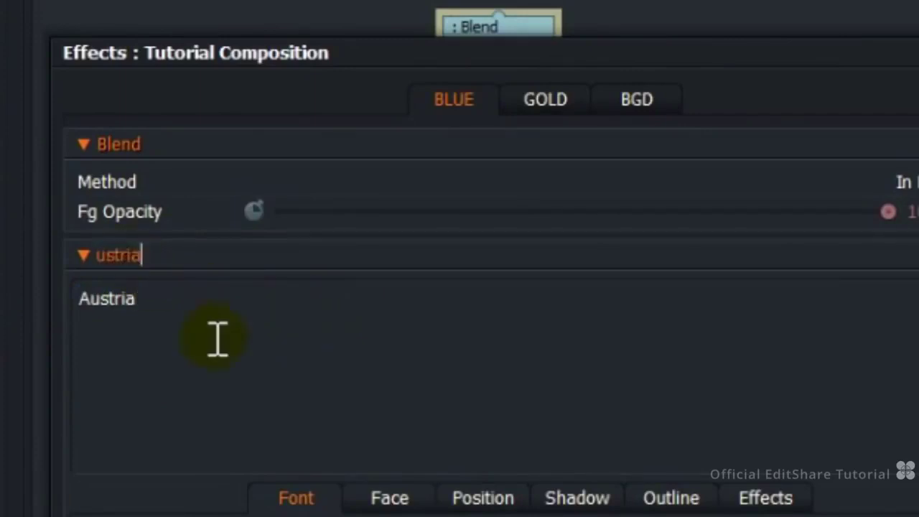
pyautogui.press('Return')
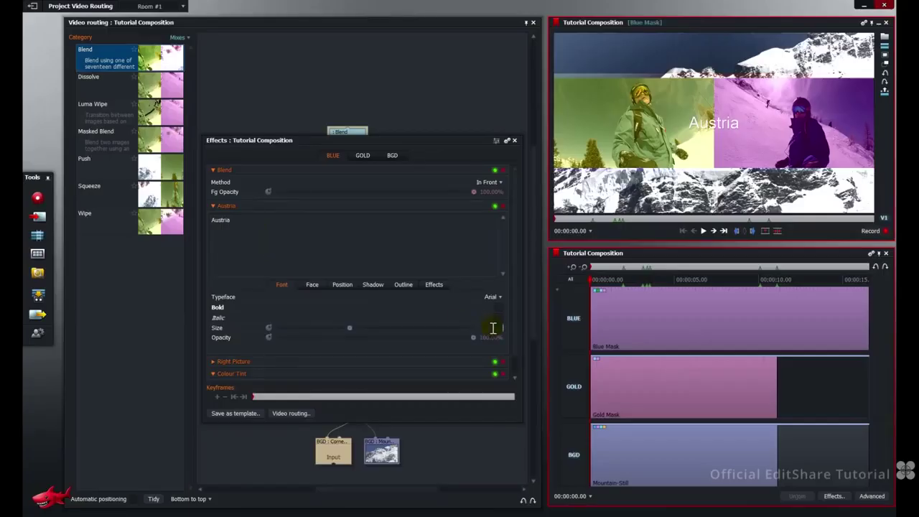
# Enlarge the Austria title to size 0.40 and shift it up and left over the picture's upper background.
pyautogui.click(342, 285)
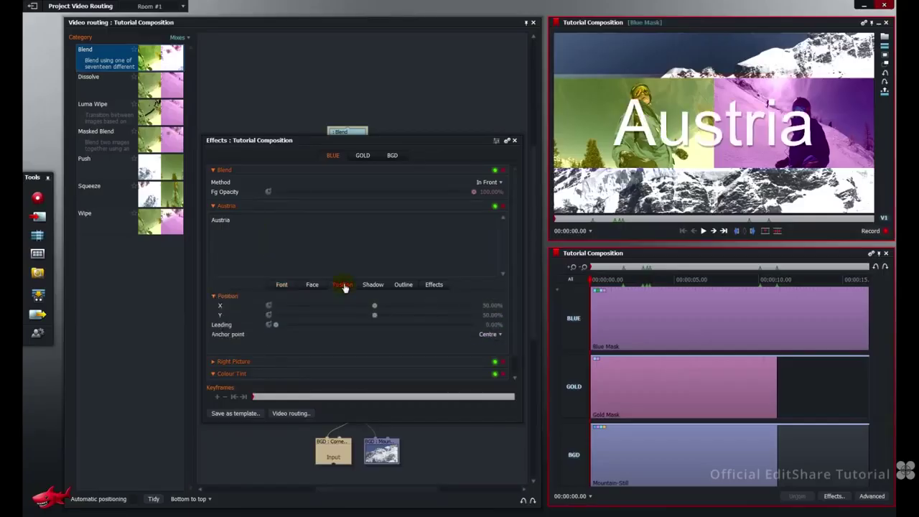
pyautogui.scroll(-5, 487, 305)
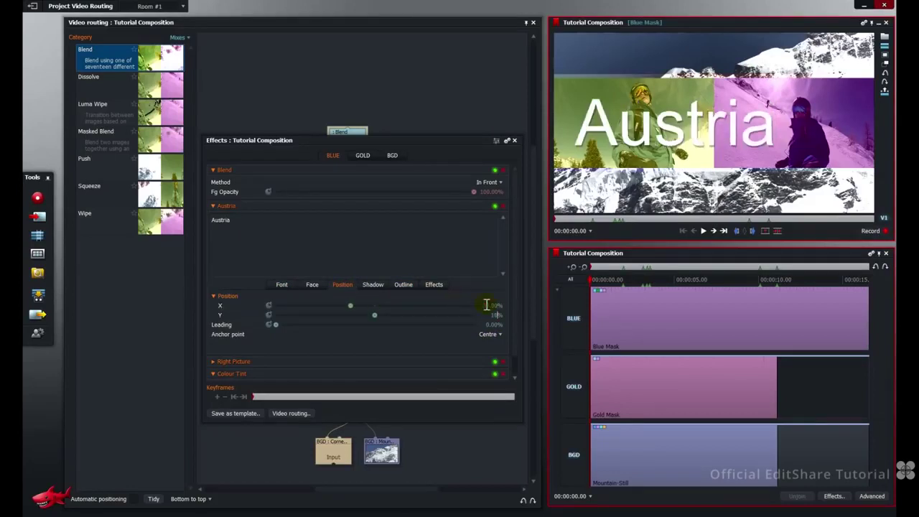
# Change the Austria title's typeface to Elephant.
pyautogui.click(289, 286)
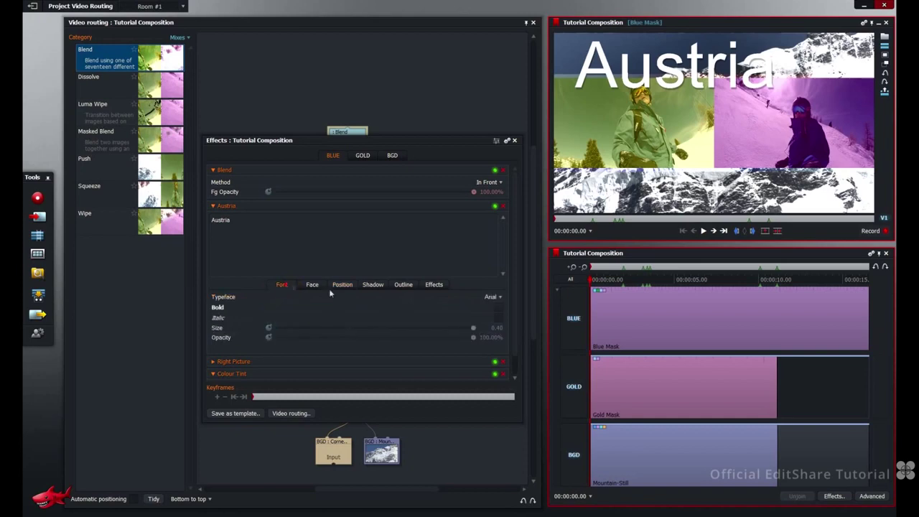
pyautogui.click(491, 302)
pyautogui.scroll(-5, 503, 316)
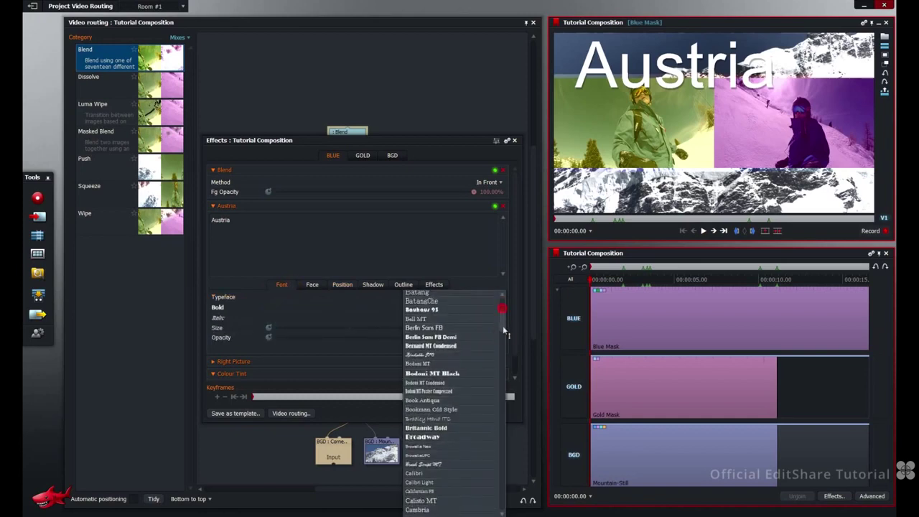
pyautogui.scroll(-5, 506, 361)
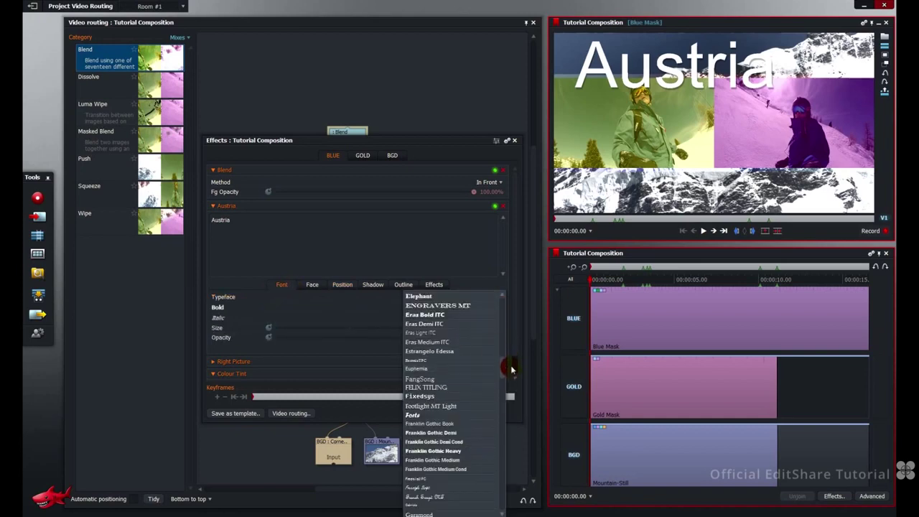
pyautogui.click(459, 296)
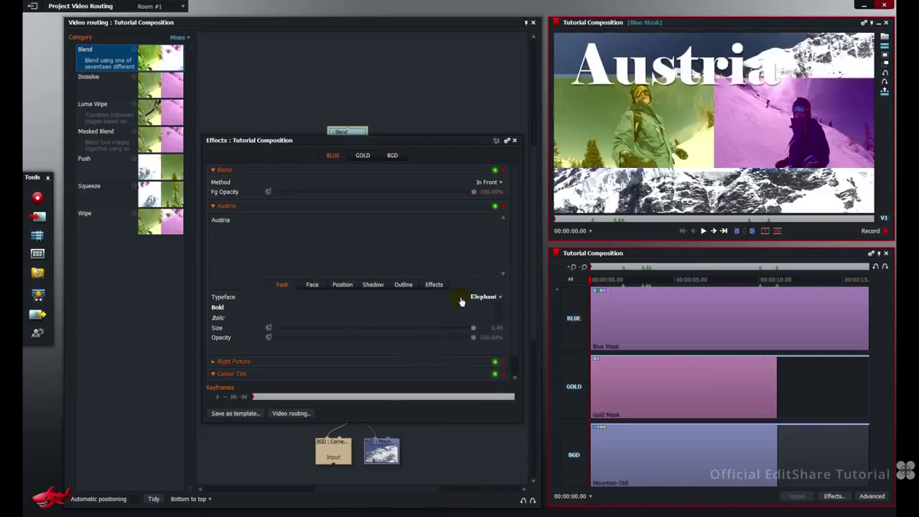
# Set the title's Blend method to Screen with a foreground opacity of 54%, and close the effect settings.
pyautogui.click(483, 185)
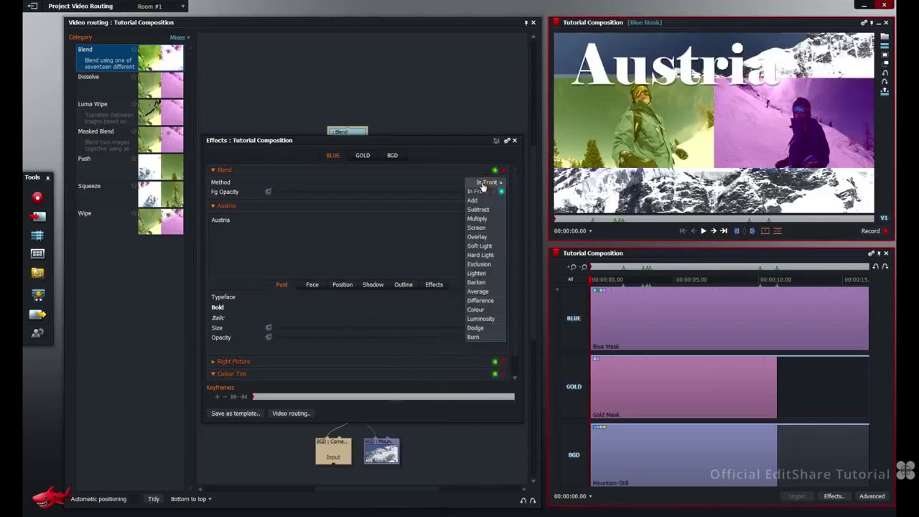
pyautogui.click(483, 228)
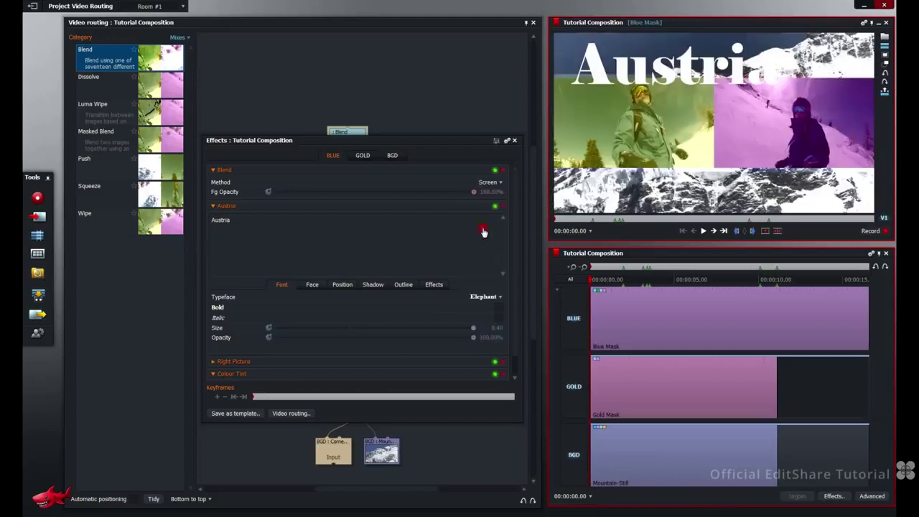
pyautogui.click(488, 192)
pyautogui.write('50')
pyautogui.press('Return')
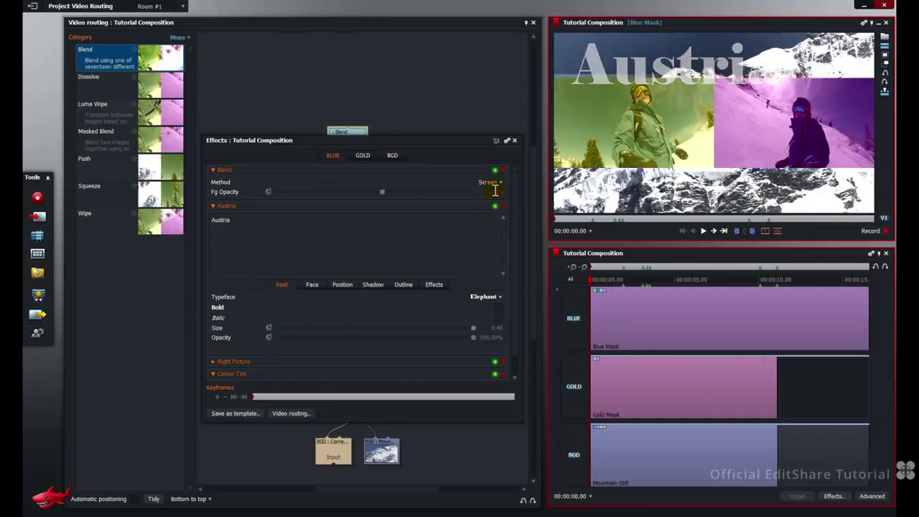
pyautogui.click(515, 141)
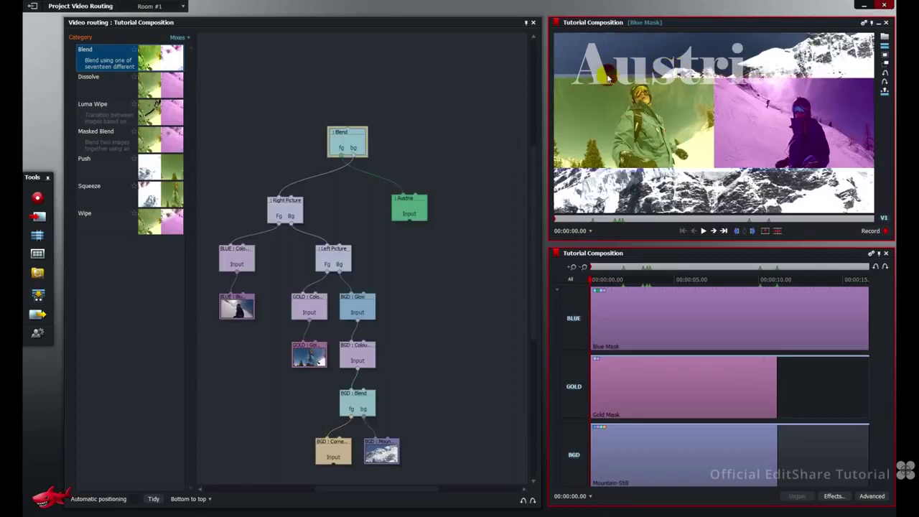
# Insert a Blur effect from the Stylize category between the Austria title and the Blend node's fg input.
pyautogui.click(178, 37)
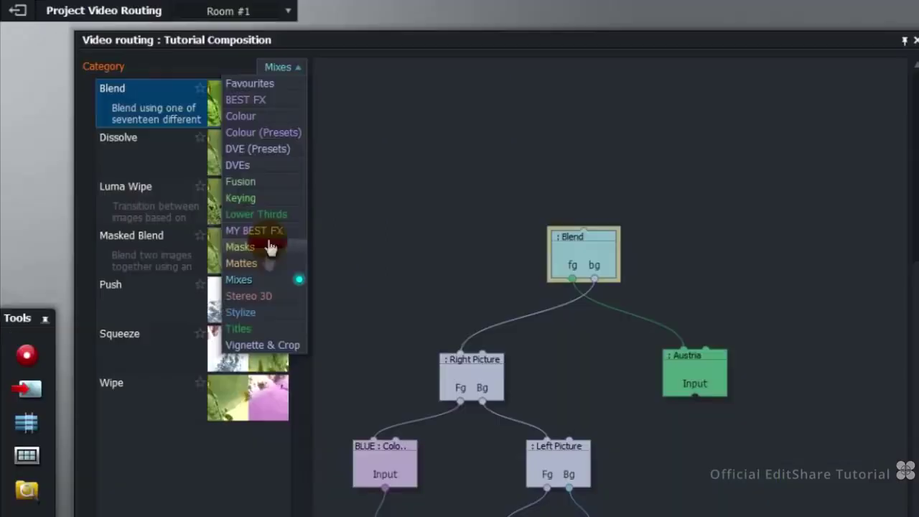
pyautogui.click(271, 312)
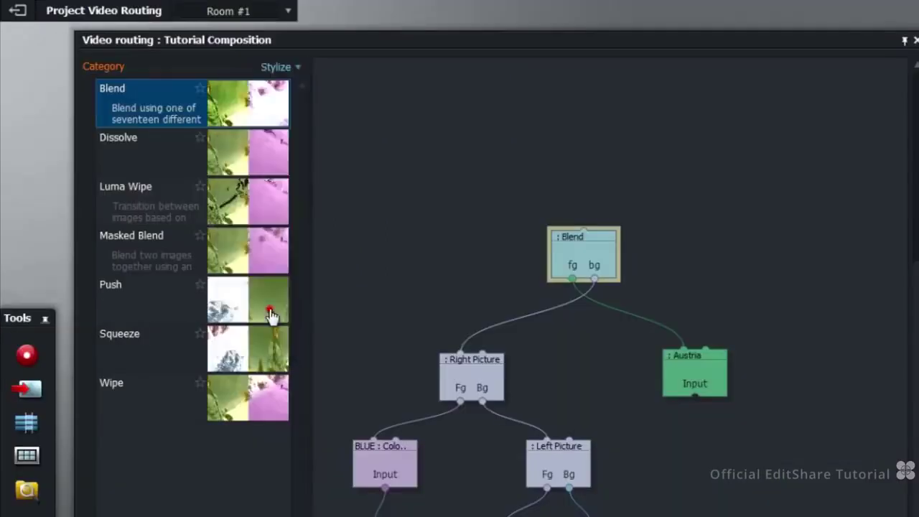
pyautogui.moveTo(257, 99)
pyautogui.mouseDown()
pyautogui.moveTo(283, 120)
pyautogui.moveTo(686, 295)
pyautogui.moveTo(725, 351)
pyautogui.moveTo(718, 356)
pyautogui.mouseUp()
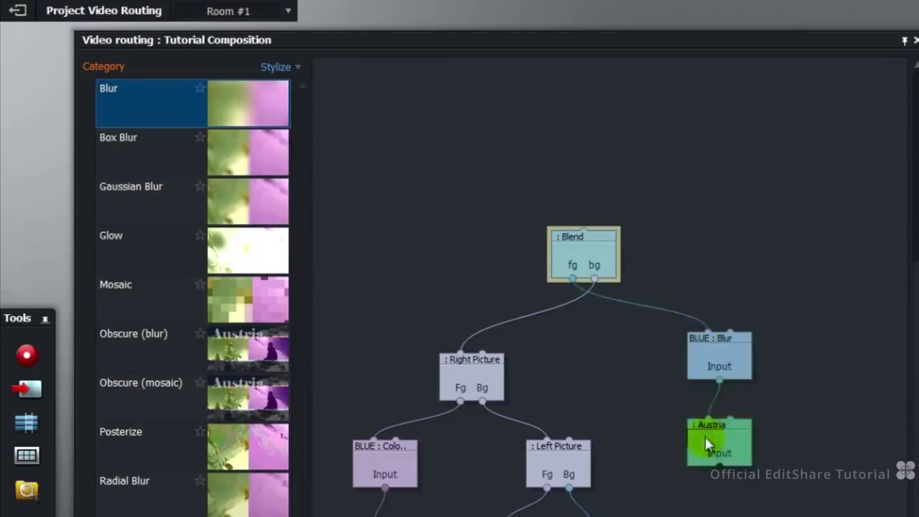
pyautogui.click(712, 354)
pyautogui.click(582, 260)
# Set the new Blur effect's amount to 20% and close the effect settings.
pyautogui.rightClick(732, 348)
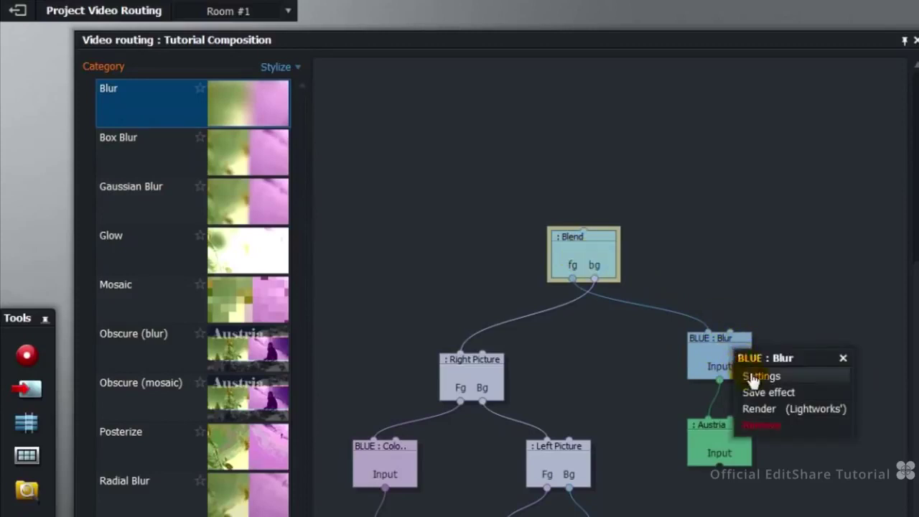
pyautogui.click(756, 376)
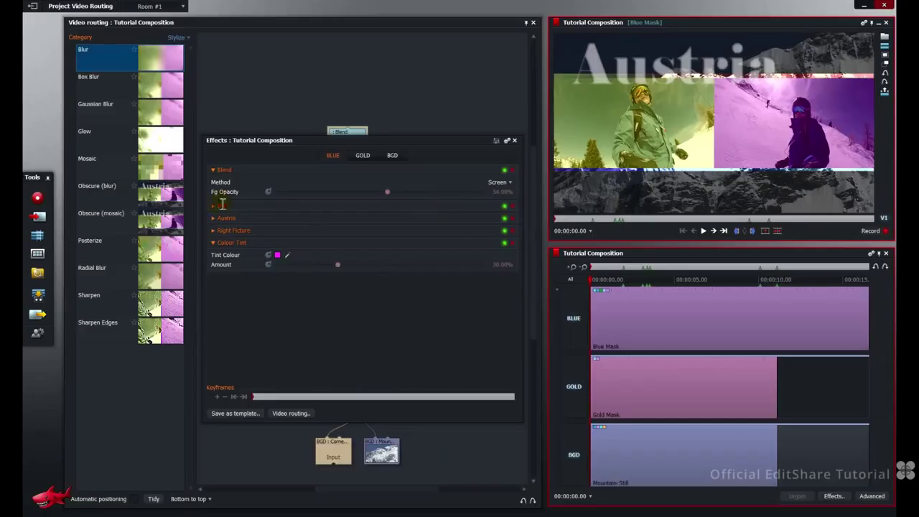
pyautogui.click(223, 206)
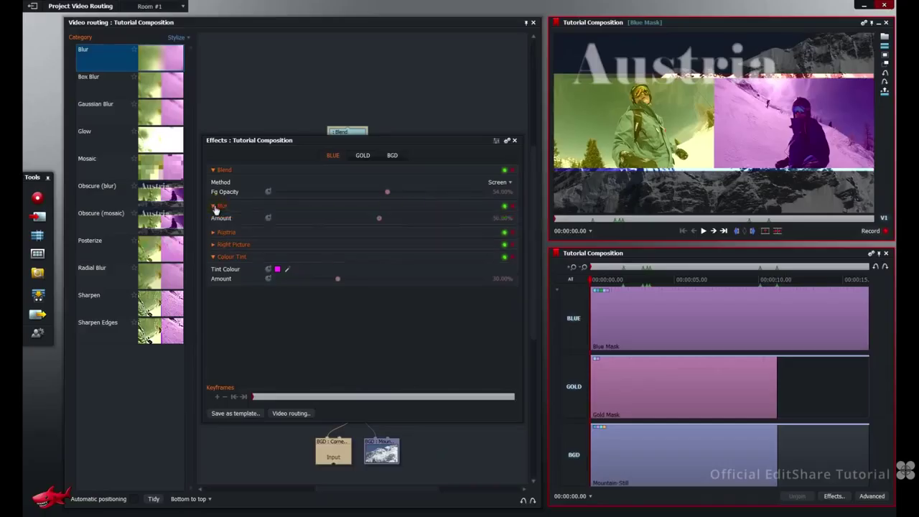
pyautogui.press('BackSpace')
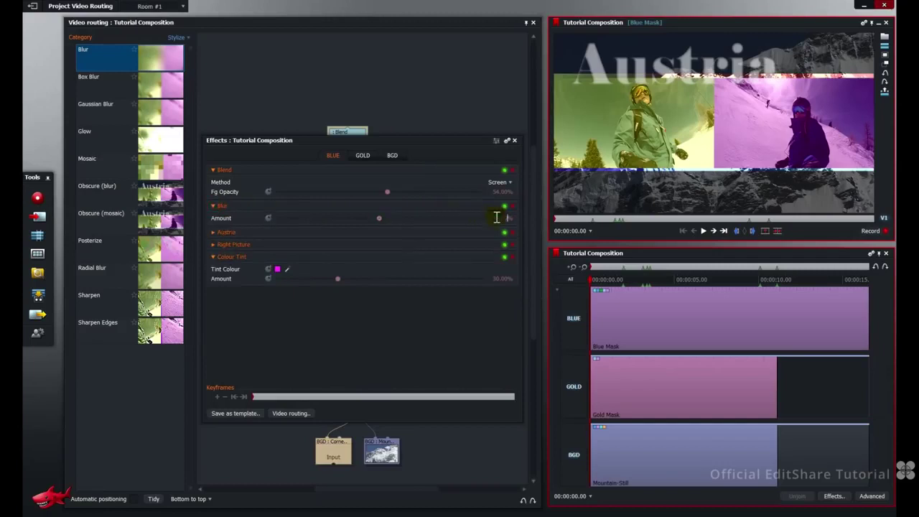
pyautogui.write('20')
pyautogui.press('Return')
pyautogui.click(514, 141)
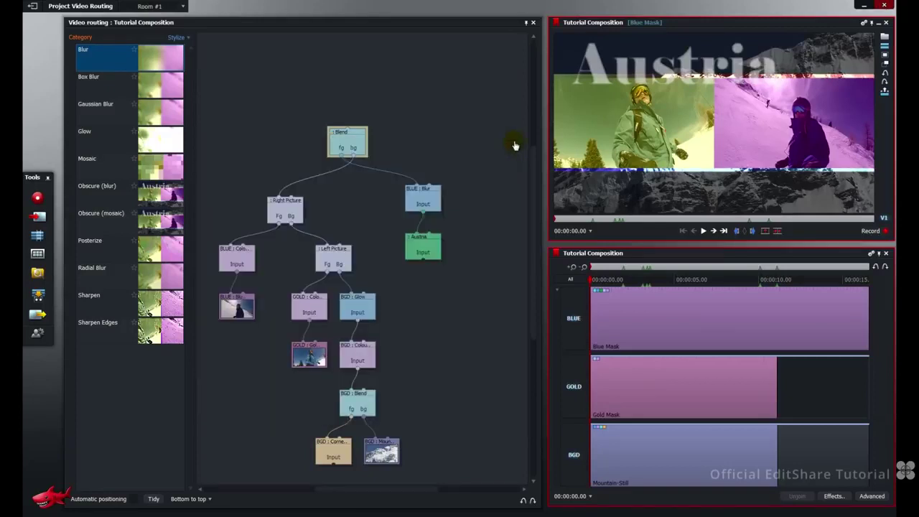
# Add a second Titles effect below the Austria node and connect its output to Austria's input.
pyautogui.click(176, 37)
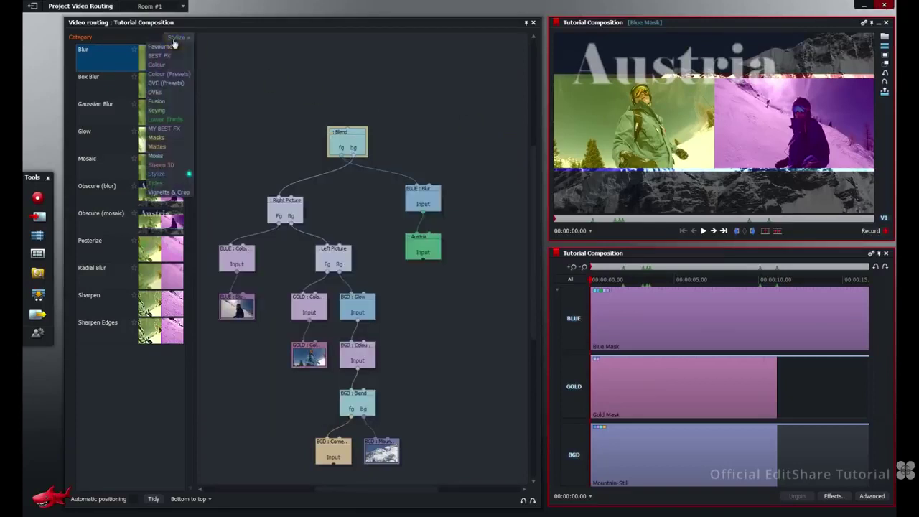
pyautogui.click(178, 183)
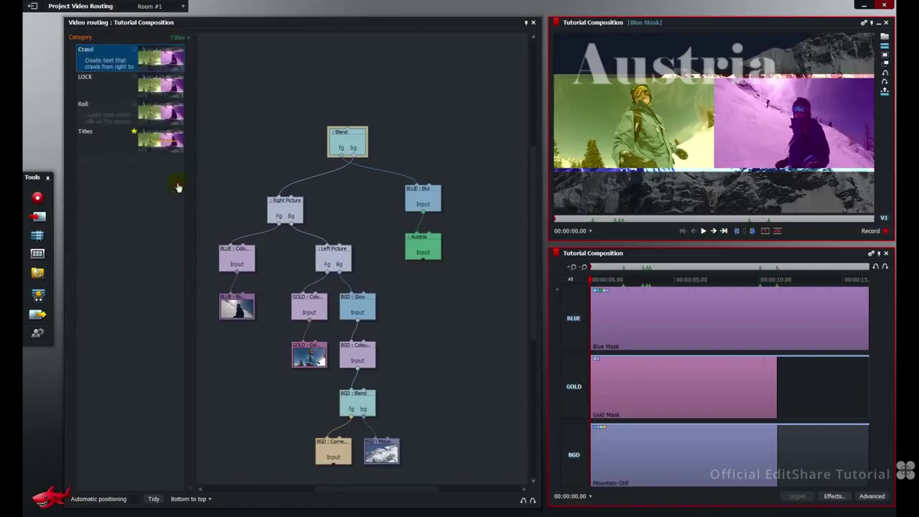
pyautogui.moveTo(173, 143); pyautogui.dragTo(423, 299)
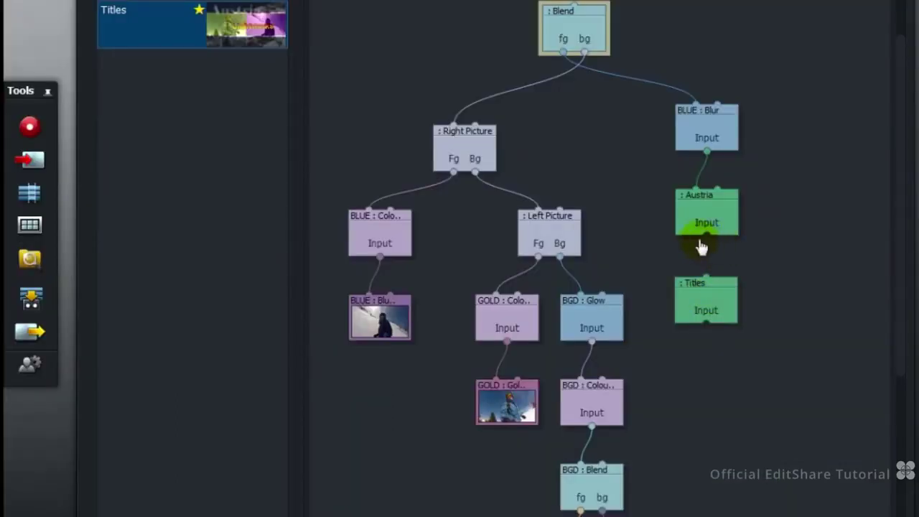
pyautogui.click(708, 282)
# Open the new Titles node's settings and set both its text and its effect name to 2014.
pyautogui.rightClick(712, 302)
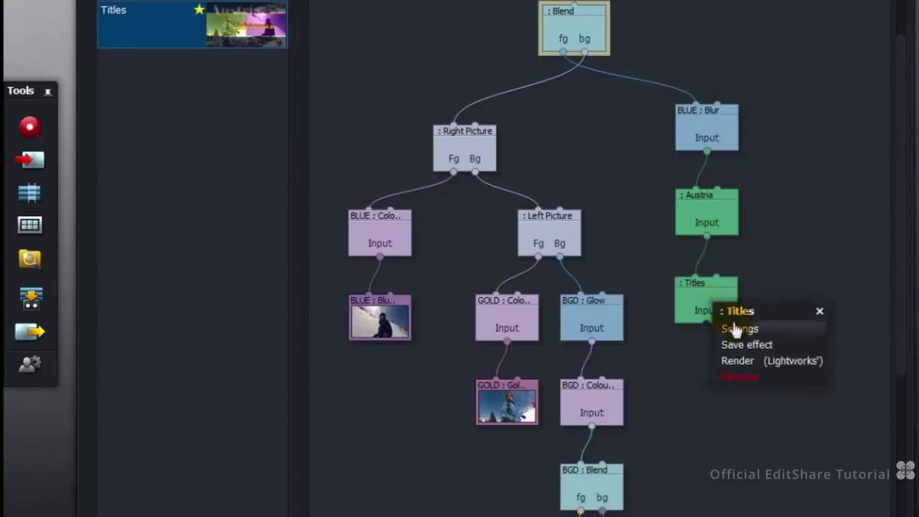
pyautogui.click(729, 329)
pyautogui.write('2014')
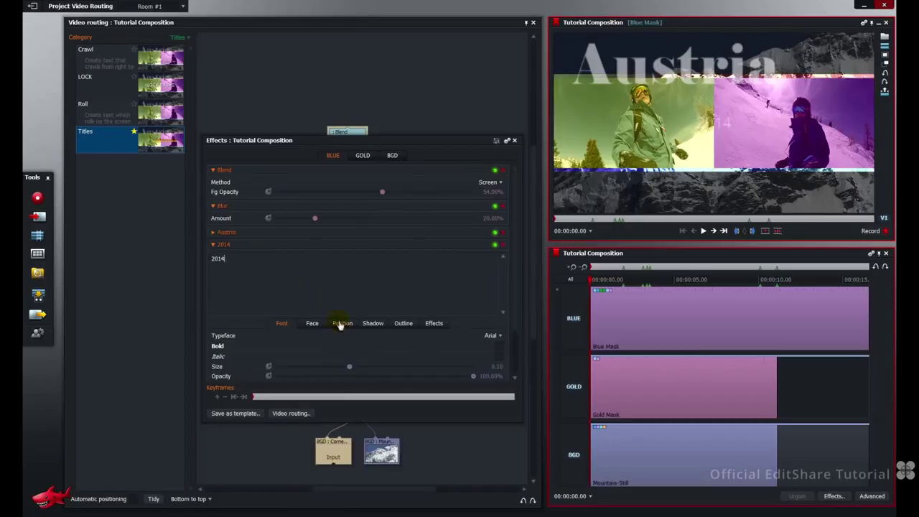
# Move the 2014 title to the picture's upper right, next to the end of Austria.
pyautogui.click(565, 347)
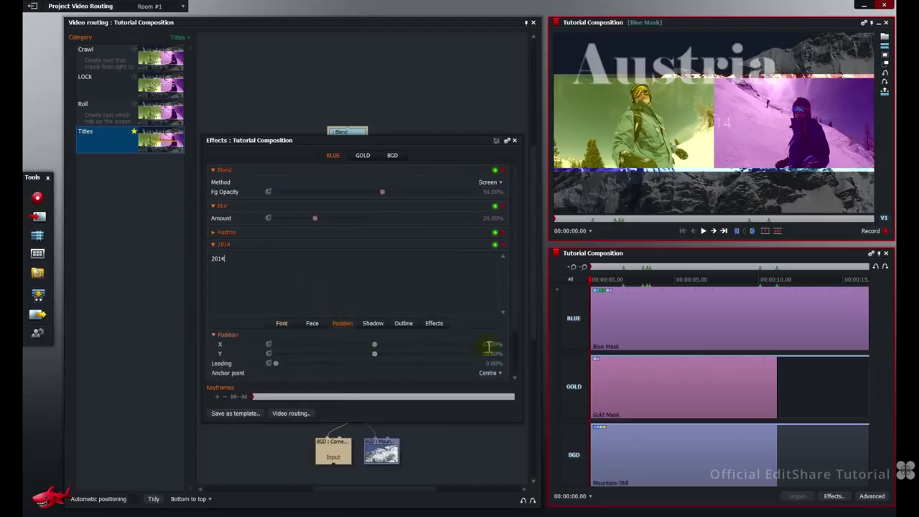
pyautogui.scroll(5, 488, 345)
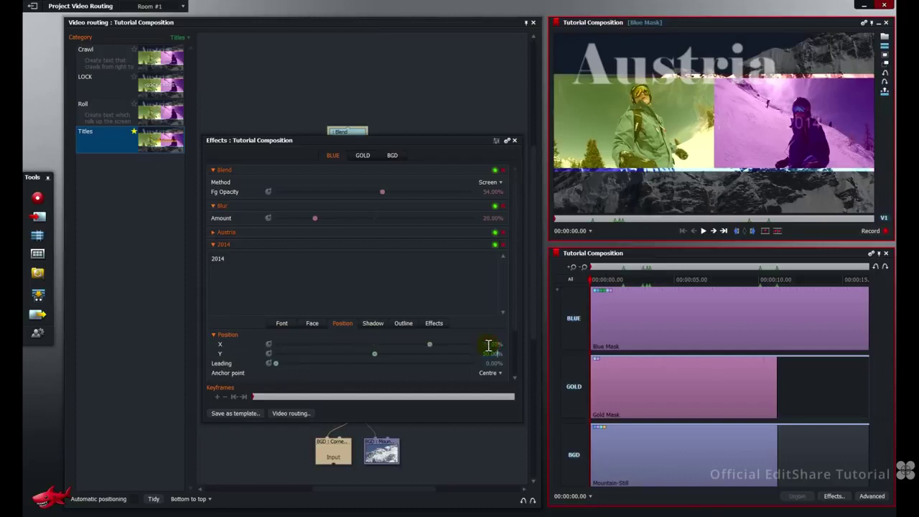
pyautogui.scroll(-6, 489, 346)
# Set the 2014 title's typeface to Modern No. 20.
pyautogui.click(283, 323)
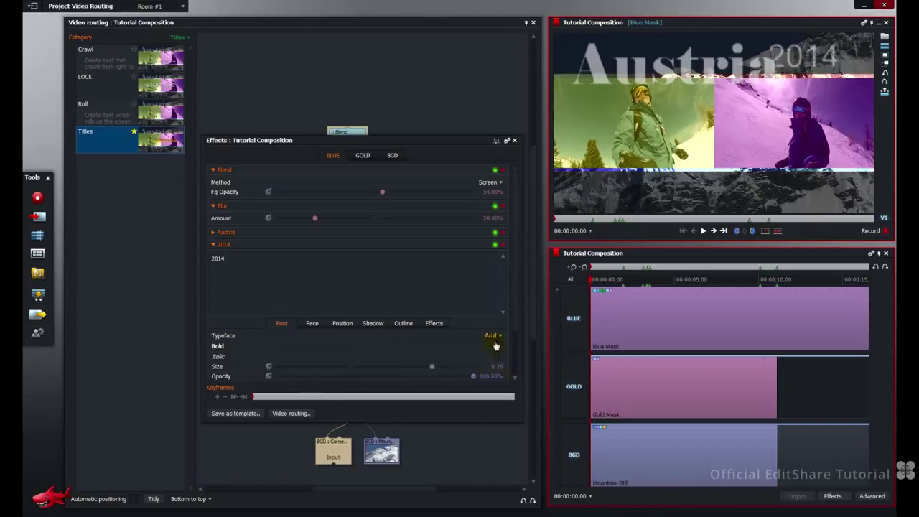
pyautogui.click(494, 336)
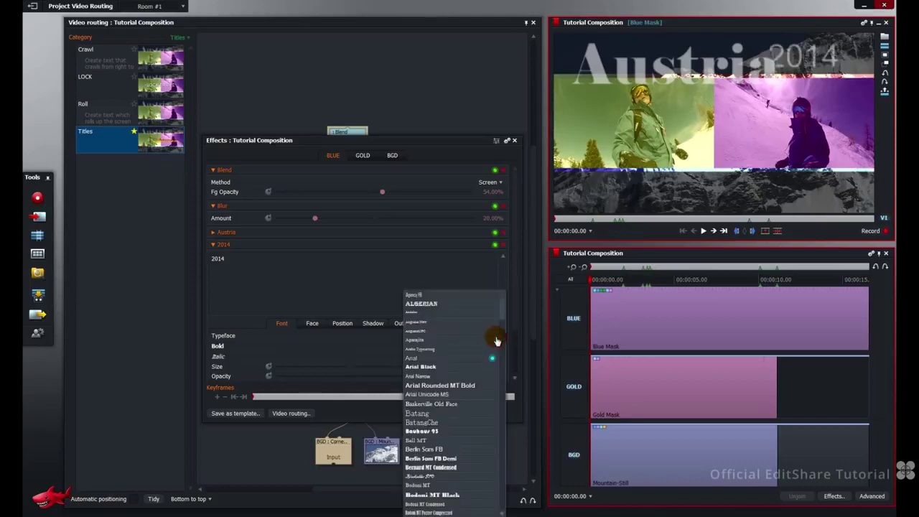
pyautogui.scroll(-10, 452, 391)
pyautogui.click(448, 403)
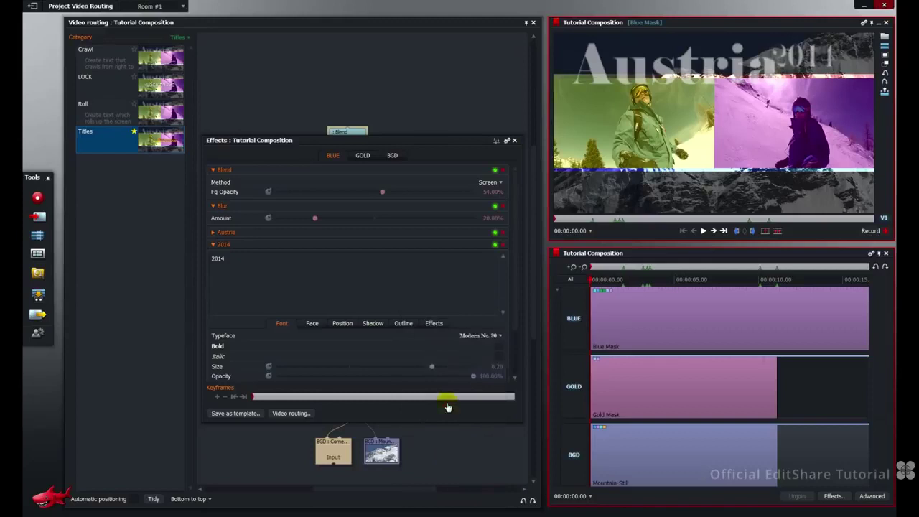
# Set the 2014 title's outline size to 150 and close the effect settings.
pyautogui.click(404, 323)
pyautogui.click(494, 354)
pyautogui.press('BackSpace')
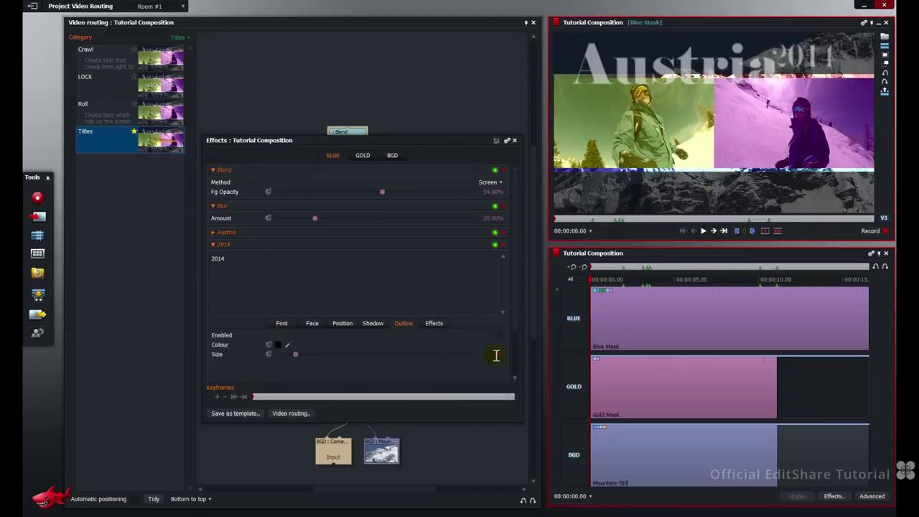
pyautogui.write('150')
pyautogui.press('Return')
pyautogui.click(514, 142)
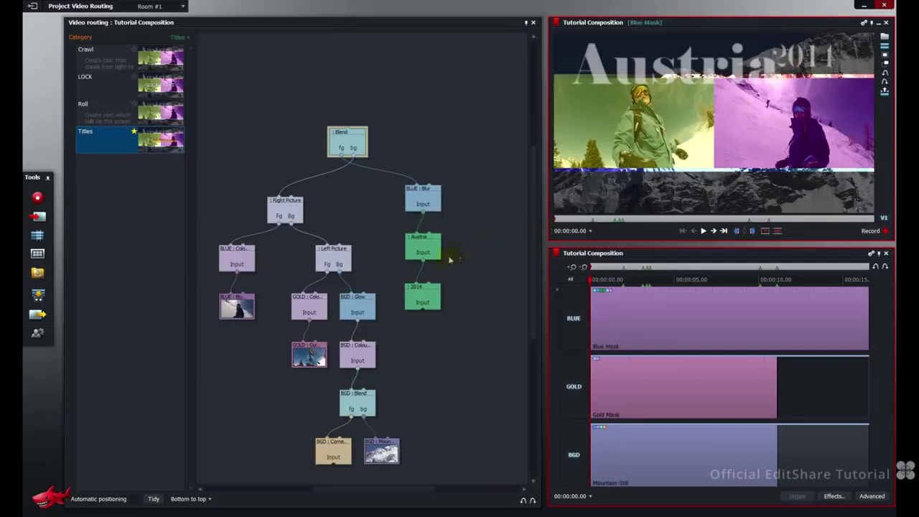
# Detach the 2014 node from Austria and rewire it between the Blend's foreground input and the Blur's output.
pyautogui.click(425, 264)
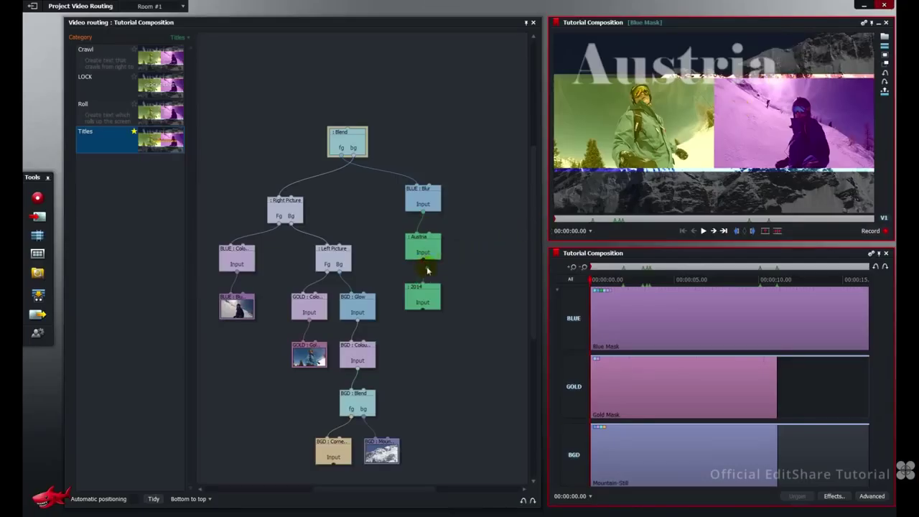
pyautogui.moveTo(422, 298); pyautogui.dragTo(420, 165)
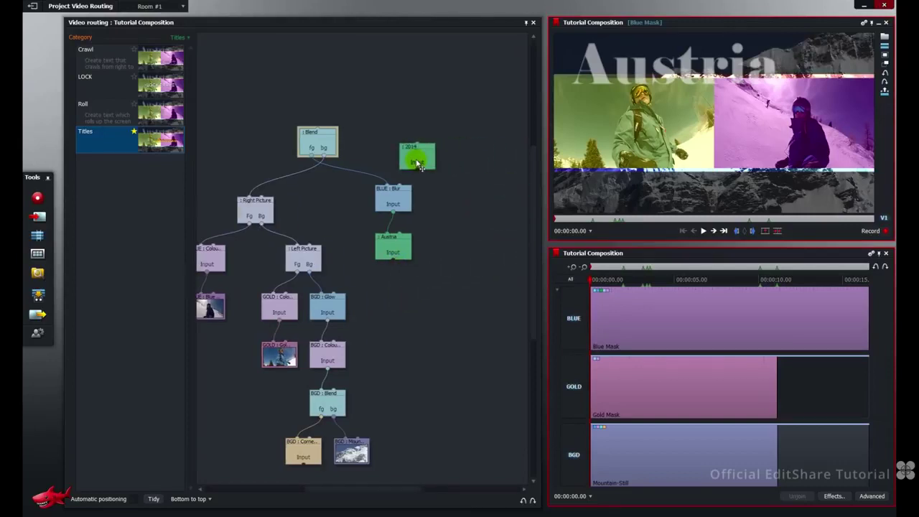
pyautogui.click(313, 157)
pyautogui.moveTo(312, 158); pyautogui.dragTo(419, 174)
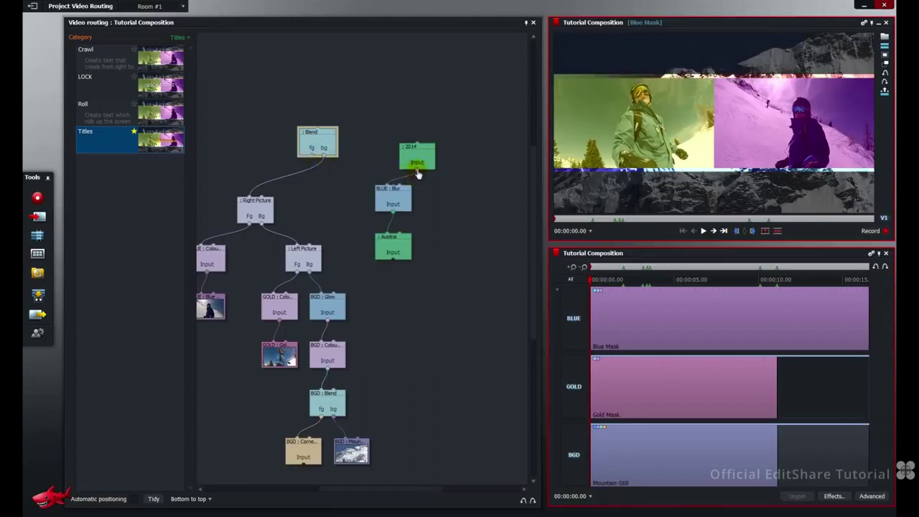
pyautogui.moveTo(418, 147); pyautogui.dragTo(312, 159)
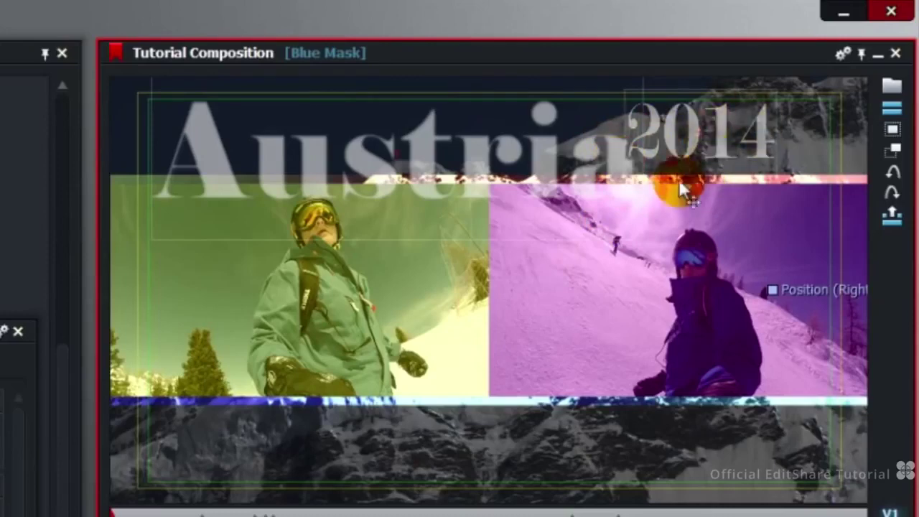
pyautogui.click(639, 135)
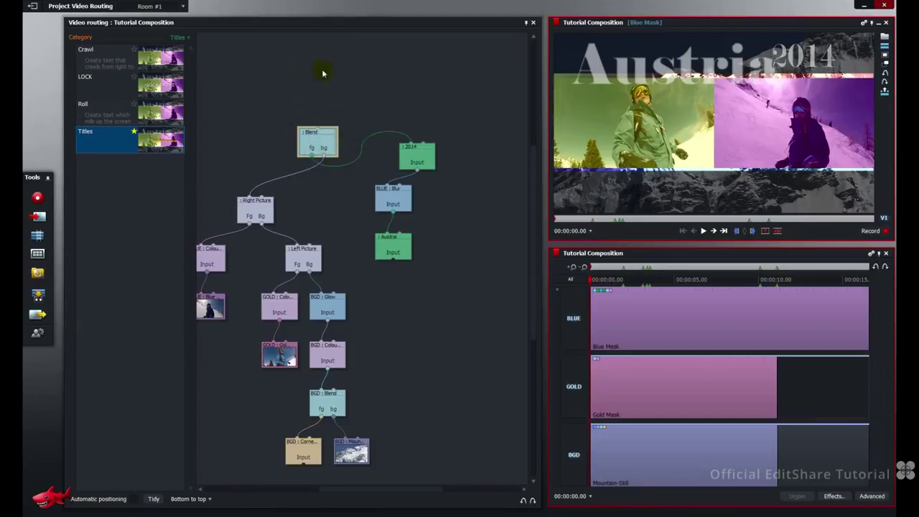
# Add a Colour Correction effect at the top of the graph, fed by the final Blend's output.
pyautogui.click(179, 36)
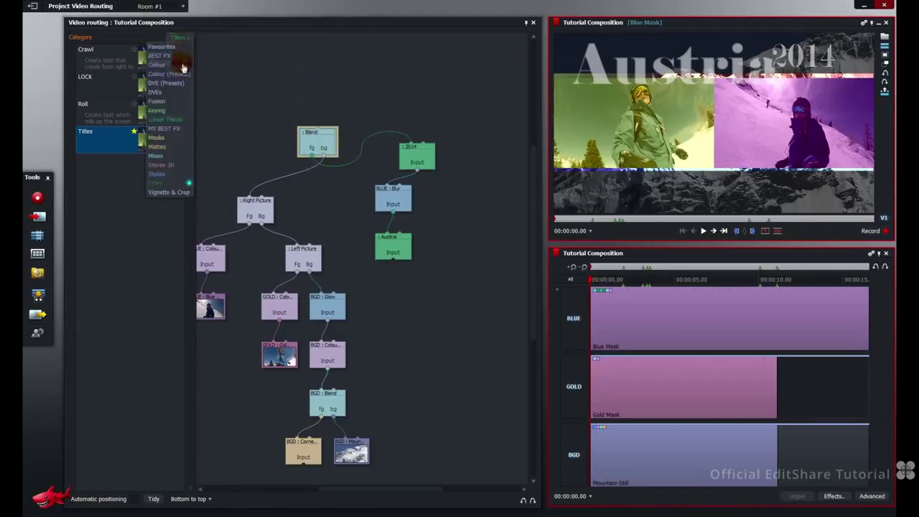
pyautogui.click(181, 66)
pyautogui.moveTo(183, 67); pyautogui.dragTo(321, 107)
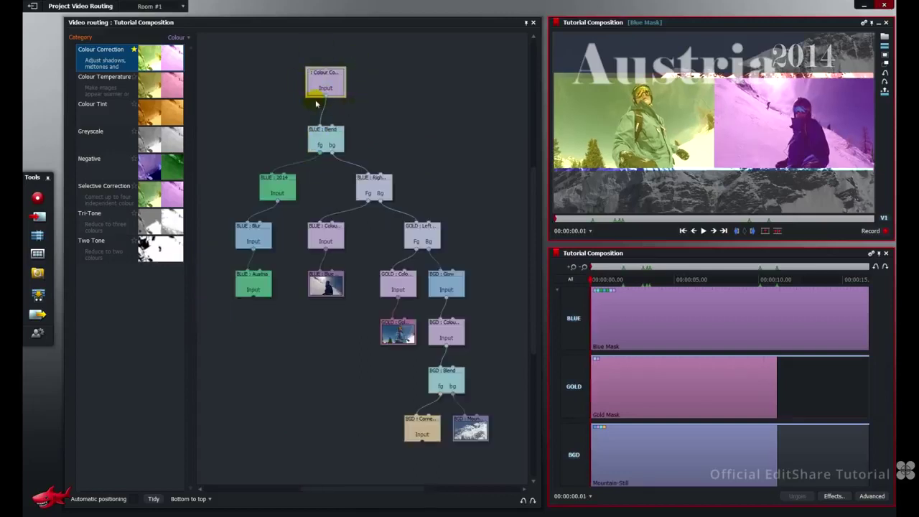
# Grade the BGD Colour Correction with 21% saturation, -70% contrast and -4.8% brightness, adjusting gamma, gain and the RGB values for a blue tint.
pyautogui.rightClick(449, 336)
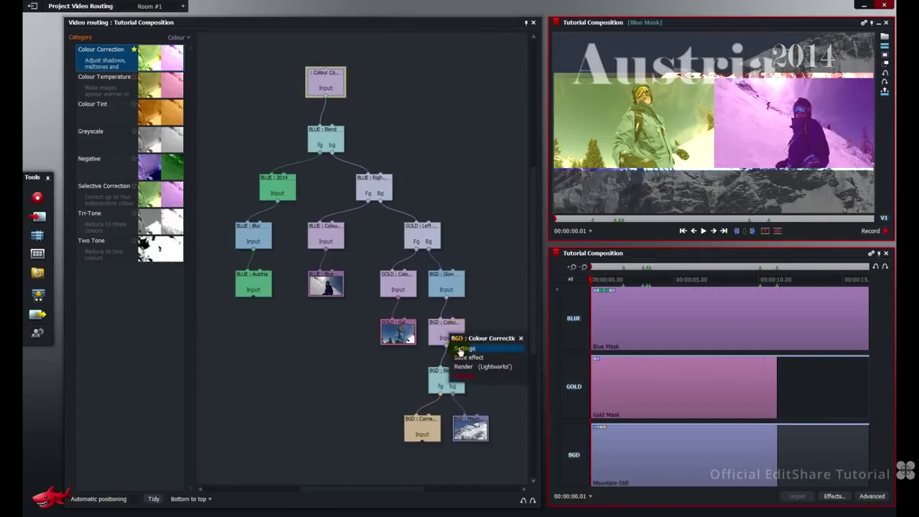
pyautogui.click(463, 348)
pyautogui.press('Return')
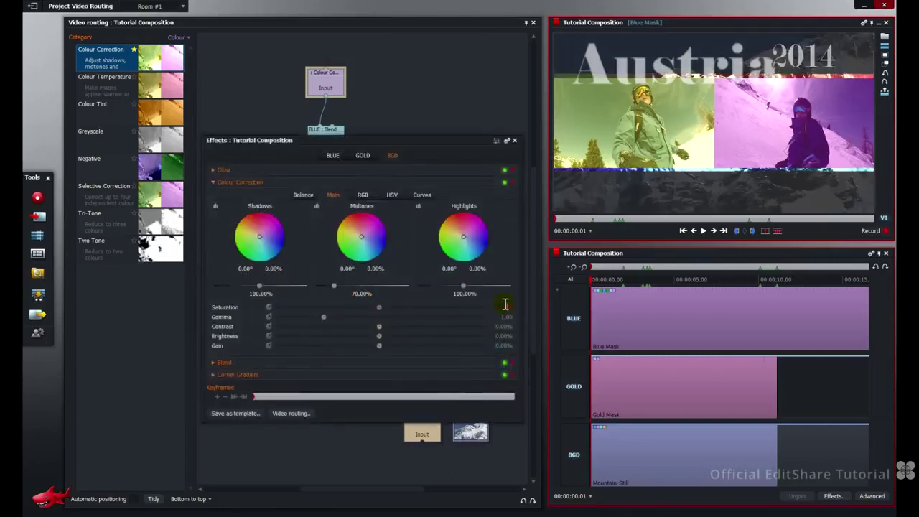
pyautogui.moveTo(504, 307); pyautogui.dragTo(509, 324)
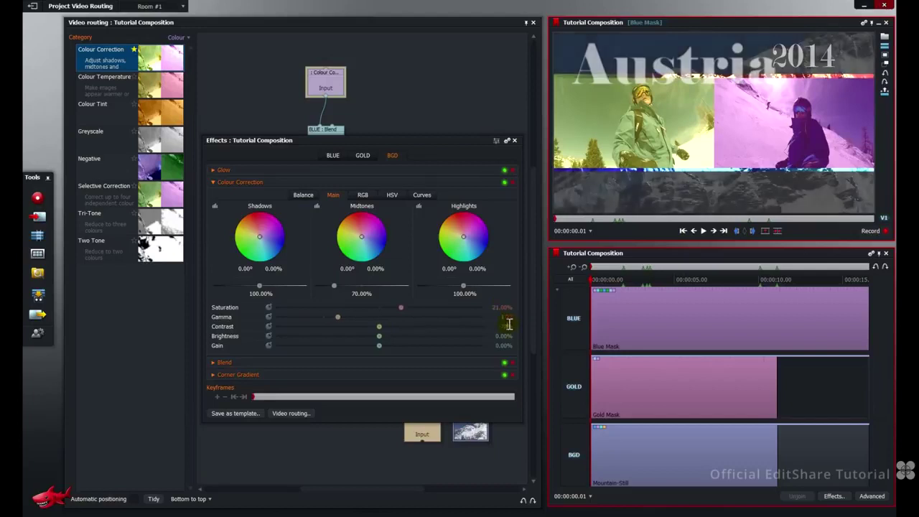
pyautogui.scroll(-5, 509, 325)
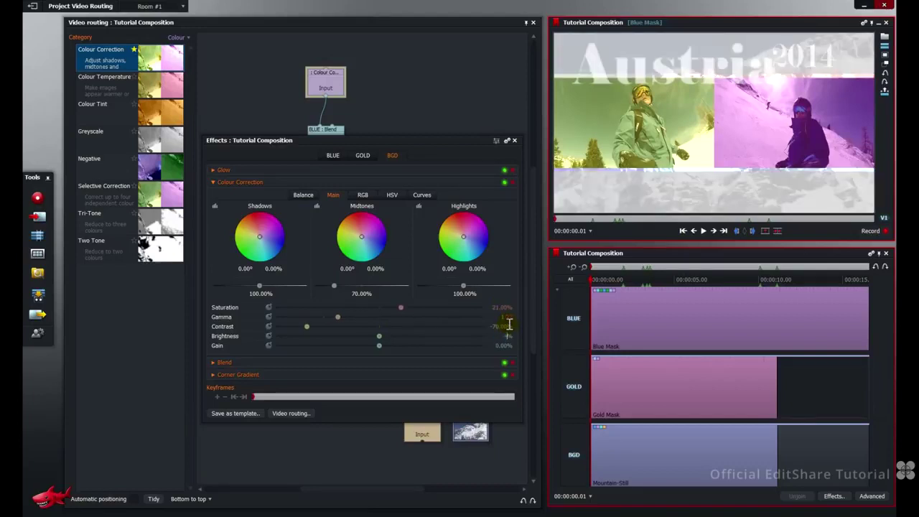
pyautogui.scroll(-1, 509, 324)
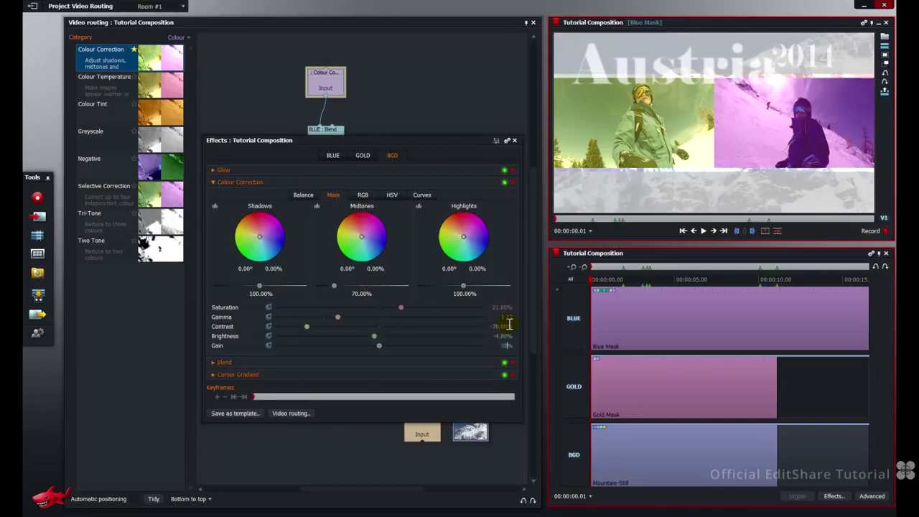
pyautogui.click(363, 194)
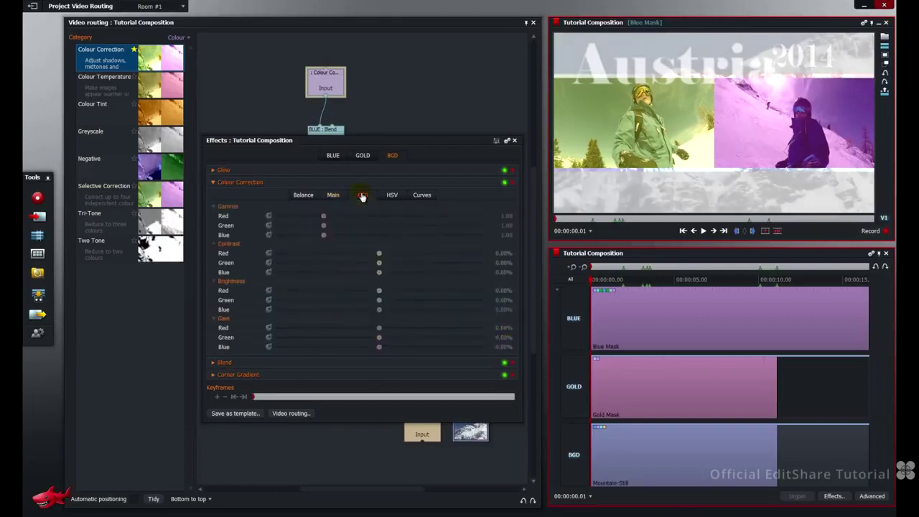
pyautogui.scroll(3, 505, 235)
# Switch to the BLUE track's Colour Correction settings and lower the midtones level to 50%.
pyautogui.click(332, 156)
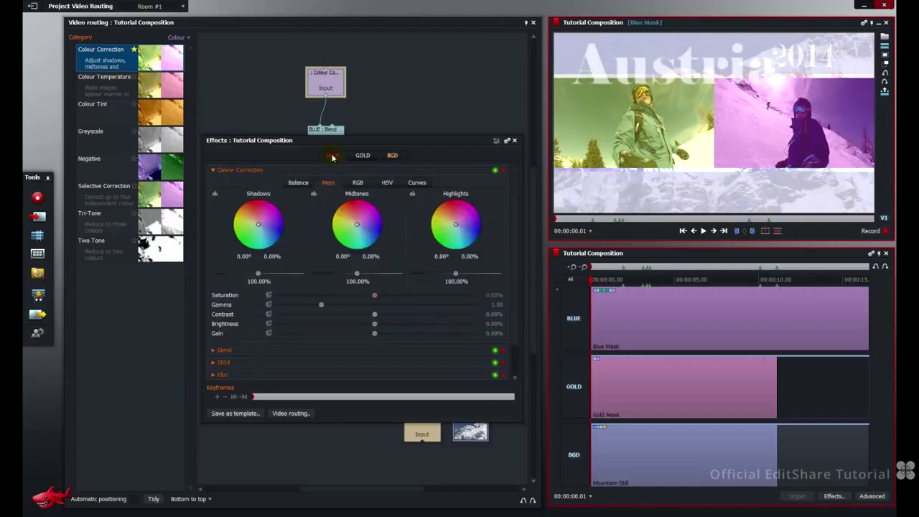
pyautogui.click(212, 170)
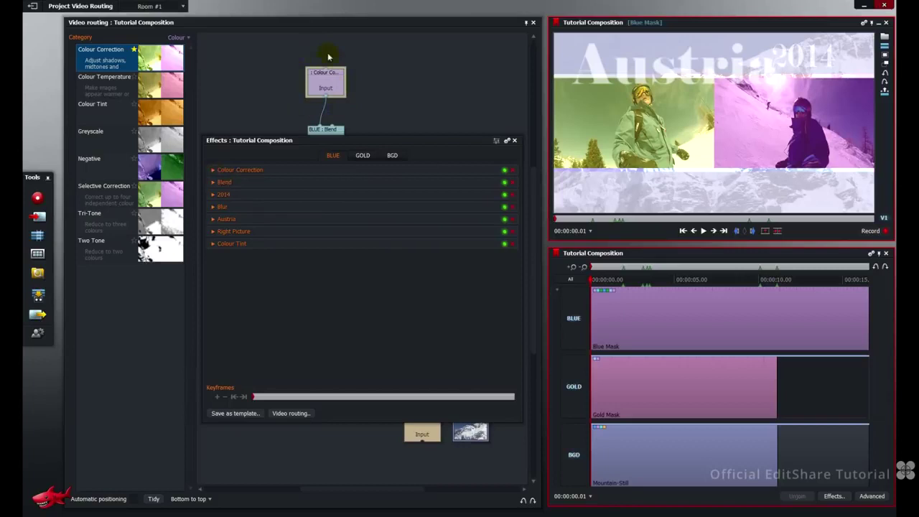
pyautogui.click(213, 171)
pyautogui.moveTo(357, 274); pyautogui.dragTo(313, 275)
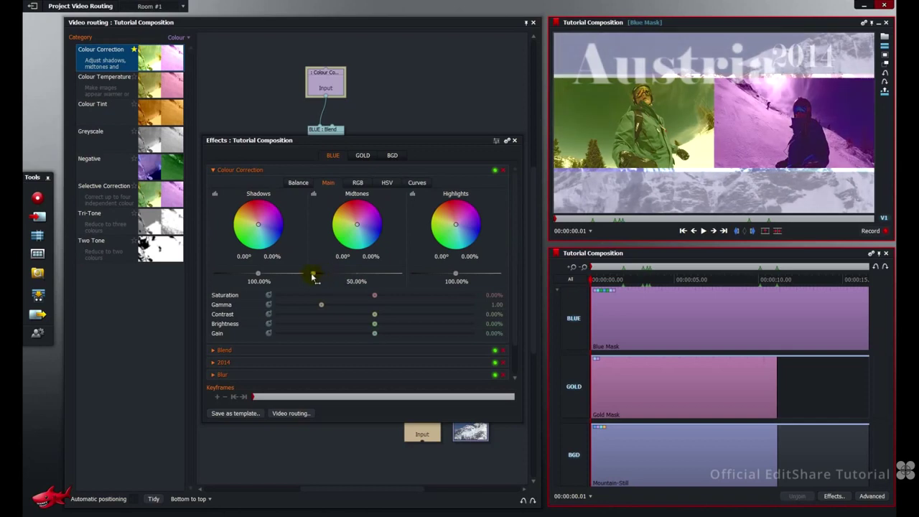
# Set the BLUE Colour Correction's saturation to 30%, gamma to 1.20, contrast to 31% and brightness to -8%.
pyautogui.click(501, 295)
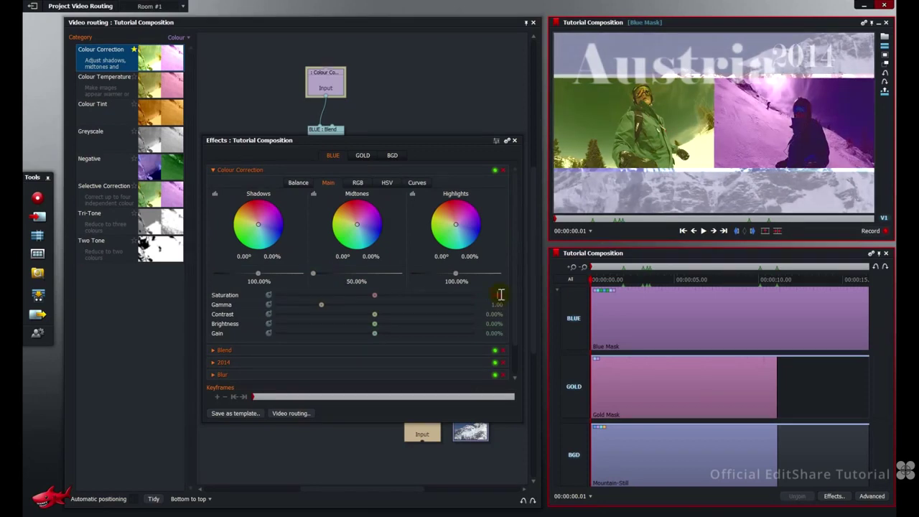
pyautogui.write('30')
pyautogui.press('Tab')
pyautogui.write('1.2')
pyautogui.press('Tab')
pyautogui.write('31')
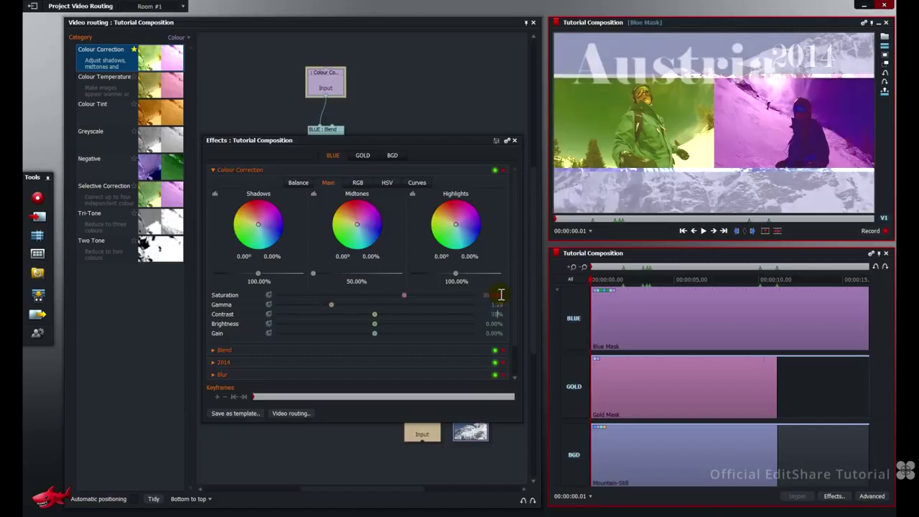
pyautogui.press('Tab')
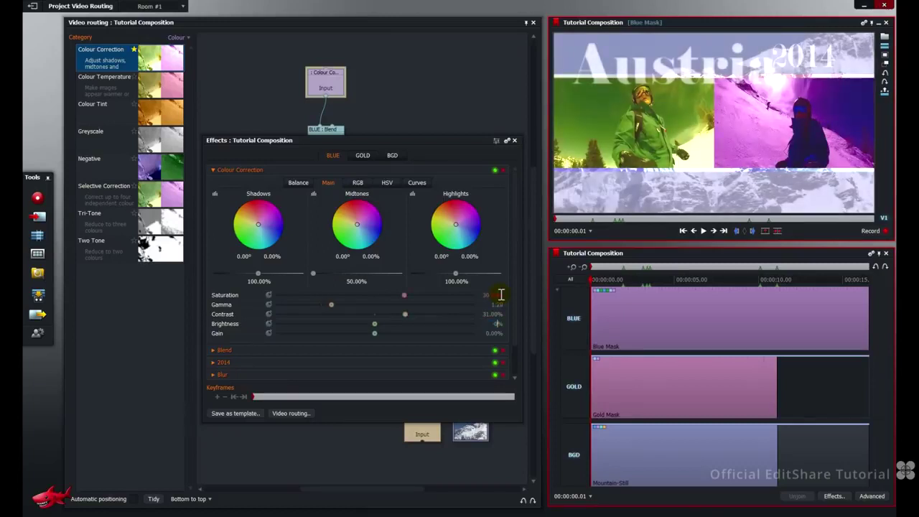
pyautogui.write('-8')
pyautogui.press('Tab')
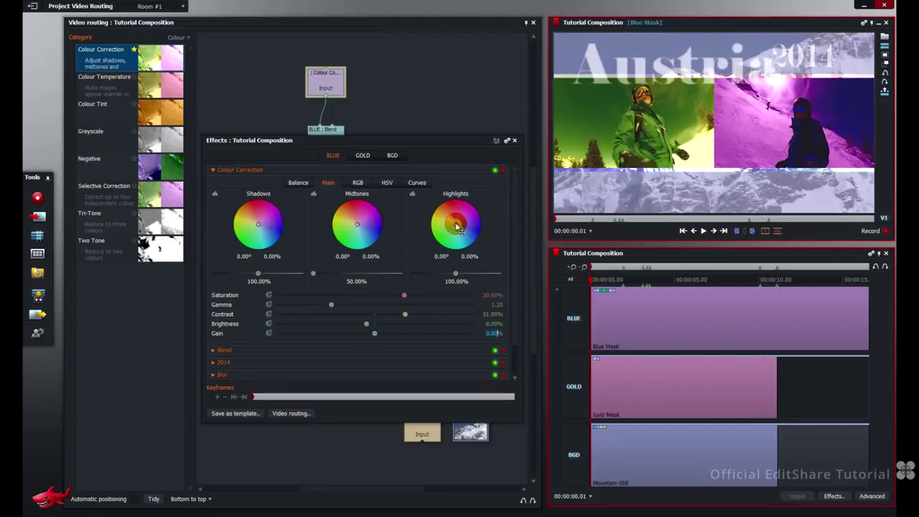
# Tint the BLUE Colour Correction's highlights on the colour wheel and set their hue angle to 20°.
pyautogui.moveTo(458, 228); pyautogui.dragTo(451, 215)
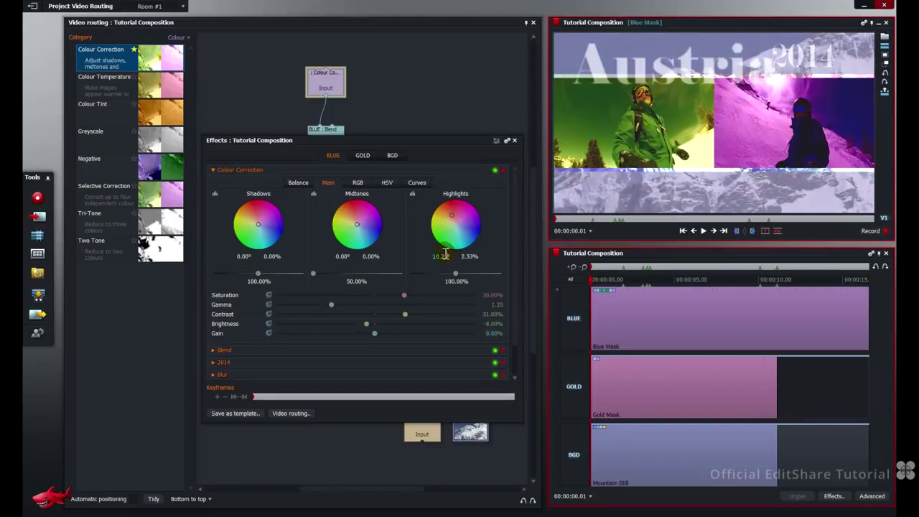
pyautogui.write('20')
pyautogui.click(740, 115)
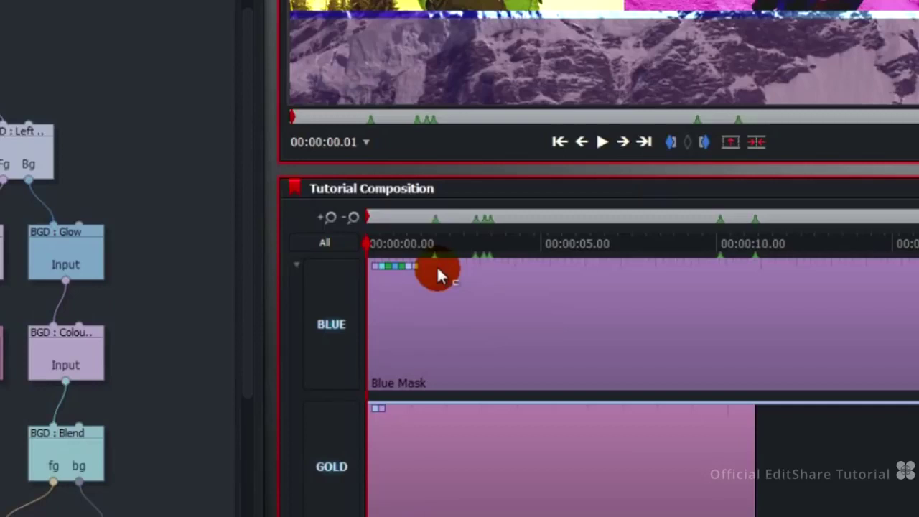
# Examine the graded composition at the green event markers along the timeline, going forward to 00:00:11.03 and back to 00:00:02.00.
pyautogui.click(645, 141)
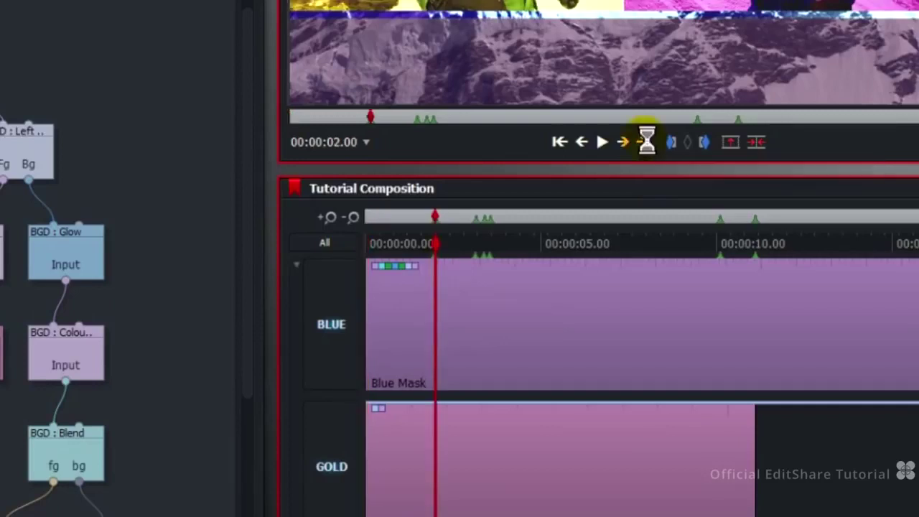
pyautogui.click(647, 142)
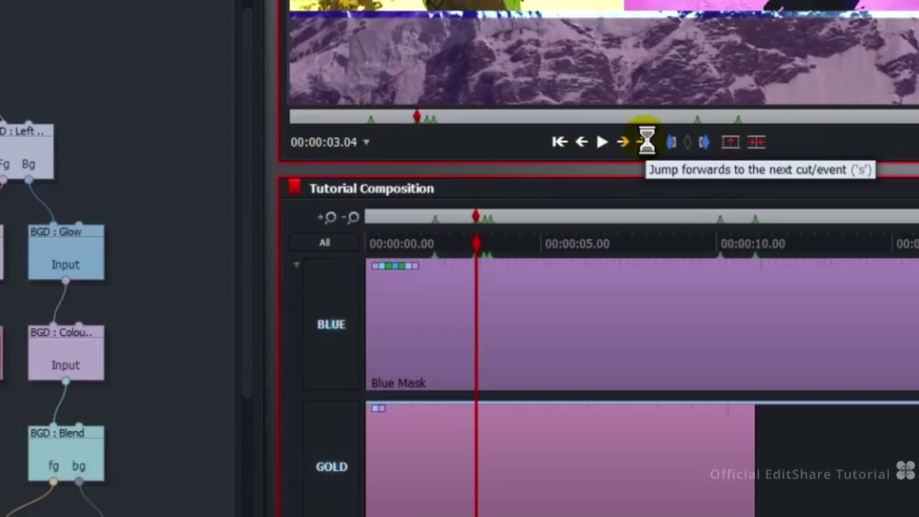
pyautogui.click(646, 142)
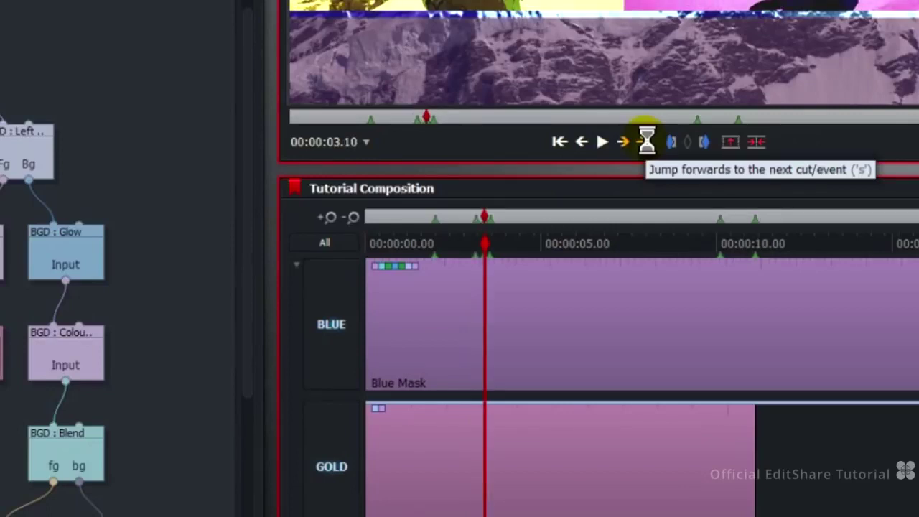
pyautogui.click(647, 141)
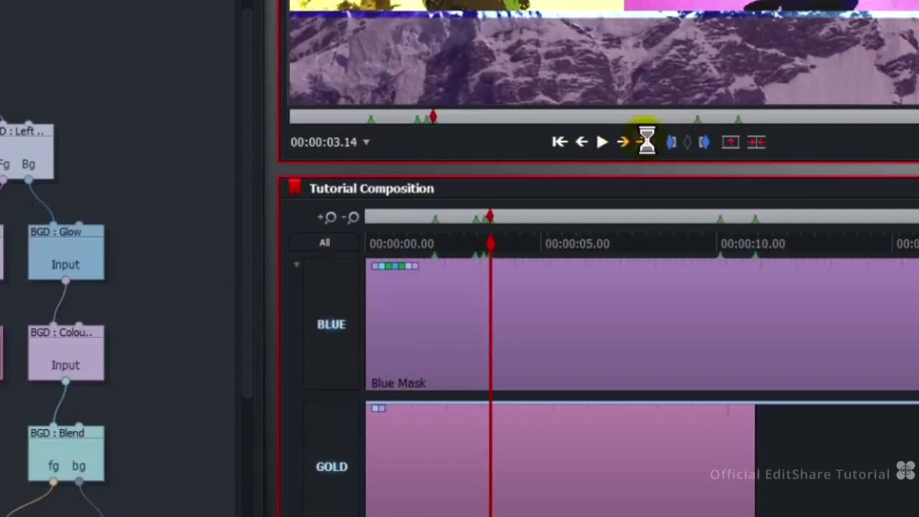
pyautogui.moveTo(477, 273); pyautogui.dragTo(503, 266)
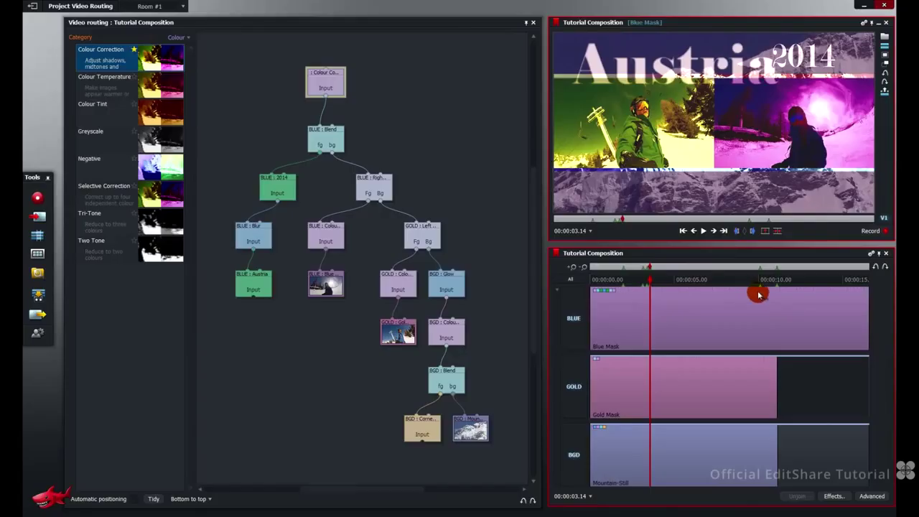
pyautogui.click(759, 293)
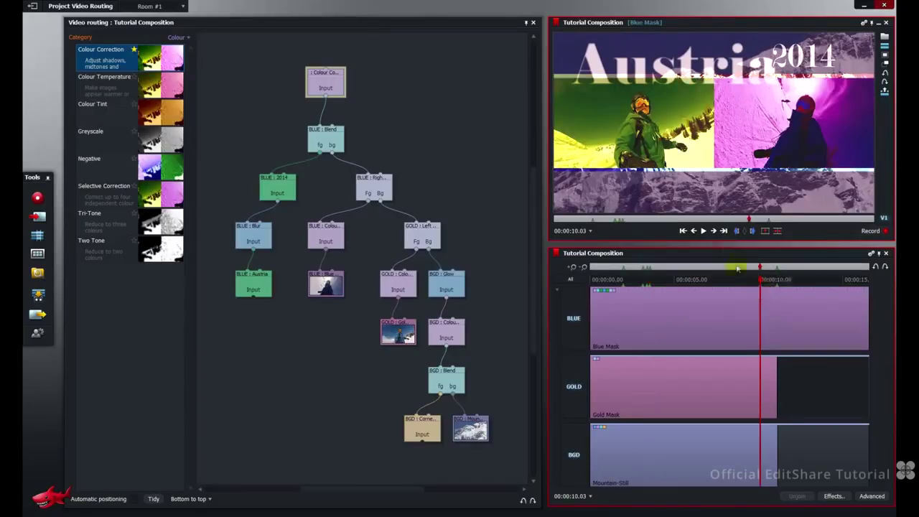
pyautogui.click(724, 230)
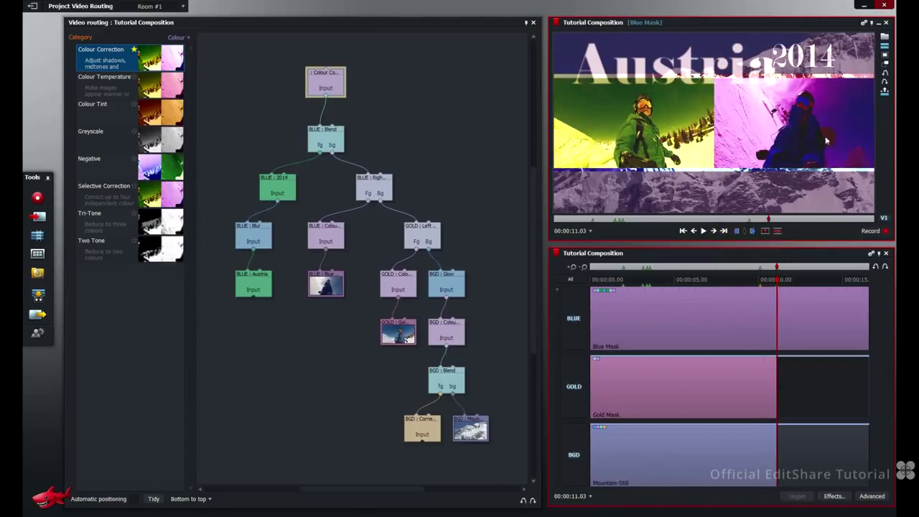
pyautogui.click(682, 231)
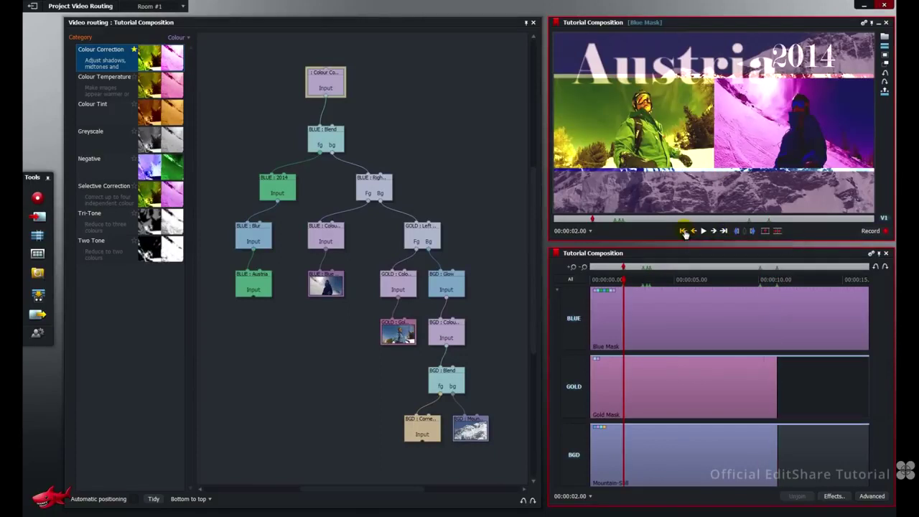
# Deselect all tracks except BLUE and add cut points to it at 00:00:02.00 and 00:00:03.04.
pyautogui.click(570, 280)
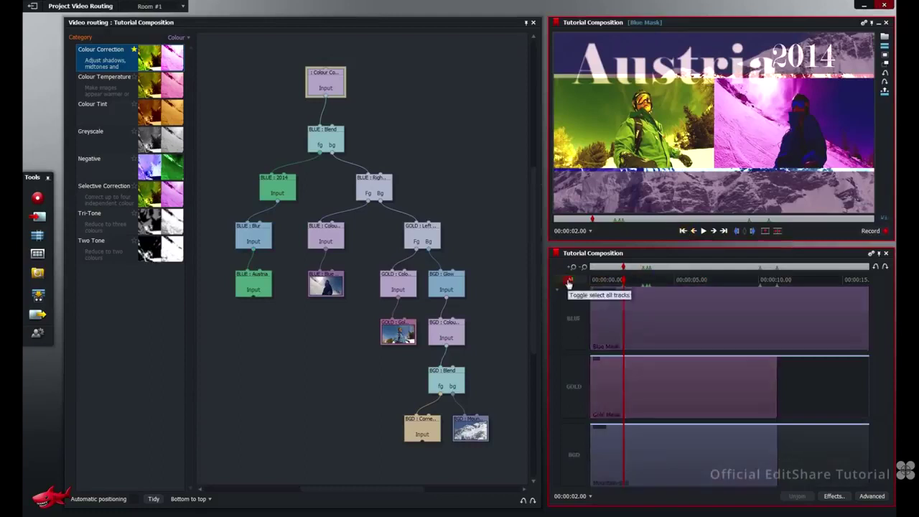
pyautogui.click(574, 316)
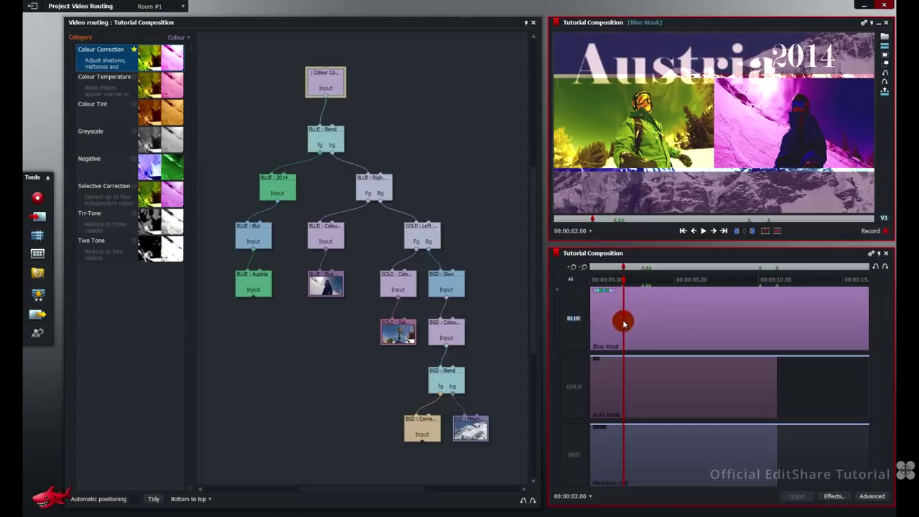
pyautogui.press('c')
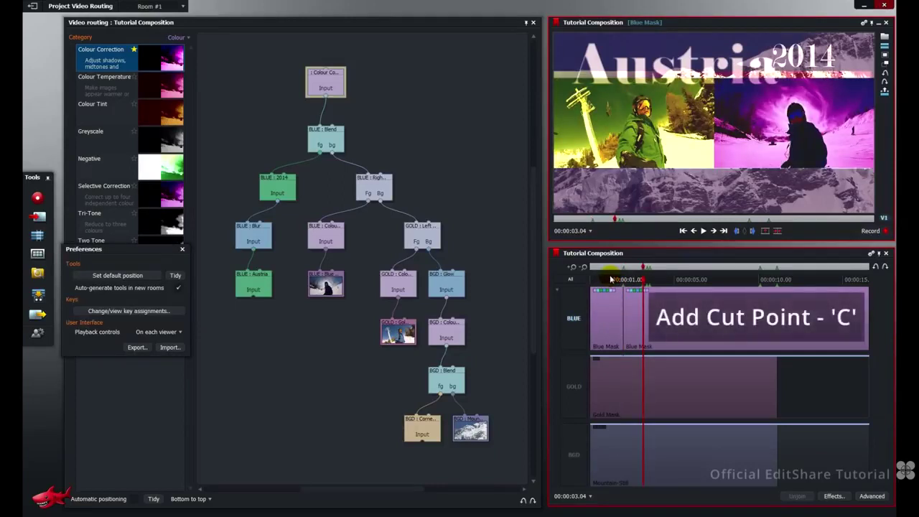
pyautogui.press('c')
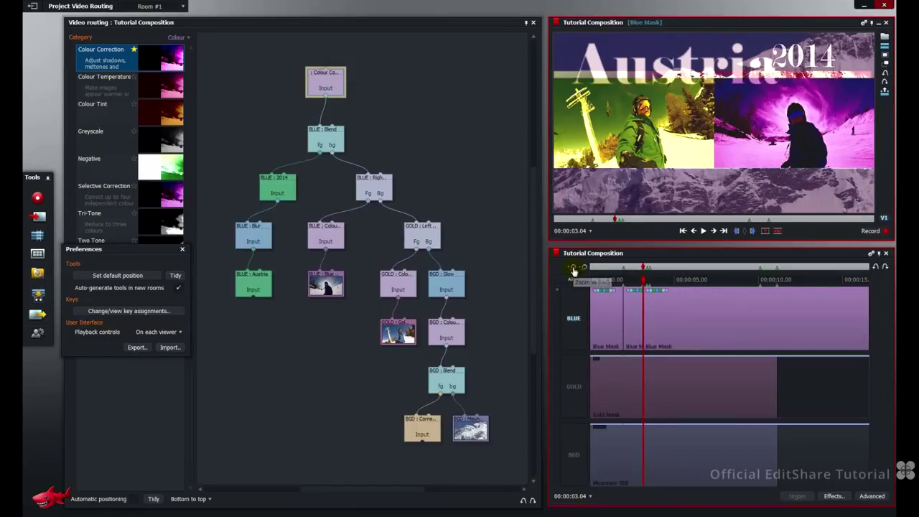
# In the first BLUE segment, before the 00:00:02.00 cut, disable the 2014, Blur and Austria nodes.
pyautogui.scroll(3, 603, 281)
pyautogui.click(627, 281)
pyautogui.click(639, 305)
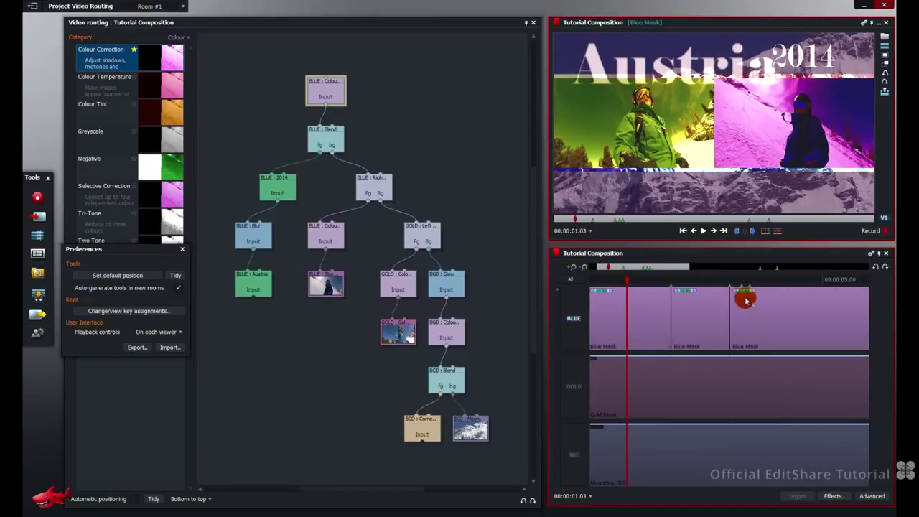
pyautogui.click(693, 280)
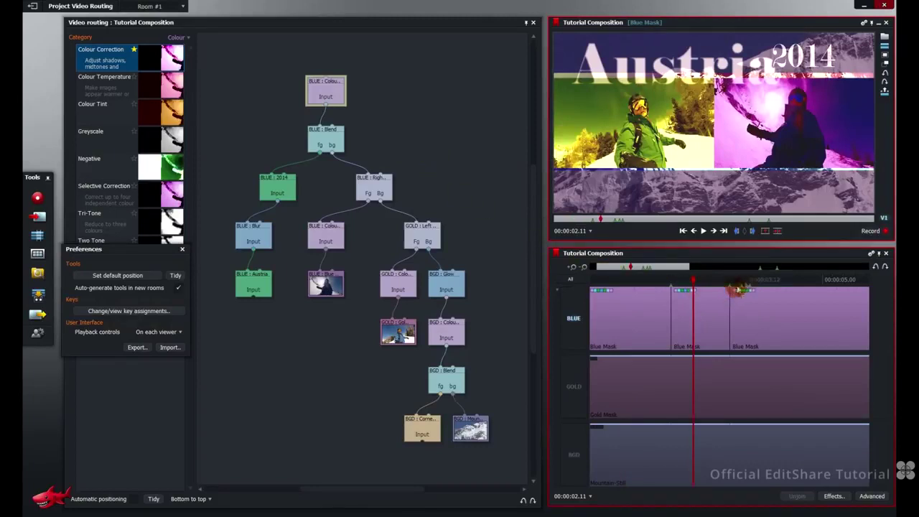
pyautogui.click(758, 281)
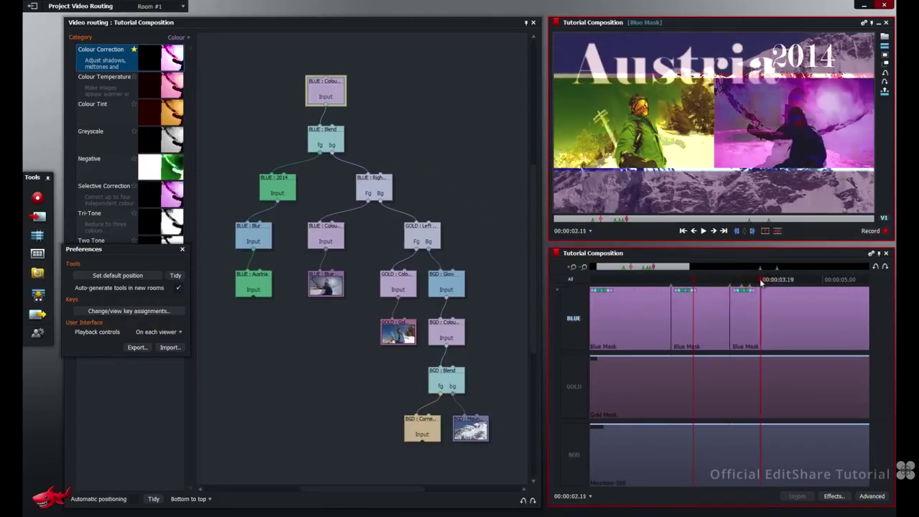
pyautogui.click(693, 281)
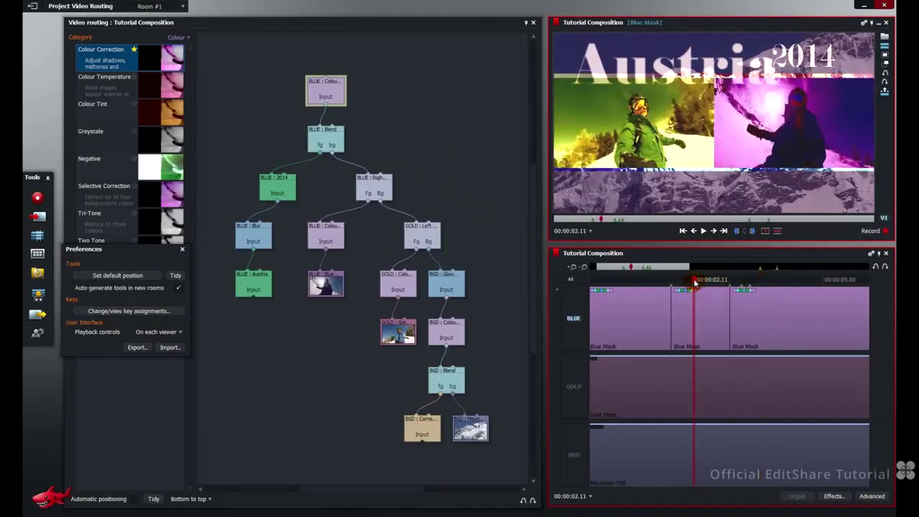
pyautogui.click(626, 281)
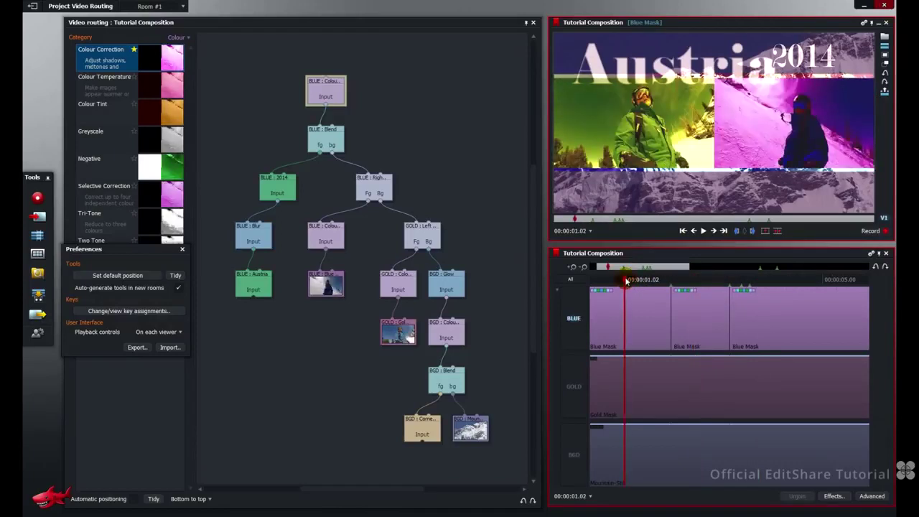
pyautogui.click(283, 188)
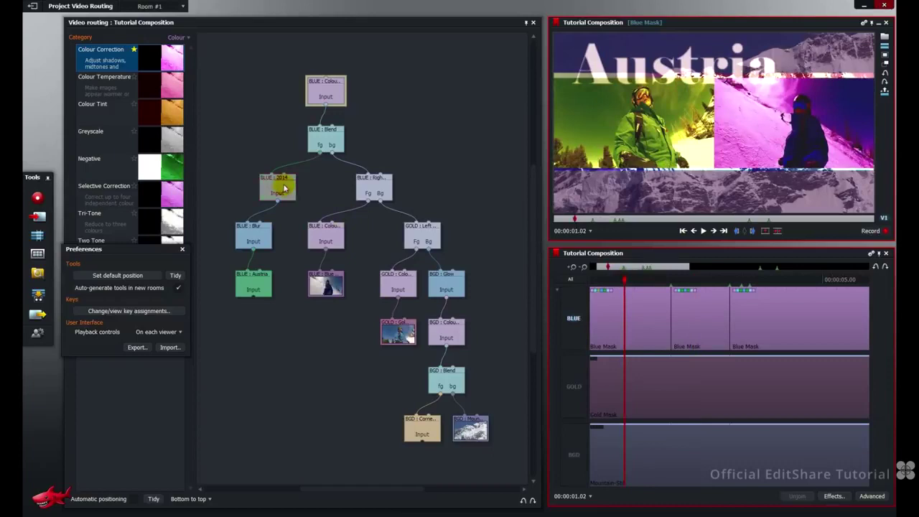
pyautogui.click(254, 235)
pyautogui.click(253, 284)
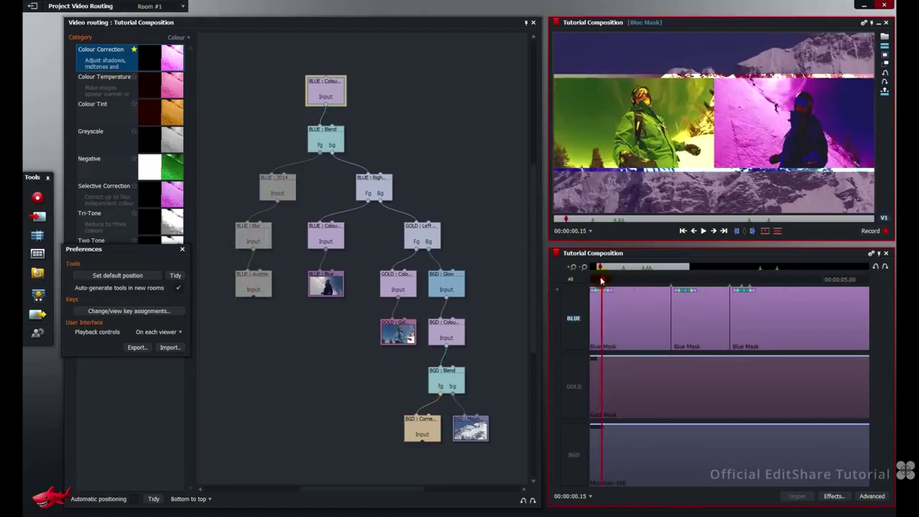
# In the second BLUE segment, disable only the 2014 title node.
pyautogui.moveTo(635, 279); pyautogui.dragTo(686, 280)
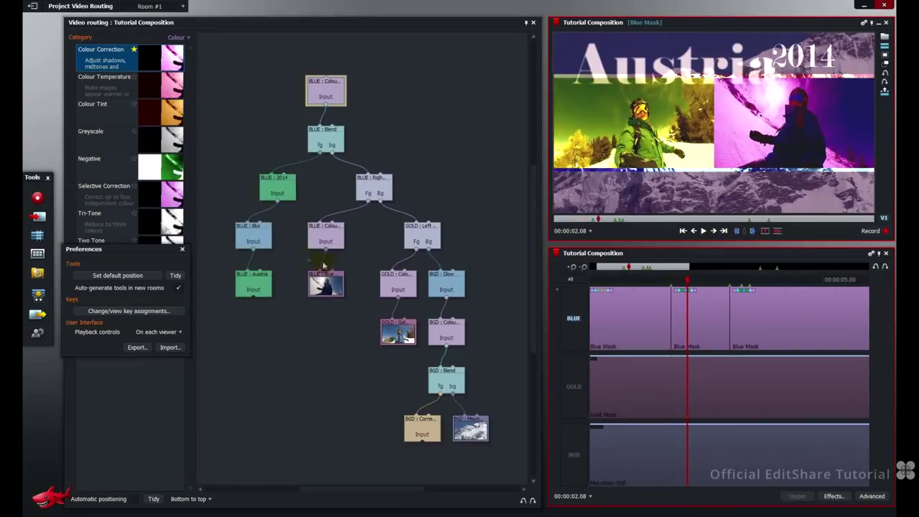
pyautogui.click(292, 186)
pyautogui.click(611, 339)
pyautogui.click(650, 320)
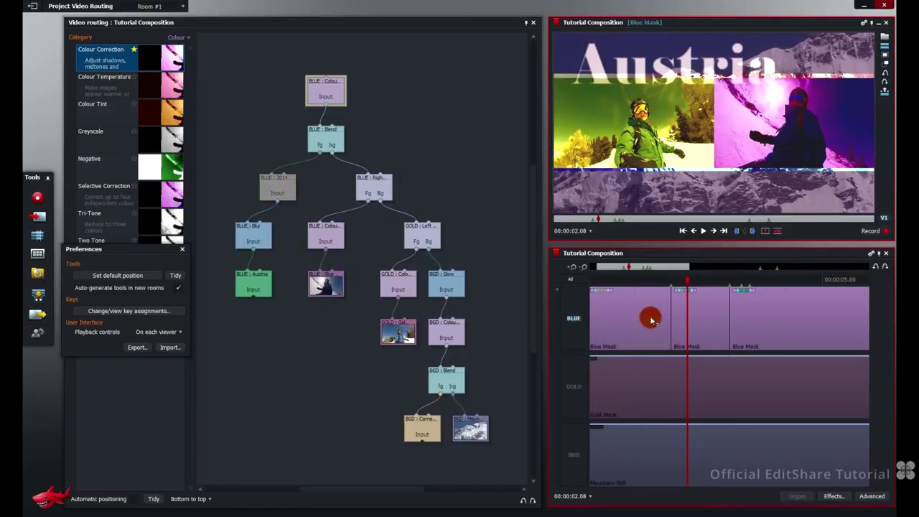
# Add a Wipe transition at the cut between the first and second BLUE segments and inspect its routing partway through the wipe.
pyautogui.rightClick(671, 308)
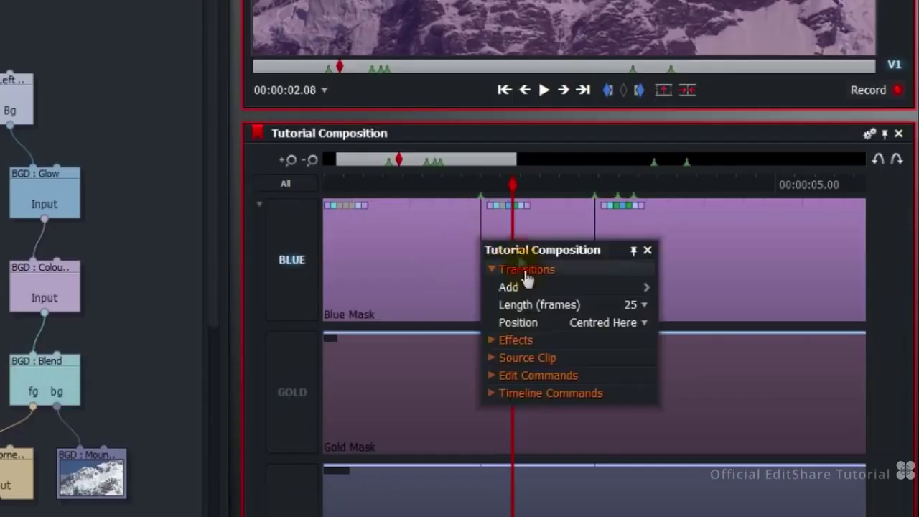
pyautogui.moveTo(529, 287)
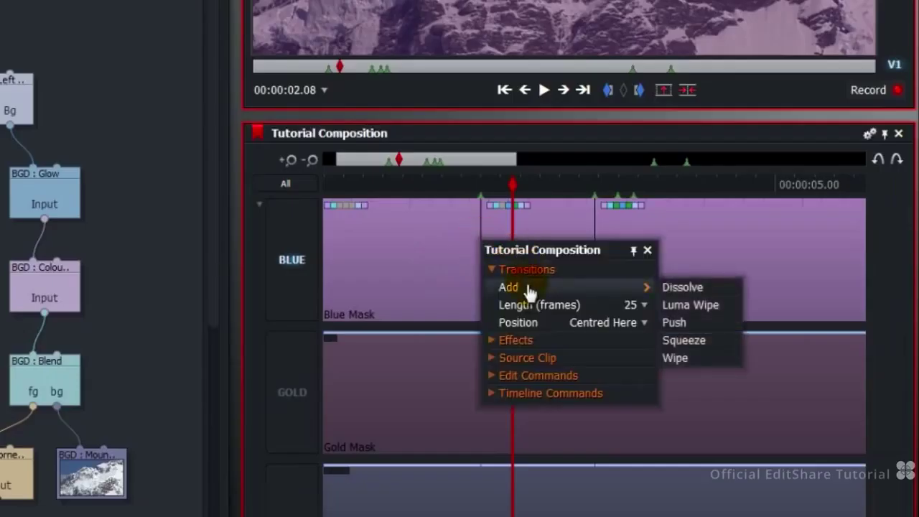
pyautogui.click(671, 288)
pyautogui.click(675, 359)
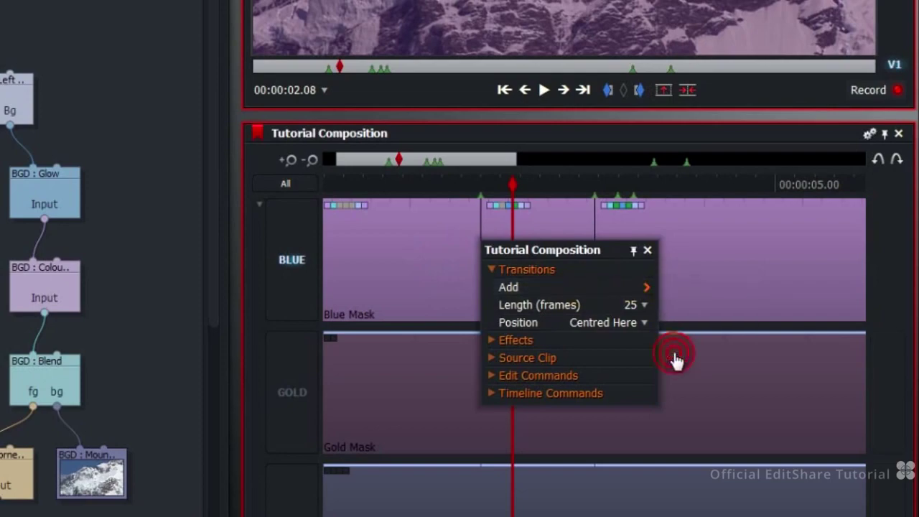
pyautogui.moveTo(643, 280); pyautogui.dragTo(657, 291)
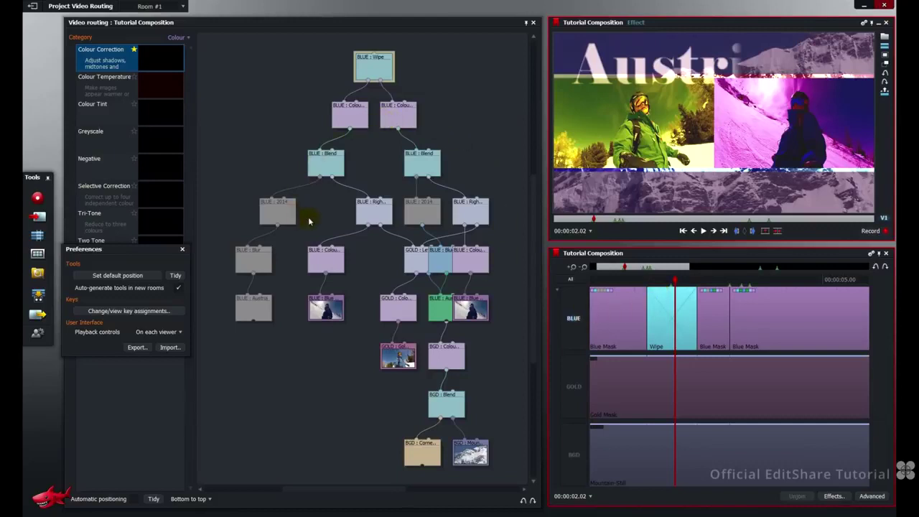
pyautogui.click(625, 304)
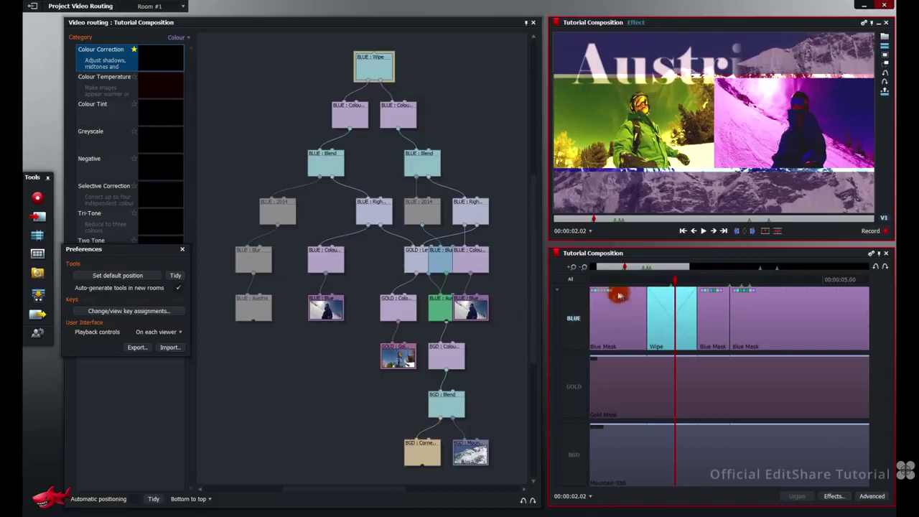
pyautogui.click(708, 309)
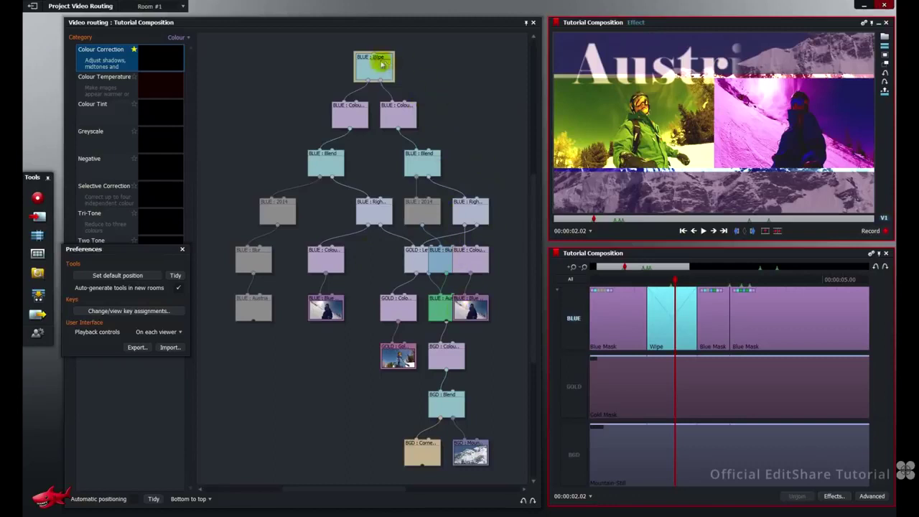
pyautogui.moveTo(376, 71)
pyautogui.mouseDown()
pyautogui.moveTo(366, 68)
pyautogui.moveTo(391, 75)
pyautogui.moveTo(372, 66)
pyautogui.mouseUp()
# At the start of the third BLUE segment, enable size and opacity keyframing for the 2014 title, setting size 0.30 and opacity 0%.
pyautogui.press('s')
pyautogui.press('s')
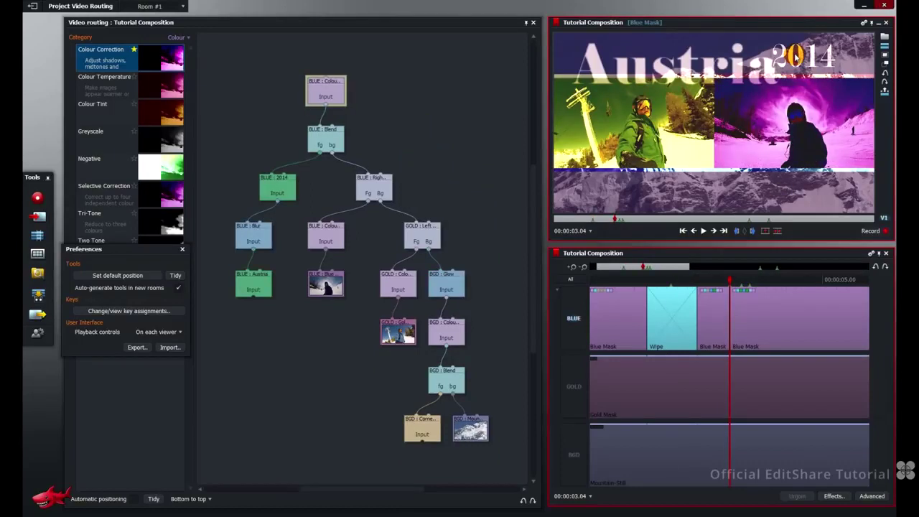
pyautogui.click(278, 191)
pyautogui.rightClick(277, 191)
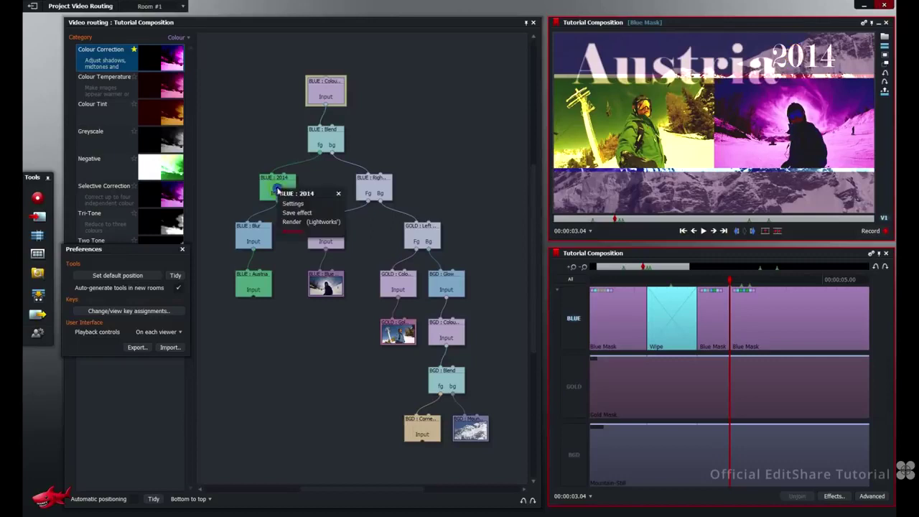
pyautogui.click(290, 204)
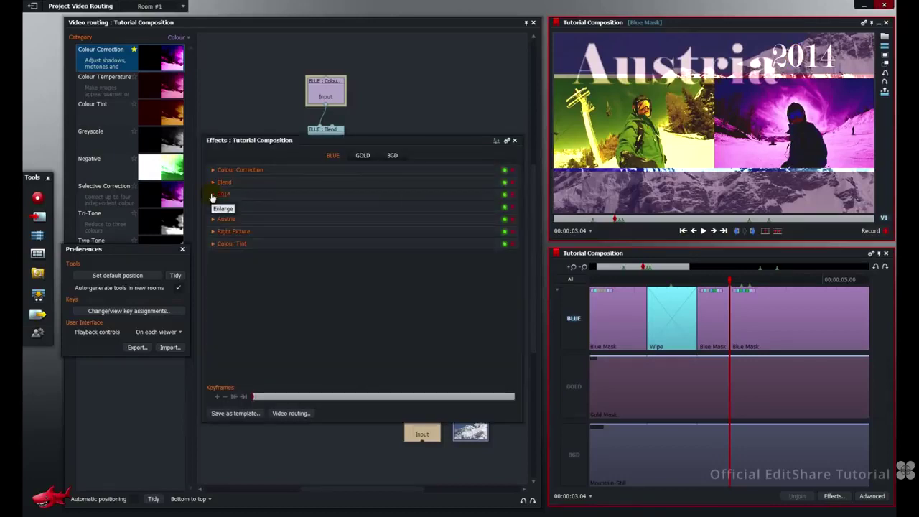
pyautogui.click(213, 195)
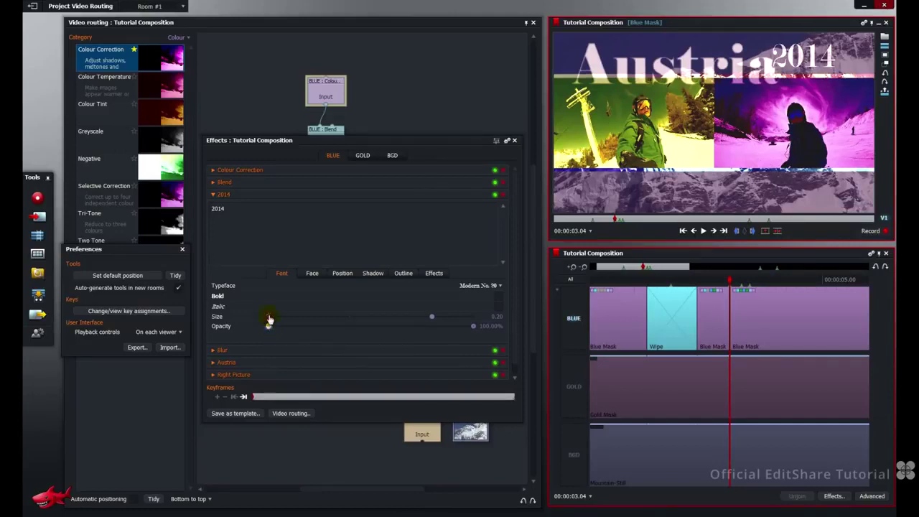
pyautogui.click(269, 318)
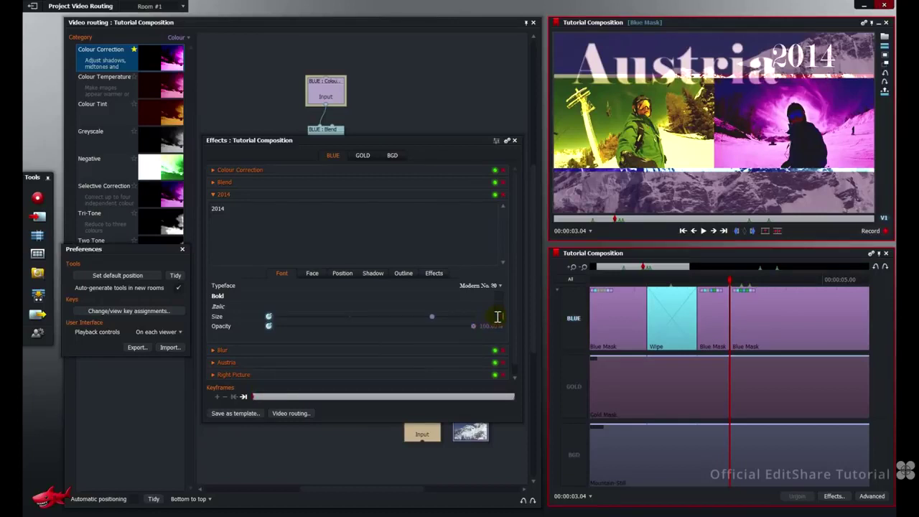
pyautogui.click(473, 316)
pyautogui.moveTo(474, 327); pyautogui.dragTo(276, 327)
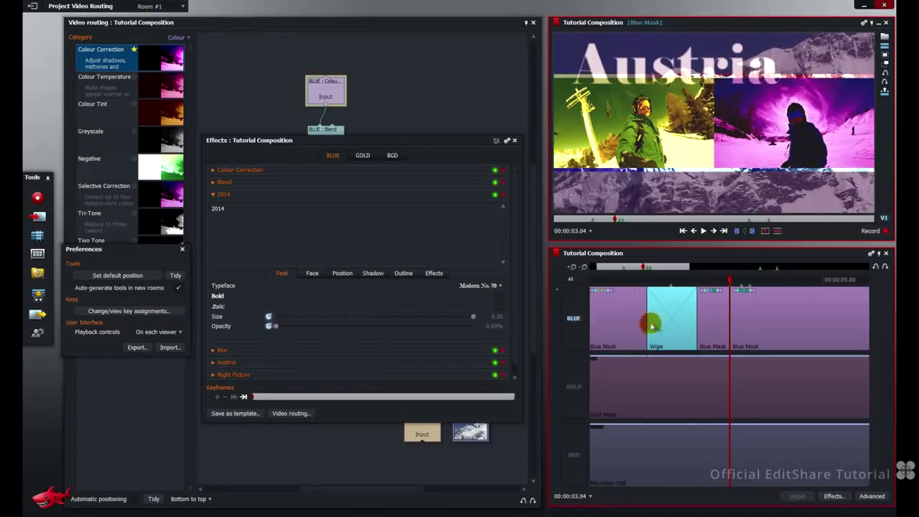
# Keyframe the 2014 title's opacity at 100% at 00:00:03.10 and its size at 0.20 at 00:00:03.14.
pyautogui.click(724, 230)
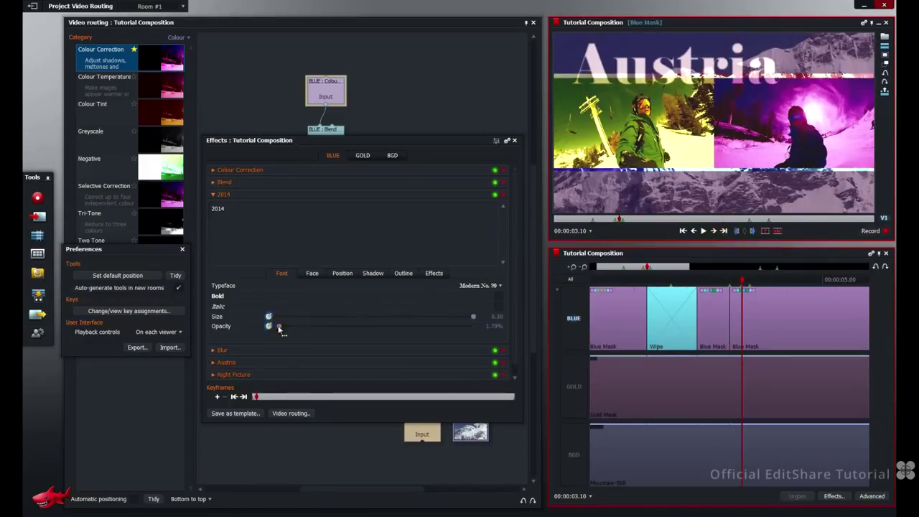
pyautogui.moveTo(280, 328); pyautogui.dragTo(479, 327)
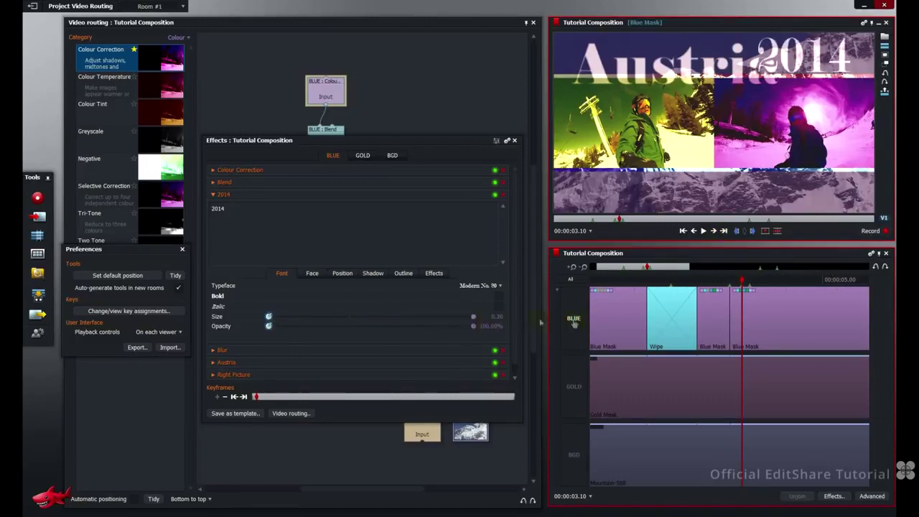
pyautogui.click(725, 232)
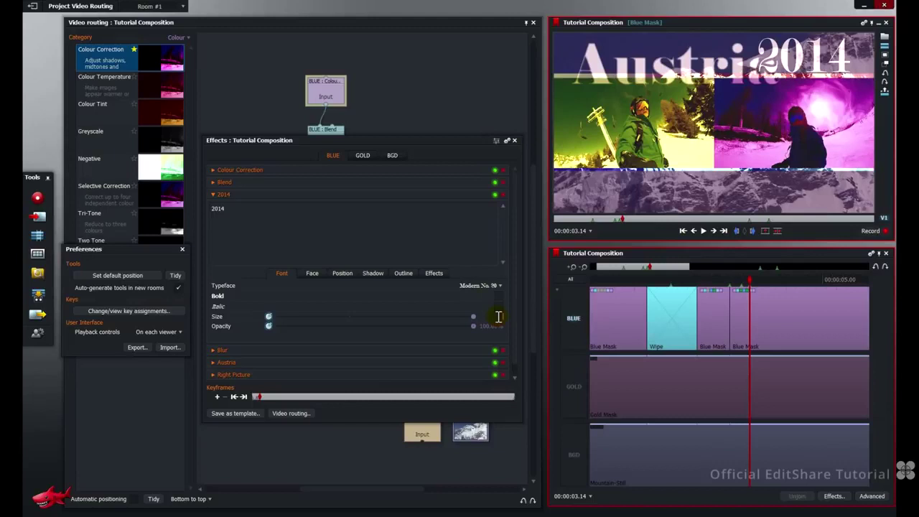
pyautogui.moveTo(473, 317); pyautogui.dragTo(432, 316)
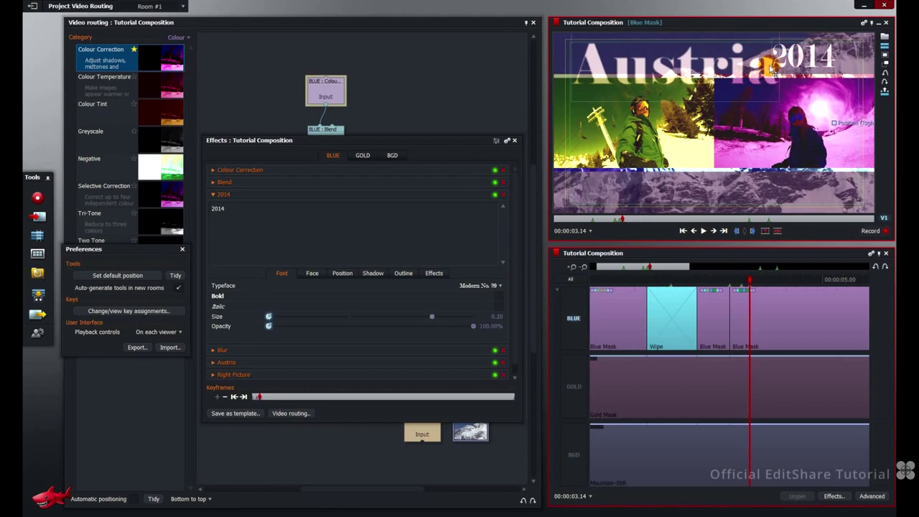
# At 00:00:09.21, add a Wipe from the Mixes effects to the routing and connect the final BLUE Colour Correction's output to it.
pyautogui.scroll(-3, 718, 302)
pyautogui.moveTo(655, 279); pyautogui.dragTo(755, 279)
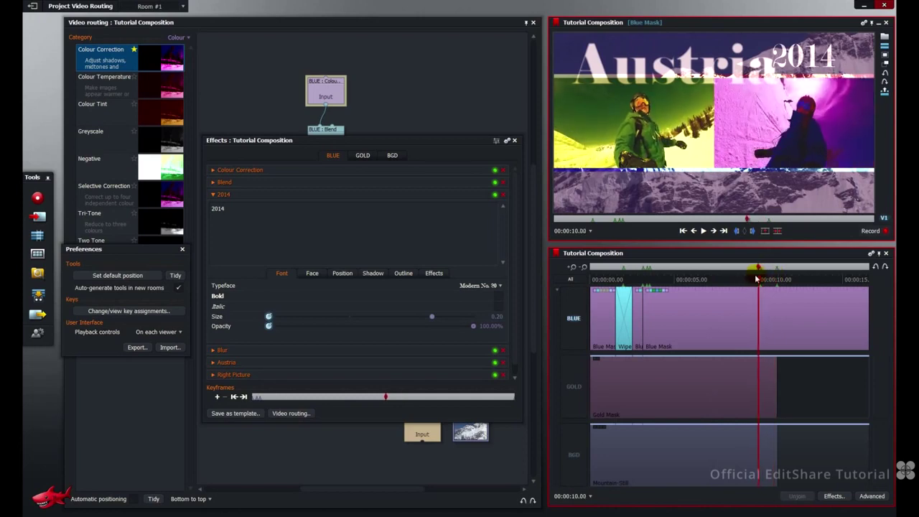
pyautogui.click(514, 140)
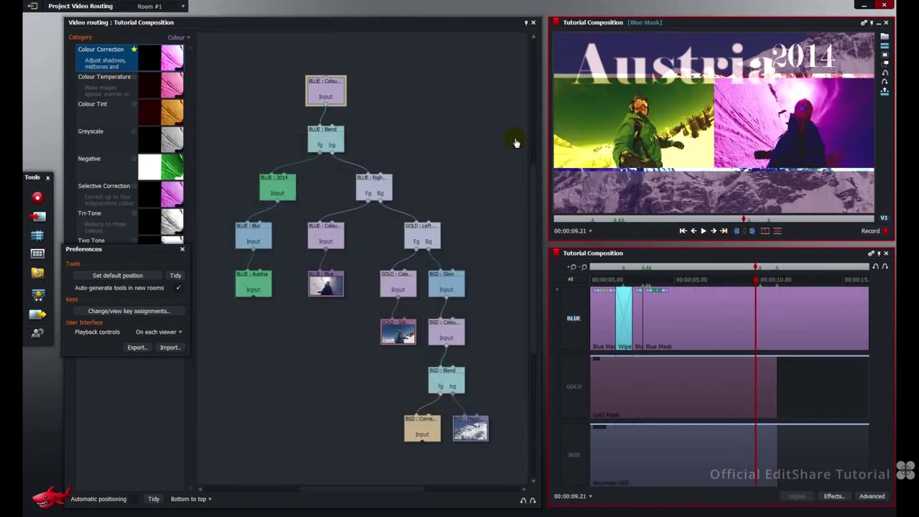
pyautogui.click(175, 37)
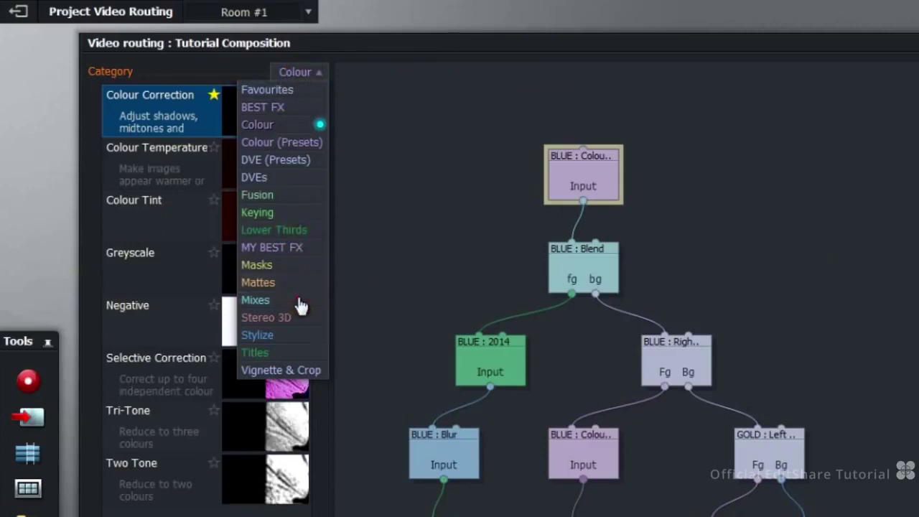
pyautogui.click(177, 155)
pyautogui.moveTo(267, 420); pyautogui.dragTo(741, 121)
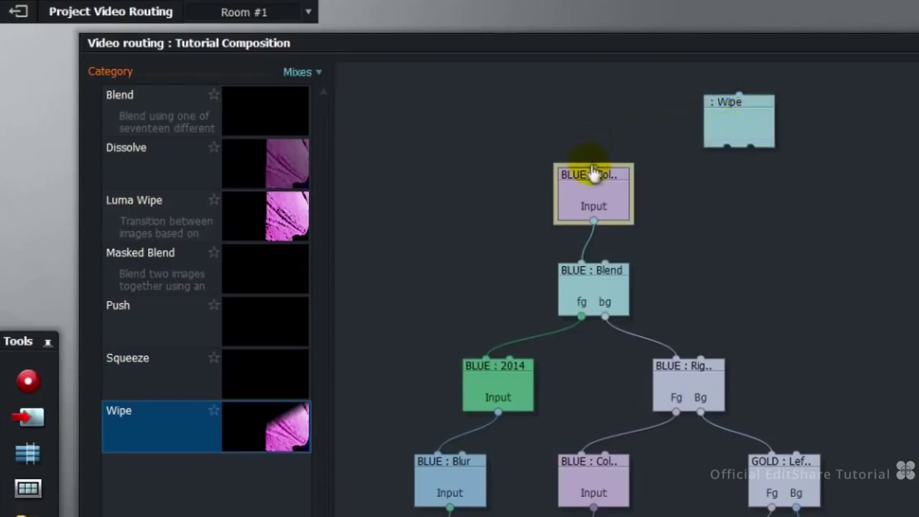
pyautogui.moveTo(626, 167); pyautogui.dragTo(752, 156)
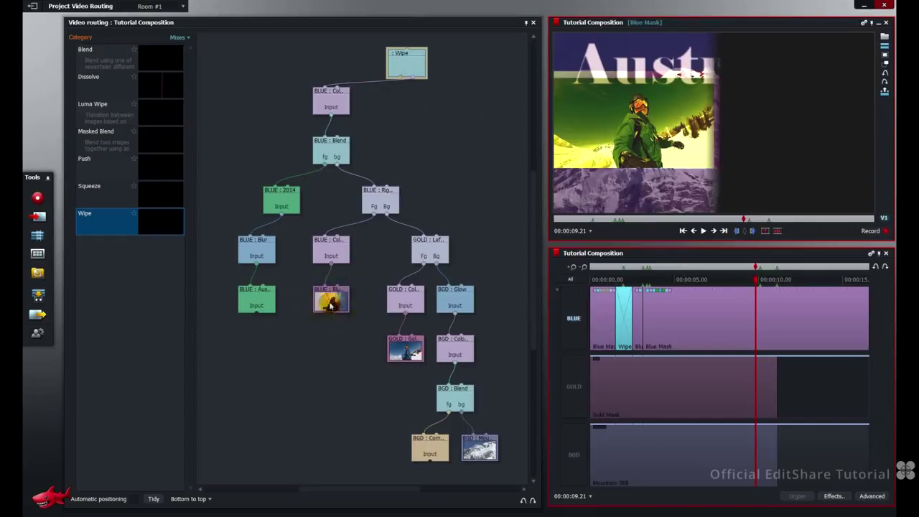
pyautogui.moveTo(330, 300); pyautogui.dragTo(332, 305)
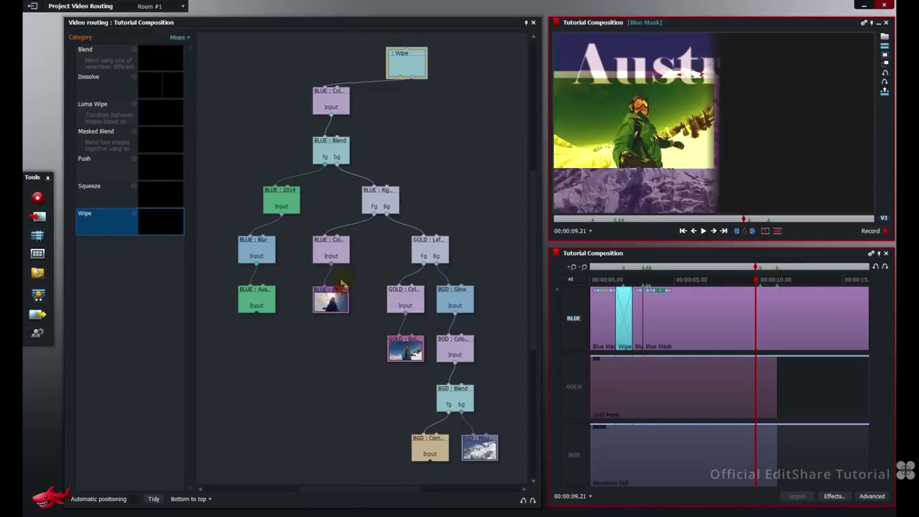
# Connect the BLUE clip's output directly to the Wipe's free input and check the mix around 00:00:09.04.
pyautogui.click(334, 292)
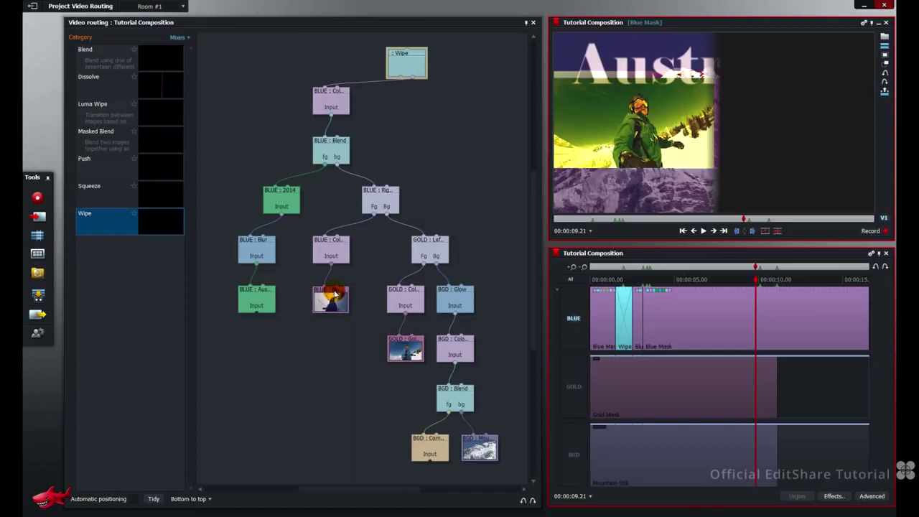
pyautogui.moveTo(334, 295); pyautogui.dragTo(401, 80)
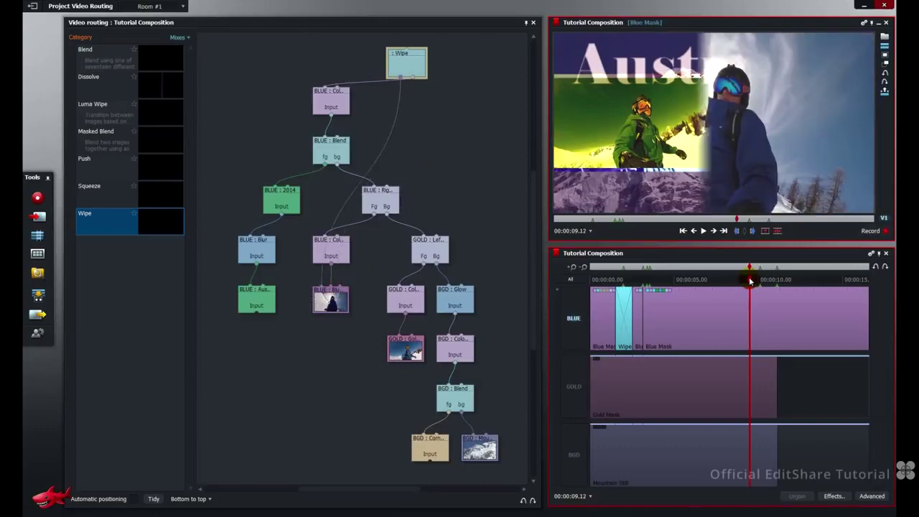
pyautogui.moveTo(756, 279)
pyautogui.mouseDown()
pyautogui.moveTo(664, 280)
pyautogui.moveTo(744, 280)
pyautogui.mouseUp()
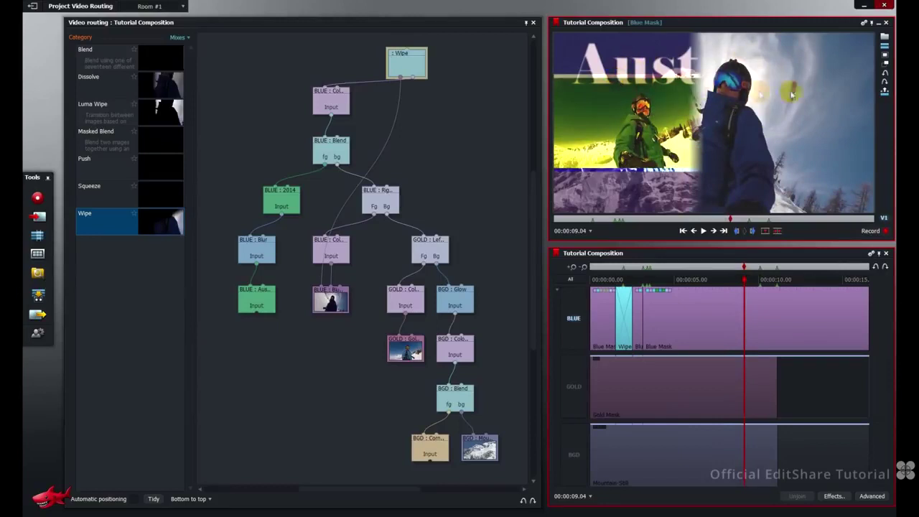
pyautogui.click(863, 91)
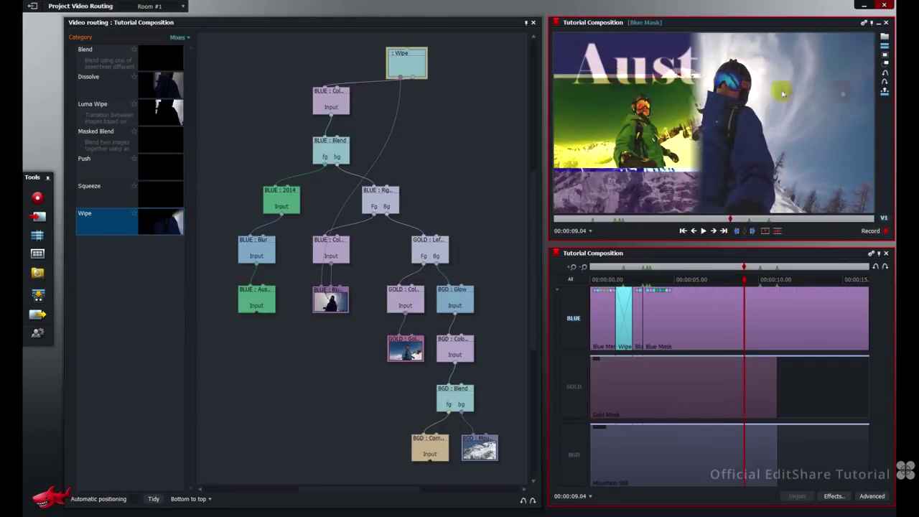
pyautogui.moveTo(381, 77); pyautogui.dragTo(400, 76)
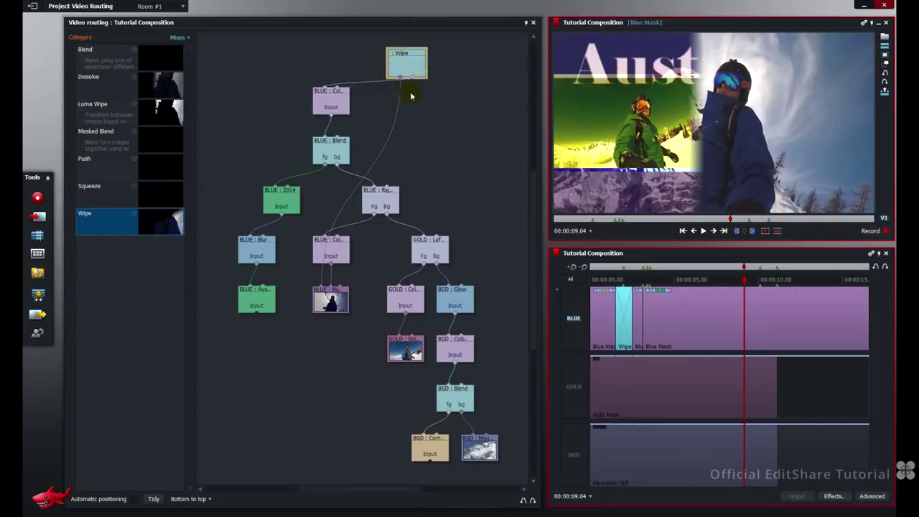
# Cycle the Wipe's inputs to swap its two sources, and scrub the timeline to check the swapped mix.
pyautogui.click(406, 67)
pyautogui.rightClick(406, 68)
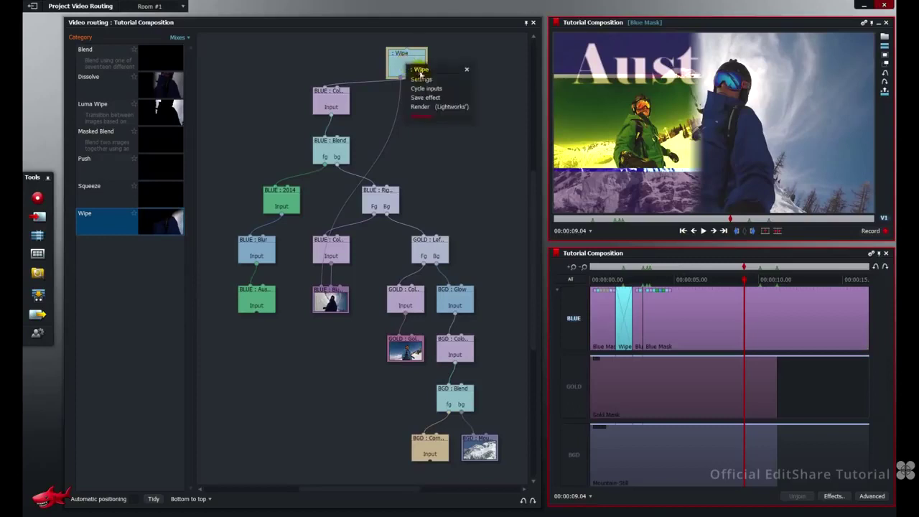
pyautogui.click(426, 89)
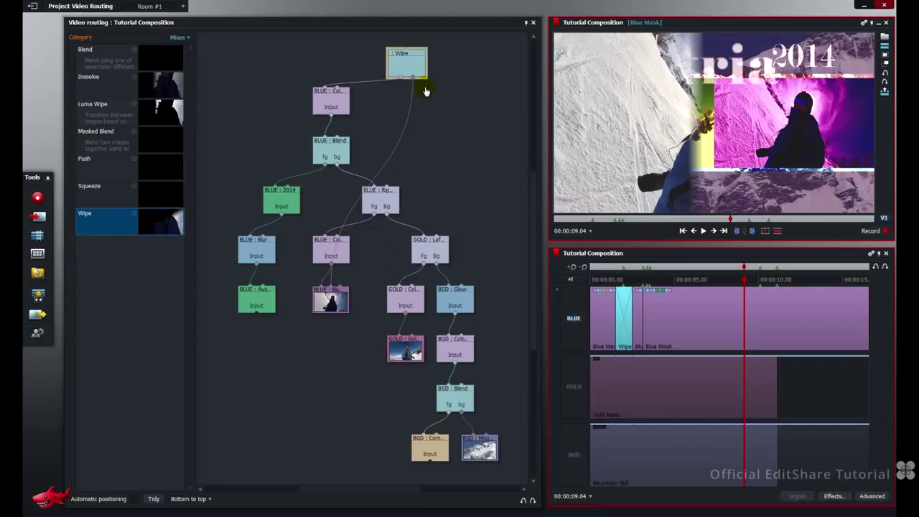
pyautogui.click(671, 106)
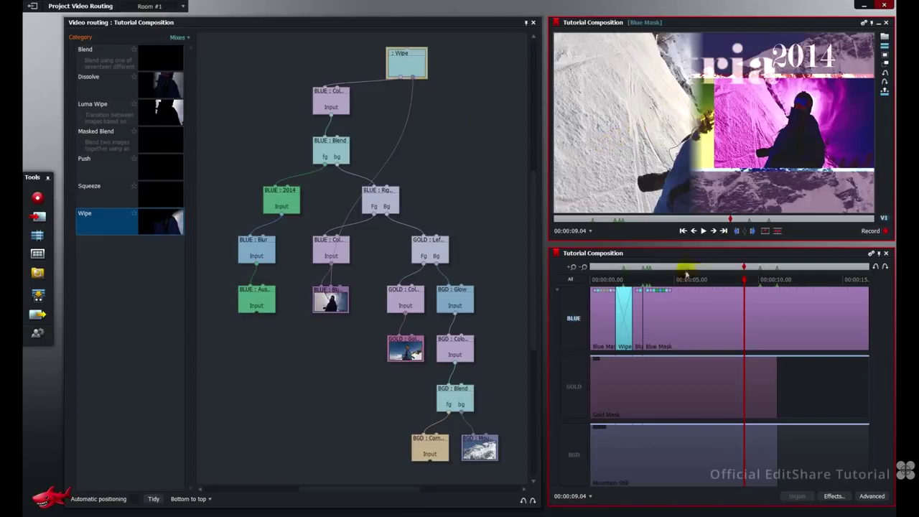
pyautogui.moveTo(686, 274); pyautogui.dragTo(725, 281)
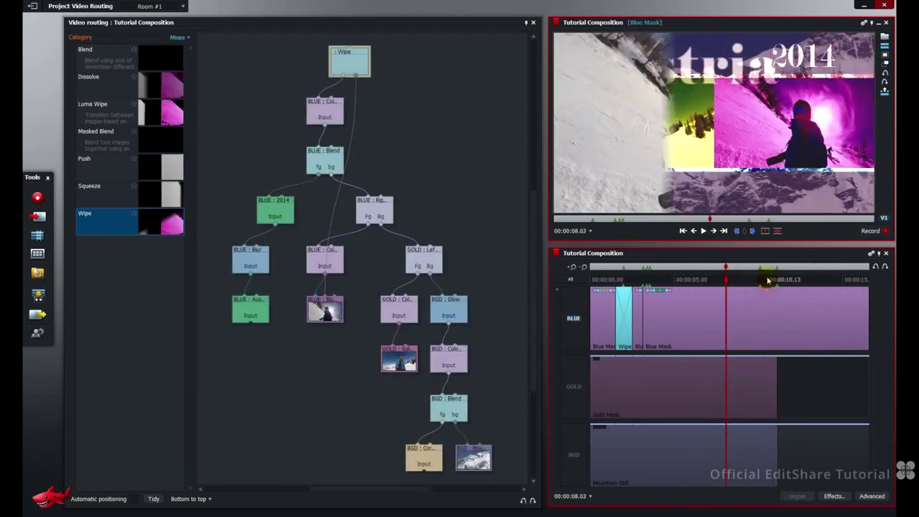
pyautogui.moveTo(724, 282); pyautogui.dragTo(747, 278)
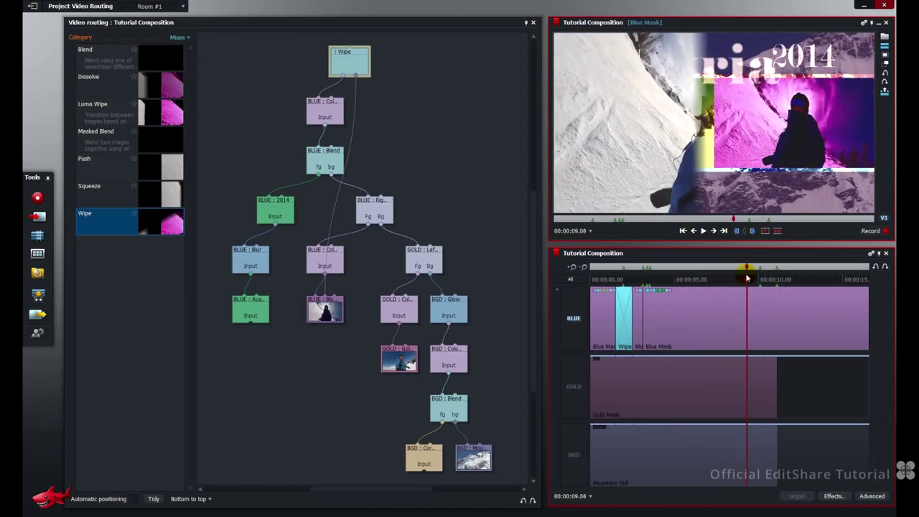
# Show the new Wipe's settings and keyframe its Progress at 0% at 00:00:10.03.
pyautogui.rightClick(345, 61)
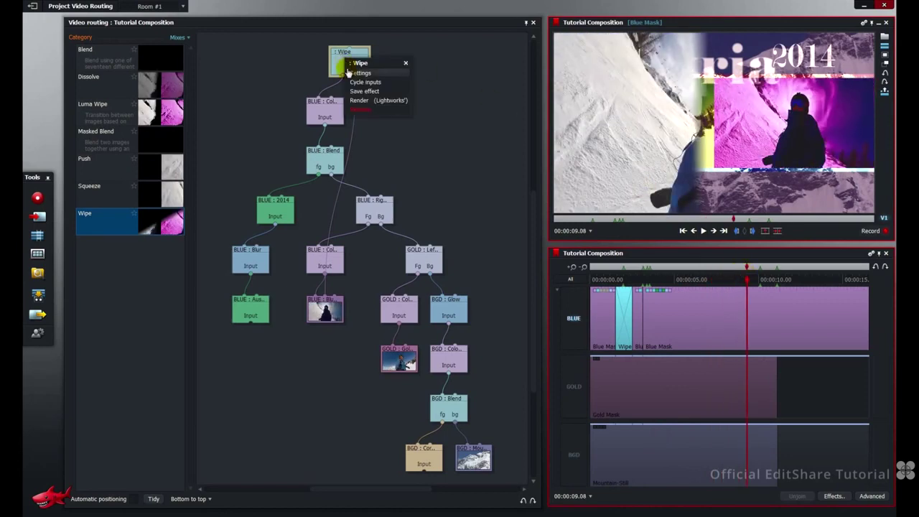
pyautogui.click(359, 73)
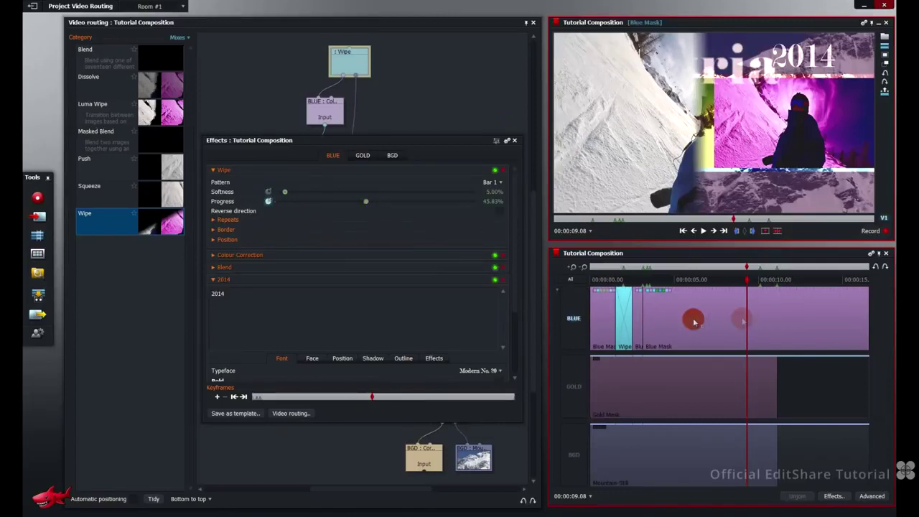
pyautogui.moveTo(270, 398); pyautogui.dragTo(242, 396)
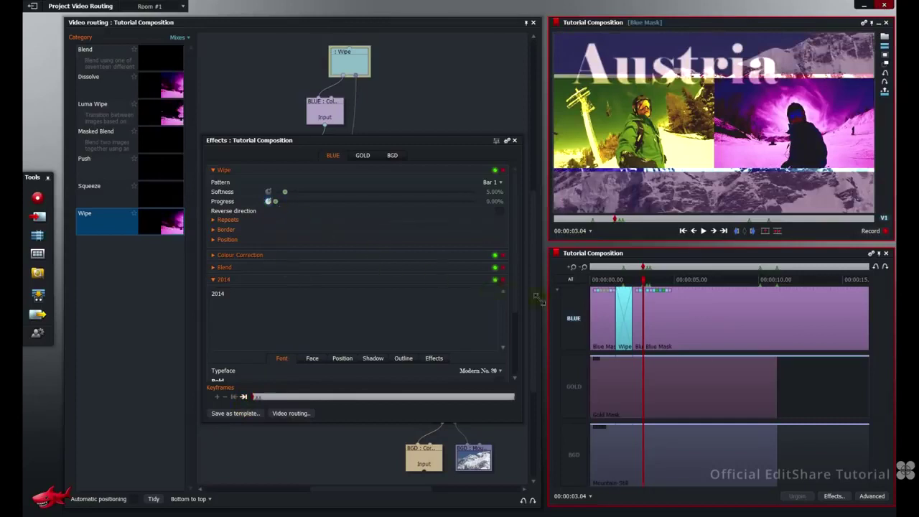
pyautogui.click(748, 281)
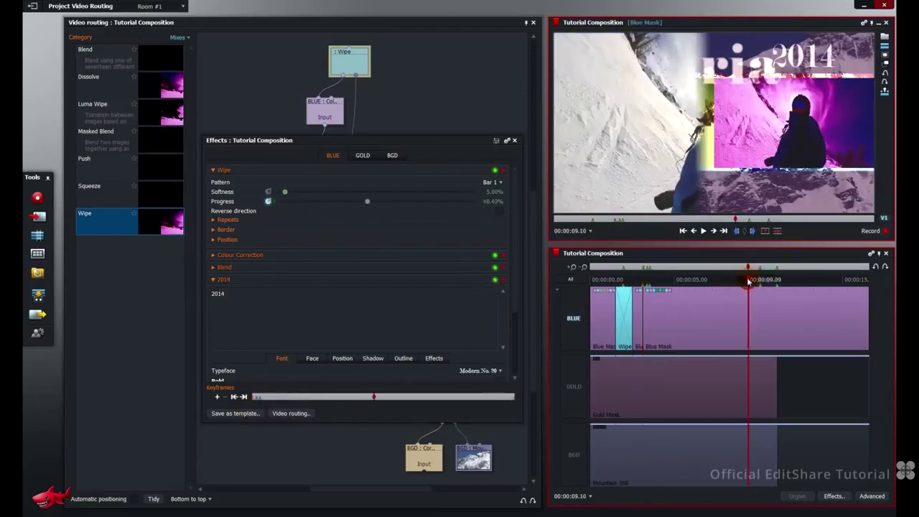
pyautogui.click(724, 230)
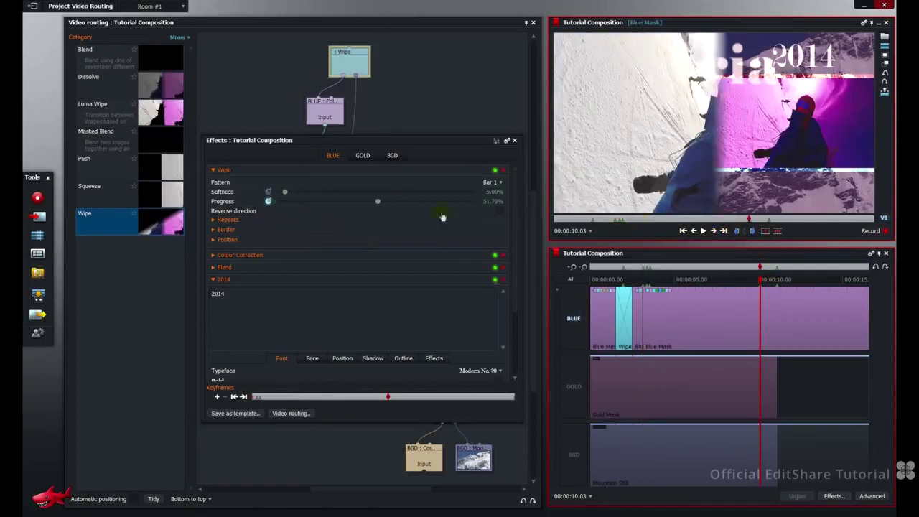
pyautogui.moveTo(379, 204); pyautogui.dragTo(274, 203)
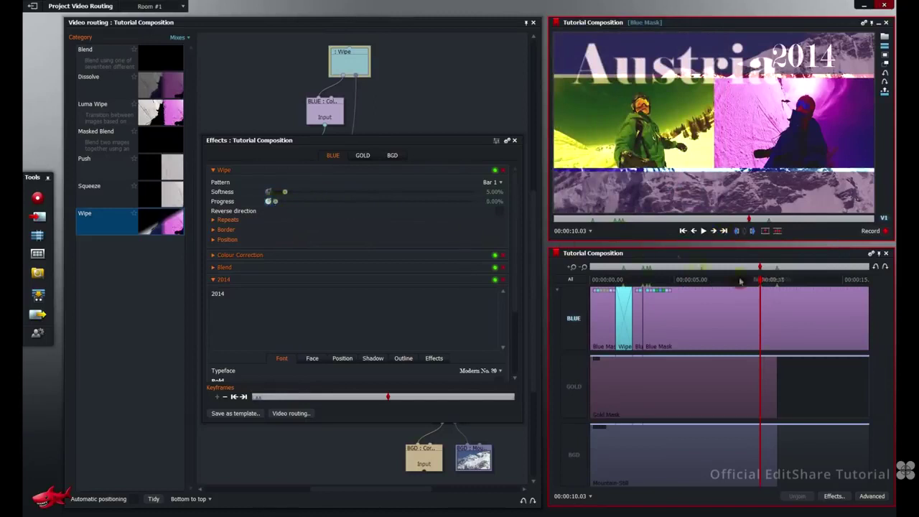
# Keyframe the Wipe's Progress at 100% at 00:00:11.03 and scrub through the wipe to check it.
pyautogui.click(725, 231)
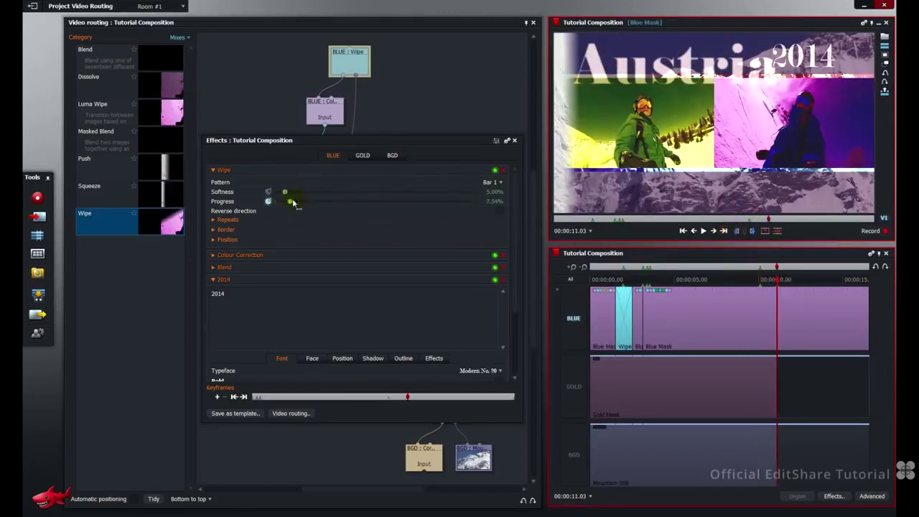
pyautogui.moveTo(291, 204); pyautogui.dragTo(475, 206)
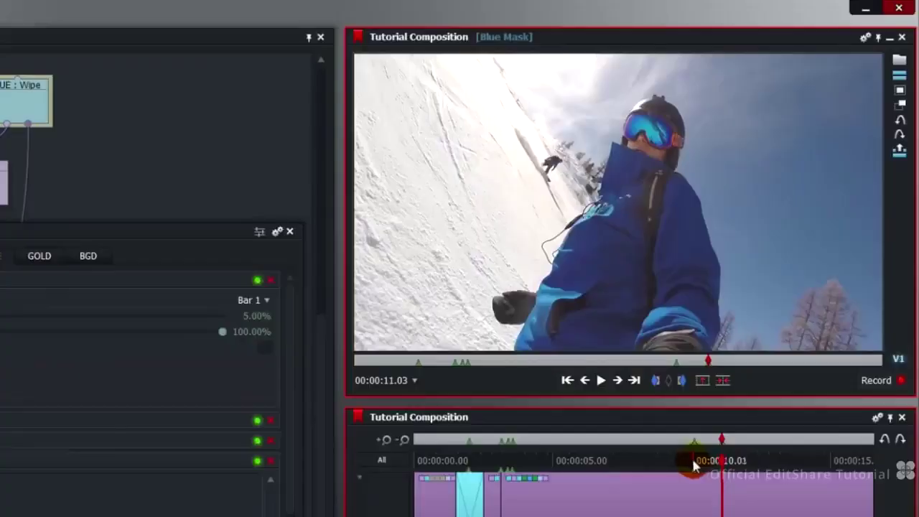
pyautogui.moveTo(759, 276); pyautogui.dragTo(740, 277)
pyautogui.moveTo(660, 456)
pyautogui.mouseDown()
pyautogui.moveTo(505, 455)
pyautogui.moveTo(728, 464)
pyautogui.moveTo(666, 469)
pyautogui.mouseUp()
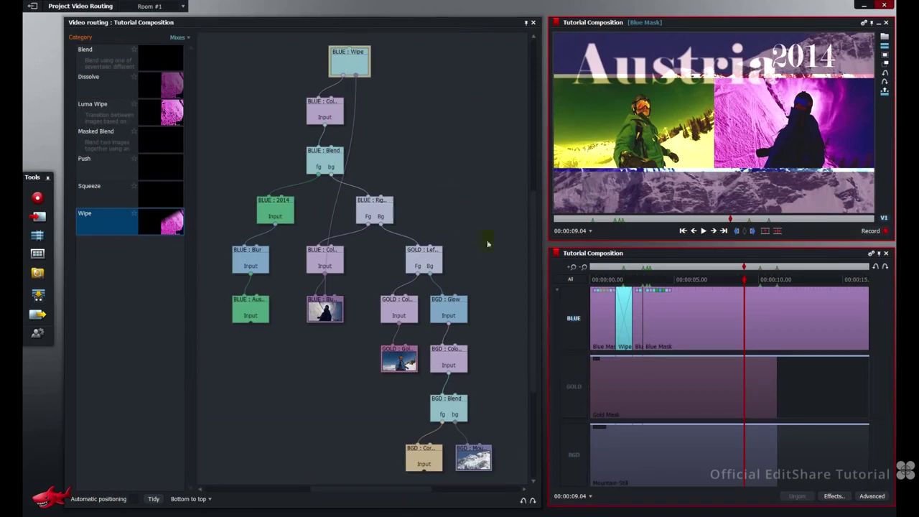
# Render the final BLUE Wipe effect from the routing and play the composition from its beginning.
pyautogui.rightClick(345, 66)
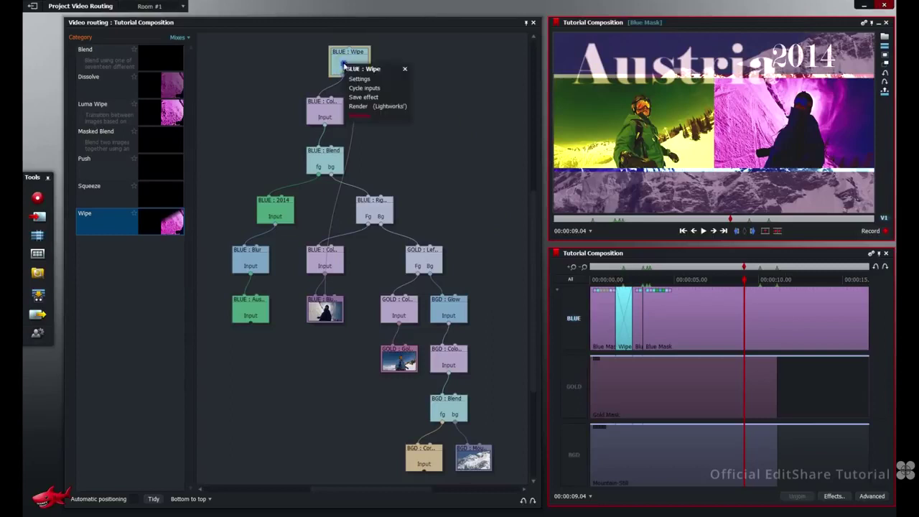
pyautogui.click(400, 107)
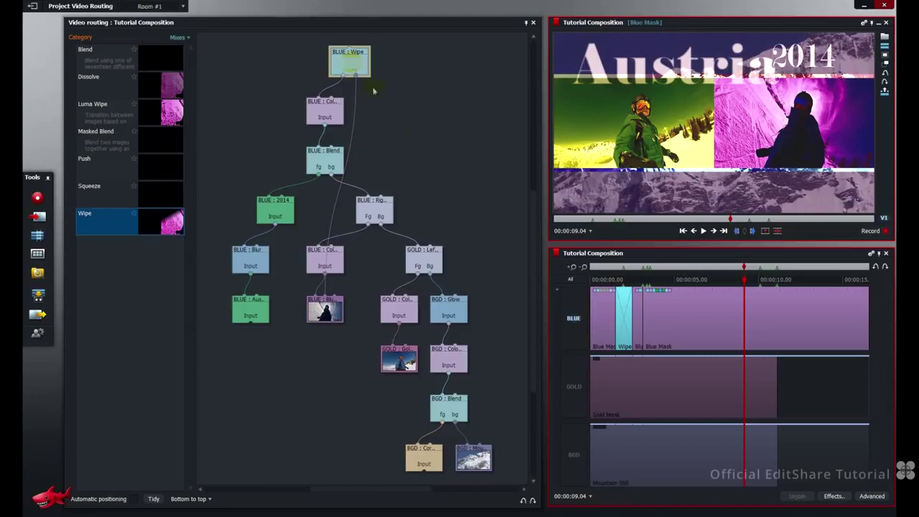
pyautogui.click(601, 281)
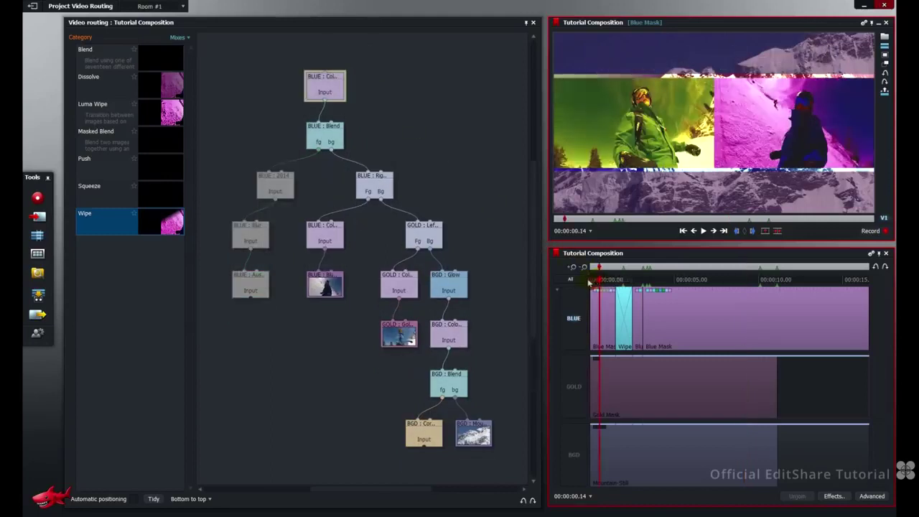
pyautogui.click(589, 281)
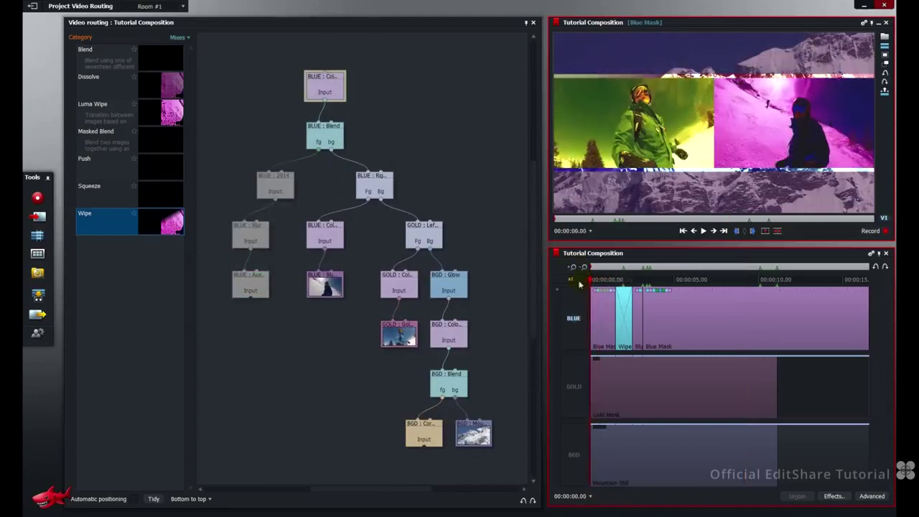
pyautogui.click(704, 231)
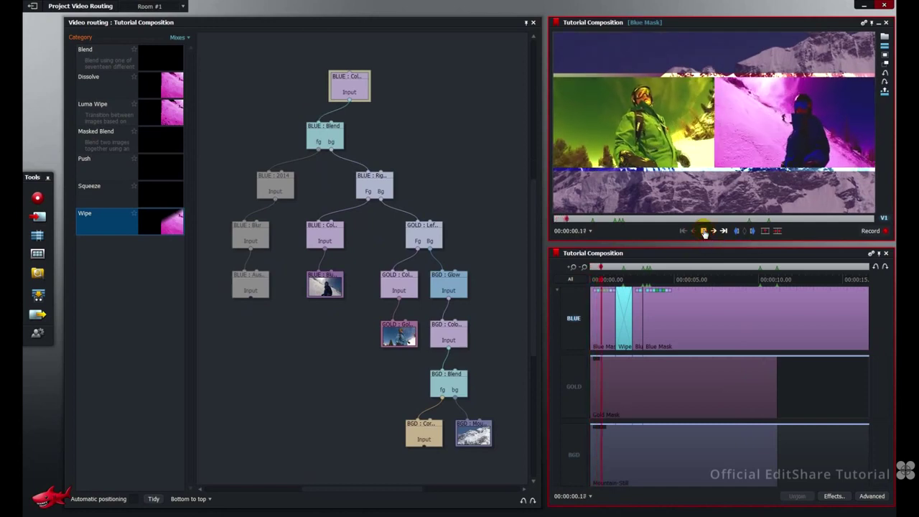